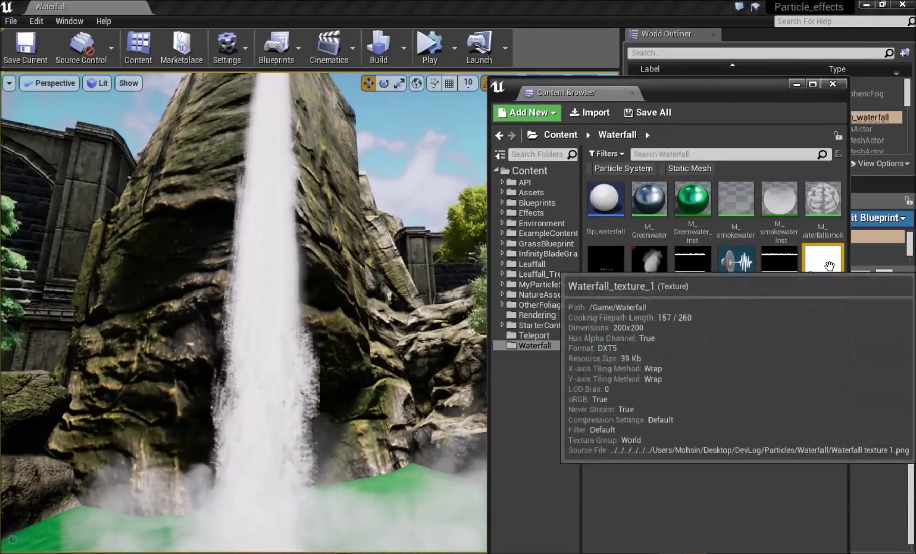
Step: Inspect the Waterfall_texture_1 texture and its Create Material action, with the Waterfall_texture_2_Mat graph brought back to full size
{"action": "double_click", "coordinate": [821, 262]}
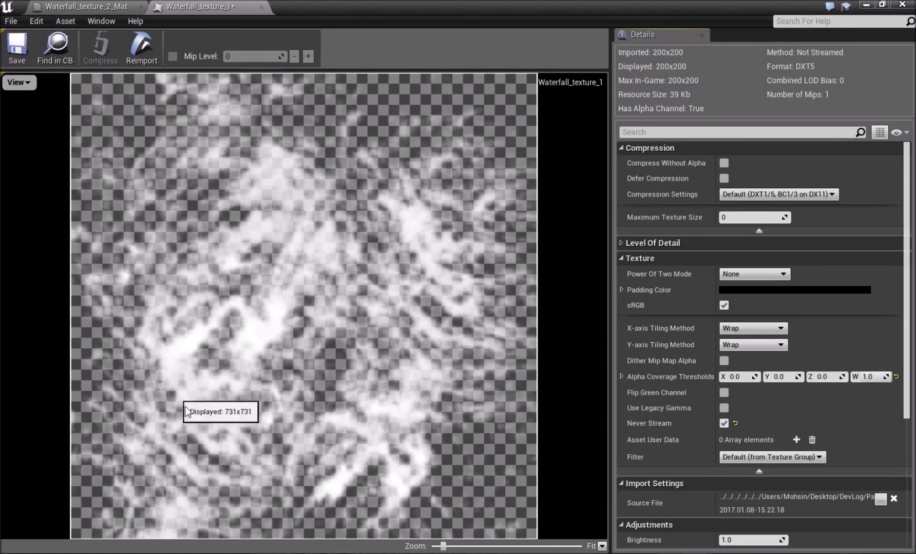
{"action": "left_click", "coordinate": [261, 7]}
{"action": "left_click_drag", "start_coordinate": [773, 6], "coordinate": [256, 121]}
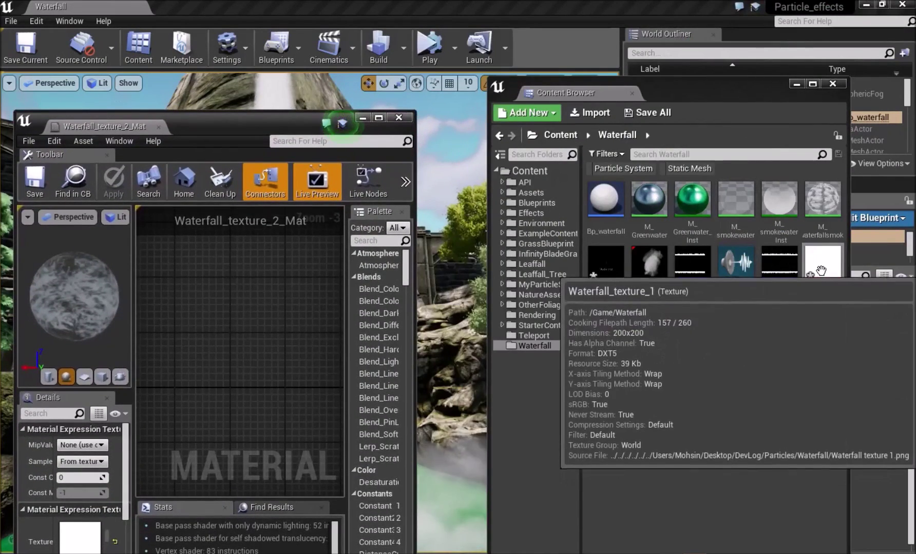
{"action": "right_click", "coordinate": [821, 285]}
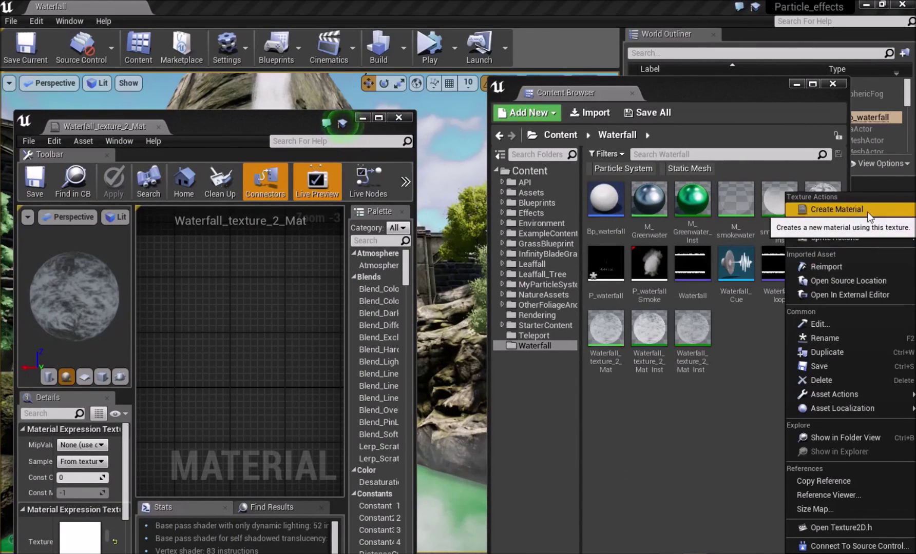
{"action": "double_click", "coordinate": [233, 125]}
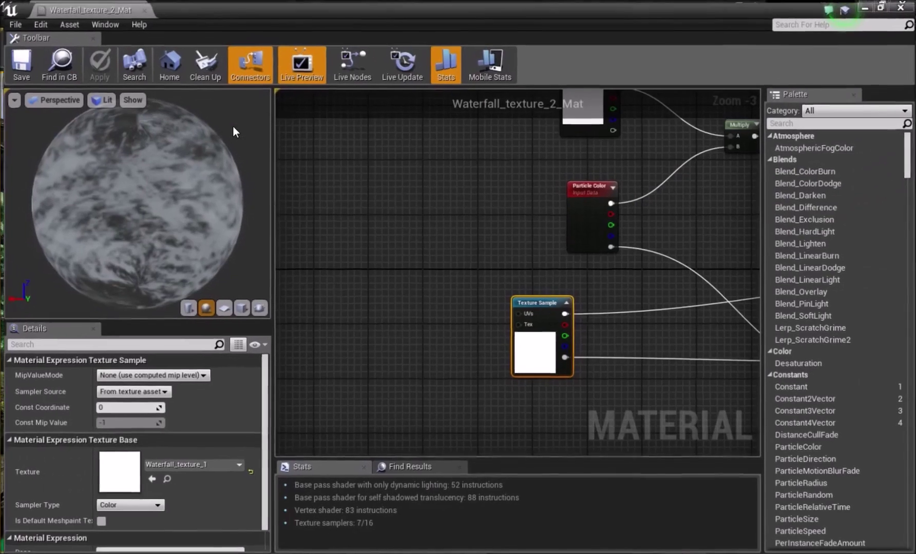
Step: Spread out the Texture Sample, Particle Color and Color nodes by moving them further from the nodes they feed
{"action": "right_click_drag", "start_coordinate": [469, 304], "coordinate": [453, 183]}
{"action": "left_click_drag", "start_coordinate": [416, 298], "coordinate": [353, 349]}
{"action": "right_click_drag", "start_coordinate": [638, 321], "coordinate": [452, 358]}
{"action": "right_click_drag", "start_coordinate": [419, 303], "coordinate": [600, 291]}
{"action": "right_click_drag", "start_coordinate": [427, 295], "coordinate": [387, 383]}
{"action": "left_click_drag", "start_coordinate": [441, 290], "coordinate": [337, 304]}
{"action": "left_click", "coordinate": [370, 317]}
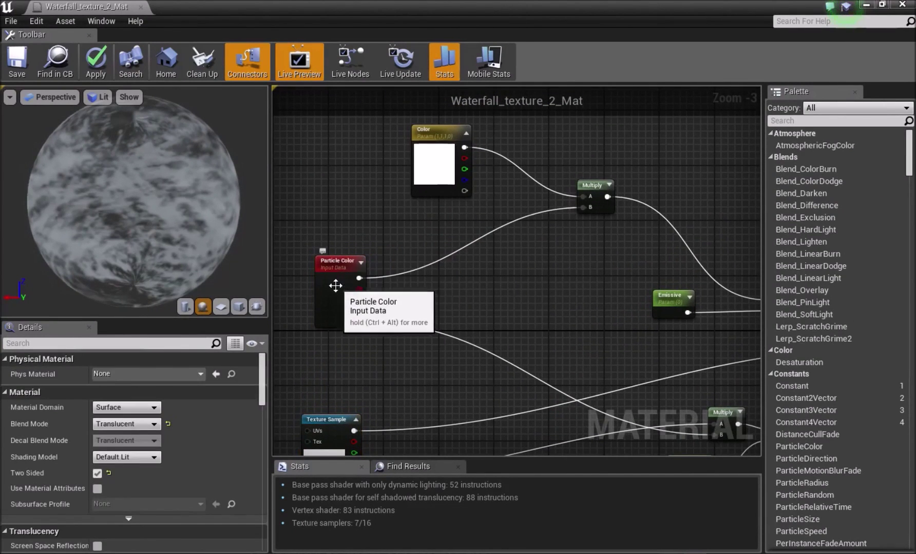
{"action": "left_click_drag", "start_coordinate": [435, 177], "coordinate": [366, 170]}
{"action": "left_click", "coordinate": [390, 224]}
{"action": "right_click", "coordinate": [441, 222]}
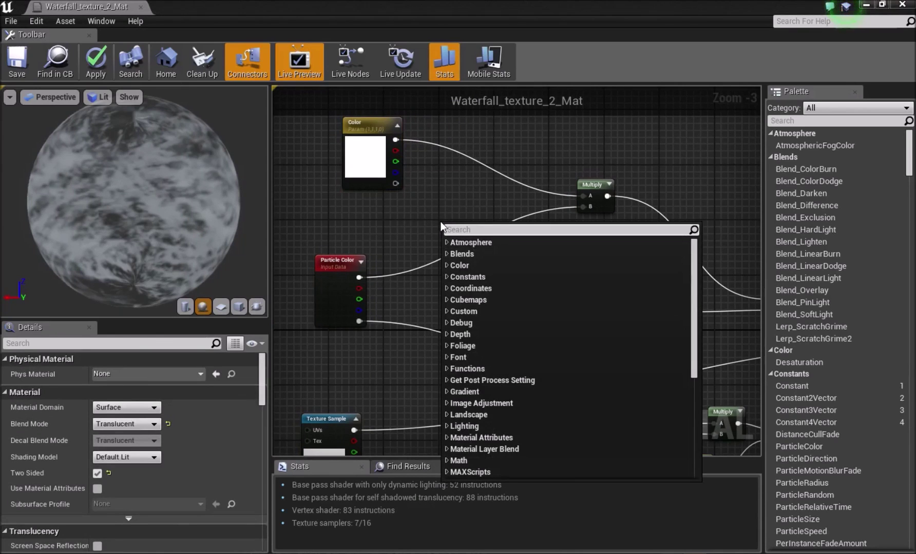
{"action": "type", "text": "particle"}
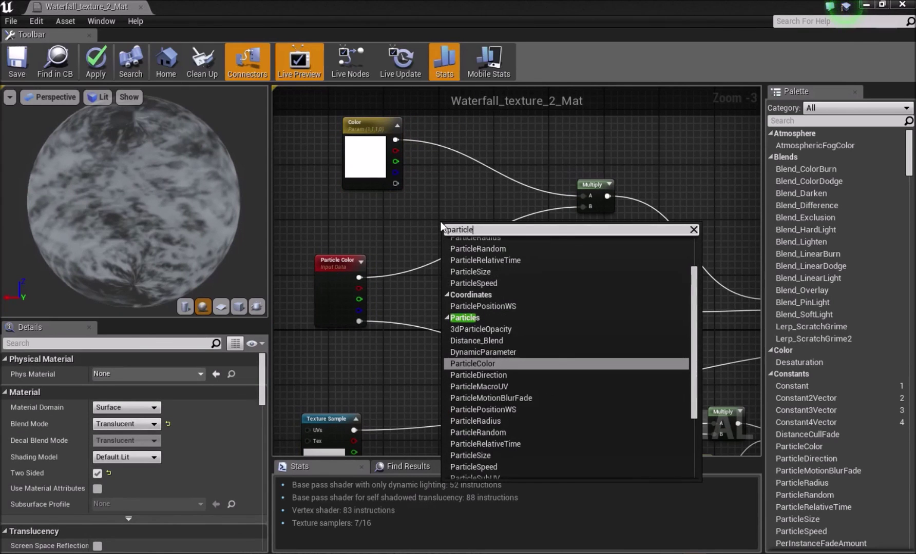
{"action": "left_click", "coordinate": [374, 230]}
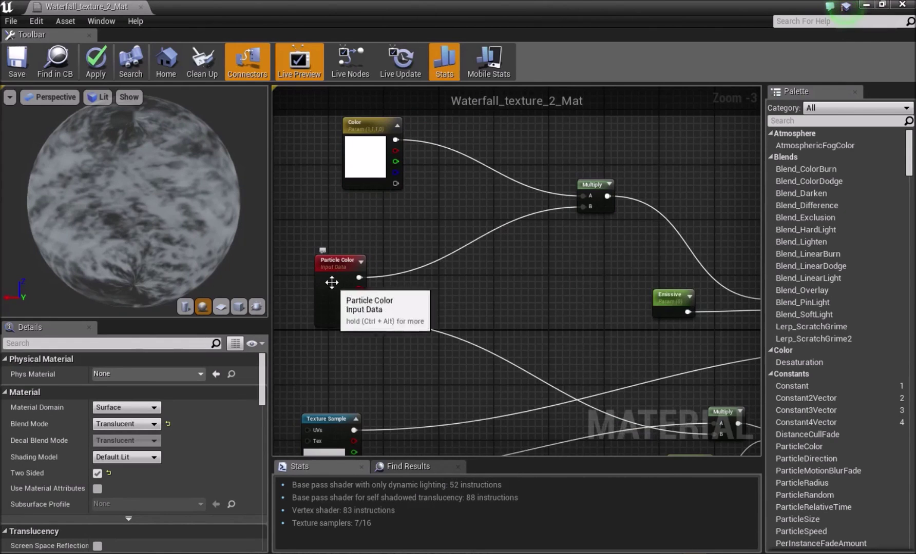
Step: Place an unnamed vector parameter beside the Color node and delete it again
{"action": "right_click_drag", "start_coordinate": [405, 162], "coordinate": [394, 227]}
{"action": "left_click", "coordinate": [349, 196]}
{"action": "left_click", "coordinate": [362, 309]}
{"action": "left_click", "coordinate": [370, 150]}
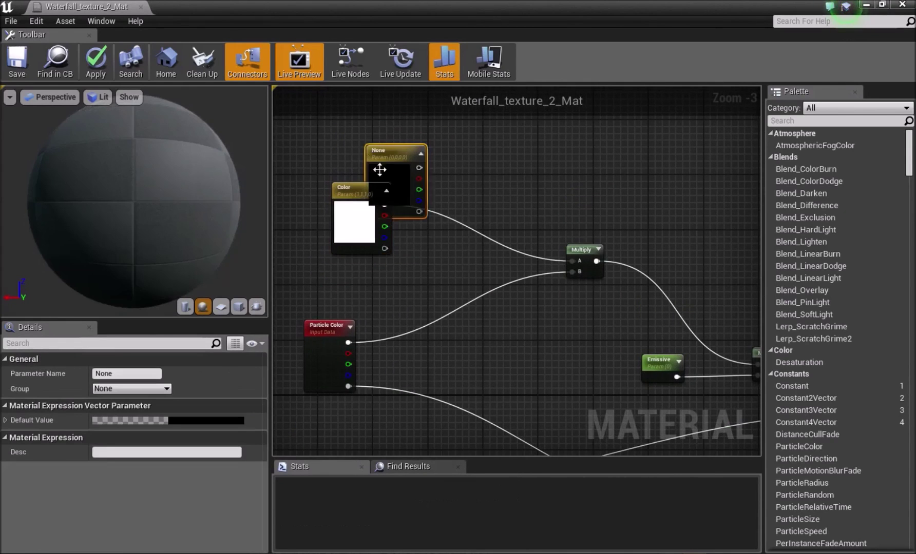
{"action": "key", "text": "Delete"}
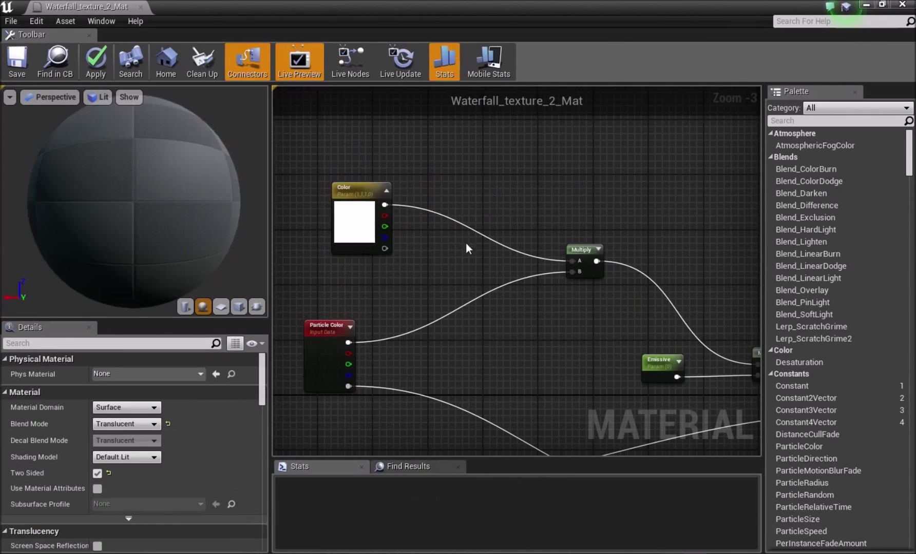
Step: Reposition the Color and Particle Color nodes and bring the Multiply that combines them closer
{"action": "right_click_drag", "start_coordinate": [465, 244], "coordinate": [436, 205]}
{"action": "left_click_drag", "start_coordinate": [327, 176], "coordinate": [312, 191]}
{"action": "left_click", "coordinate": [360, 216]}
{"action": "left_click", "coordinate": [368, 212]}
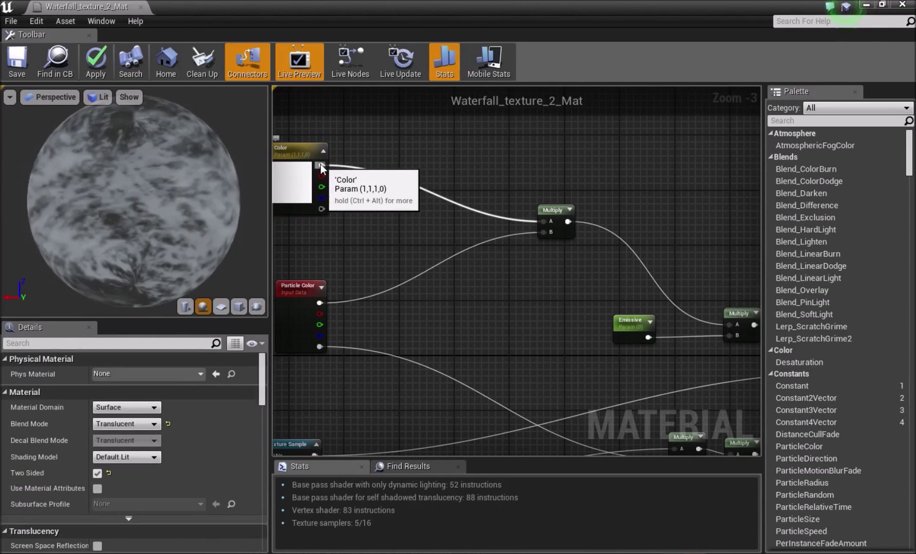
{"action": "left_click_drag", "start_coordinate": [544, 224], "coordinate": [421, 196]}
{"action": "left_click", "coordinate": [359, 241]}
{"action": "left_click_drag", "start_coordinate": [297, 300], "coordinate": [296, 286]}
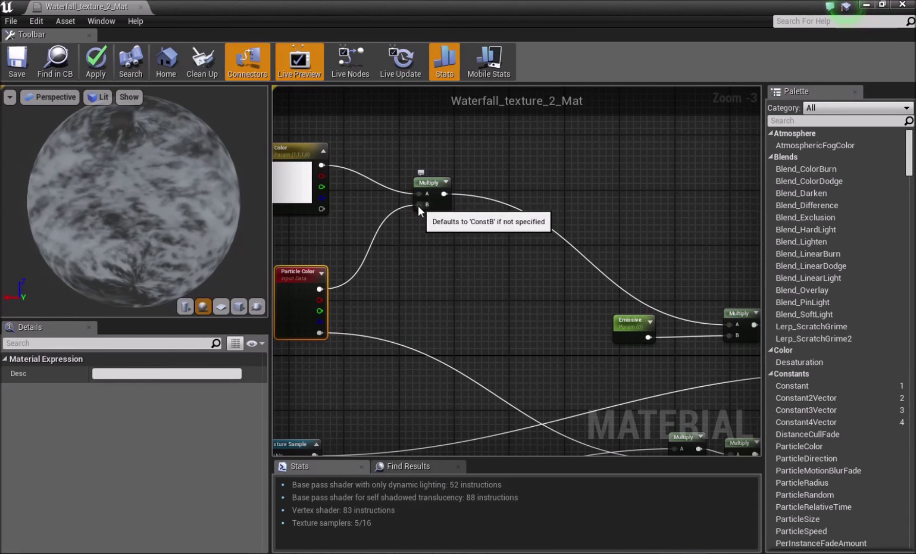
{"action": "right_click_drag", "start_coordinate": [510, 263], "coordinate": [488, 257]}
{"action": "left_click", "coordinate": [410, 171]}
{"action": "left_click_drag", "start_coordinate": [411, 173], "coordinate": [411, 166]}
{"action": "left_click", "coordinate": [681, 283]}
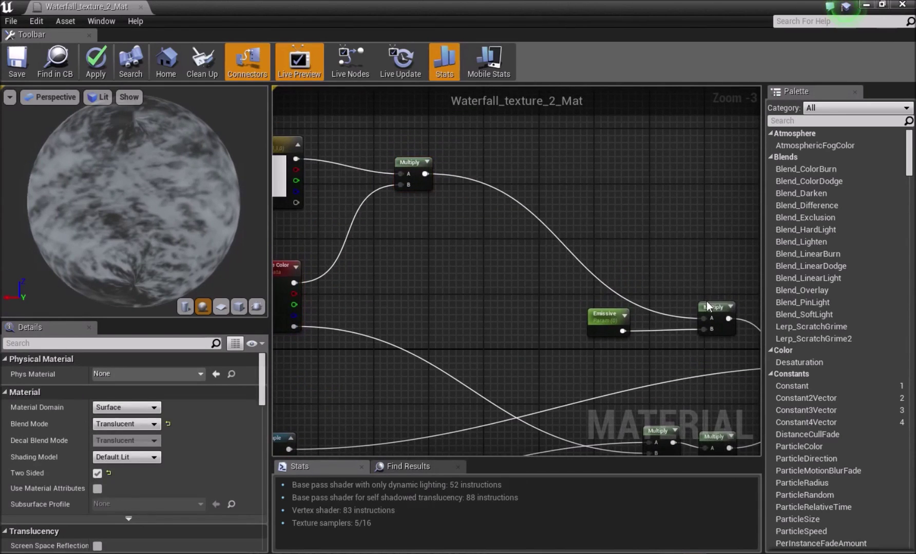
Step: Reposition the Emissive parameter and the Multiply node that feeds the material's Emissive Color
{"action": "left_click_drag", "start_coordinate": [711, 303], "coordinate": [655, 255]}
{"action": "right_click_drag", "start_coordinate": [679, 334], "coordinate": [496, 303]}
{"action": "left_click_drag", "start_coordinate": [423, 287], "coordinate": [375, 274]}
{"action": "left_click", "coordinate": [432, 260]}
{"action": "left_click_drag", "start_coordinate": [485, 249], "coordinate": [492, 270]}
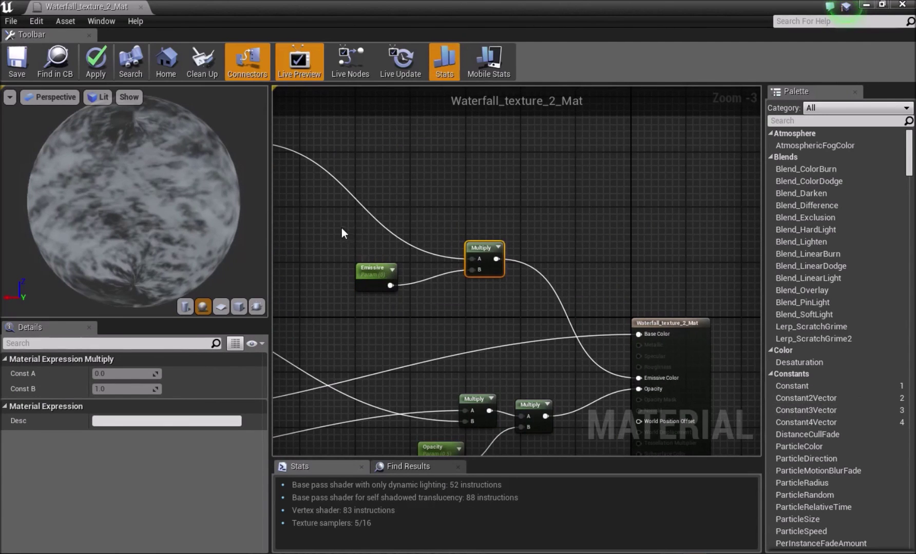
Step: Place an unnamed scalar parameter near the Emissive parameter and delete it again
{"action": "right_click_drag", "start_coordinate": [341, 230], "coordinate": [385, 218]}
{"action": "left_click", "coordinate": [373, 212]}
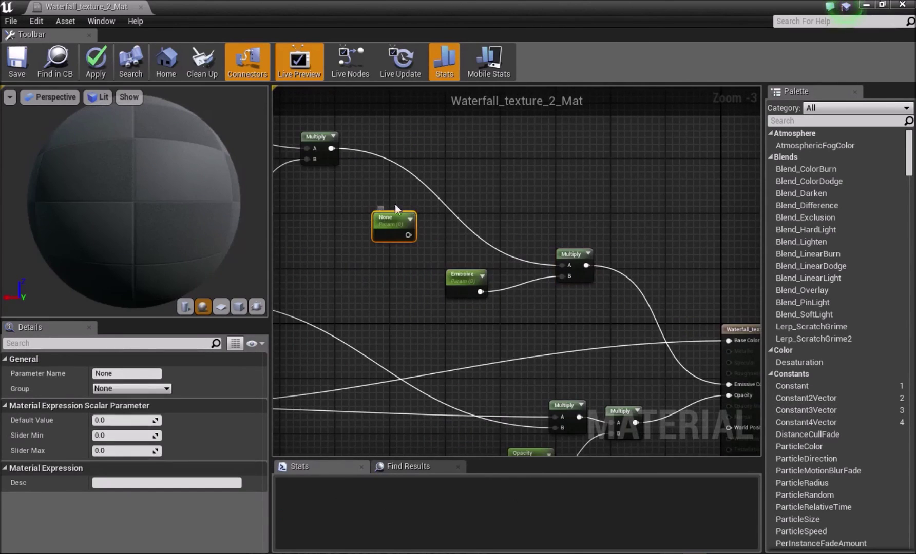
{"action": "key", "text": "Delete"}
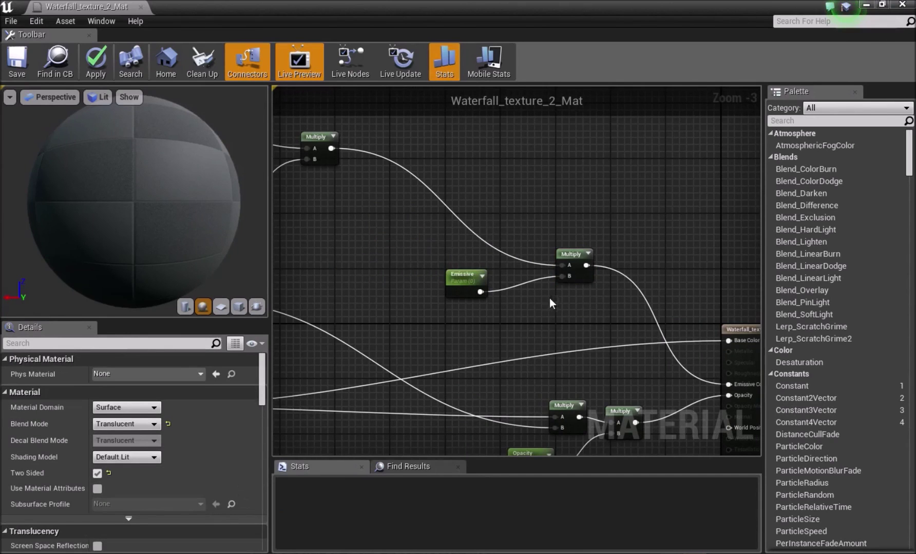
Step: Examine the Texture Sample's settings and trace its connections to Base Color and the opacity Multiply
{"action": "right_click_drag", "start_coordinate": [556, 307], "coordinate": [464, 283]}
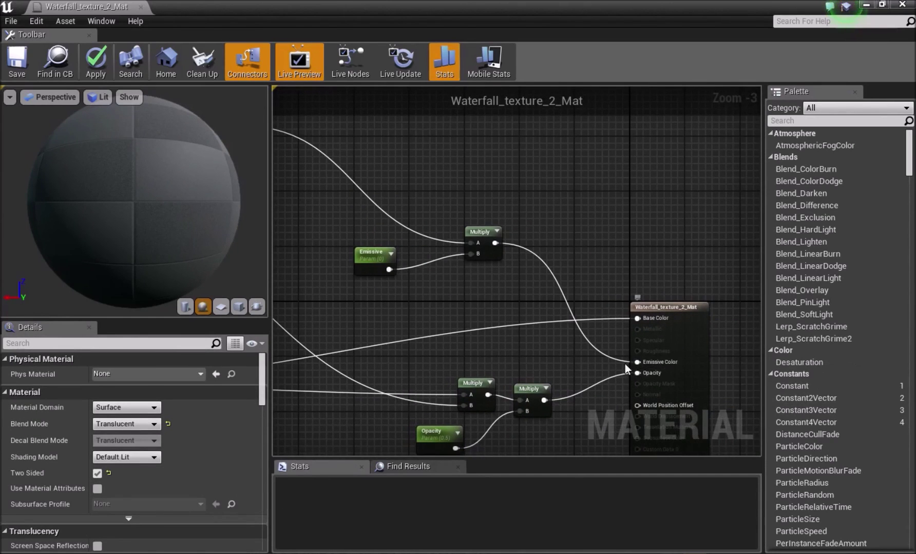
{"action": "right_click_drag", "start_coordinate": [459, 332], "coordinate": [501, 270]}
{"action": "right_click_drag", "start_coordinate": [393, 273], "coordinate": [547, 232]}
{"action": "right_click_drag", "start_coordinate": [397, 278], "coordinate": [481, 259]}
{"action": "left_click", "coordinate": [380, 313]}
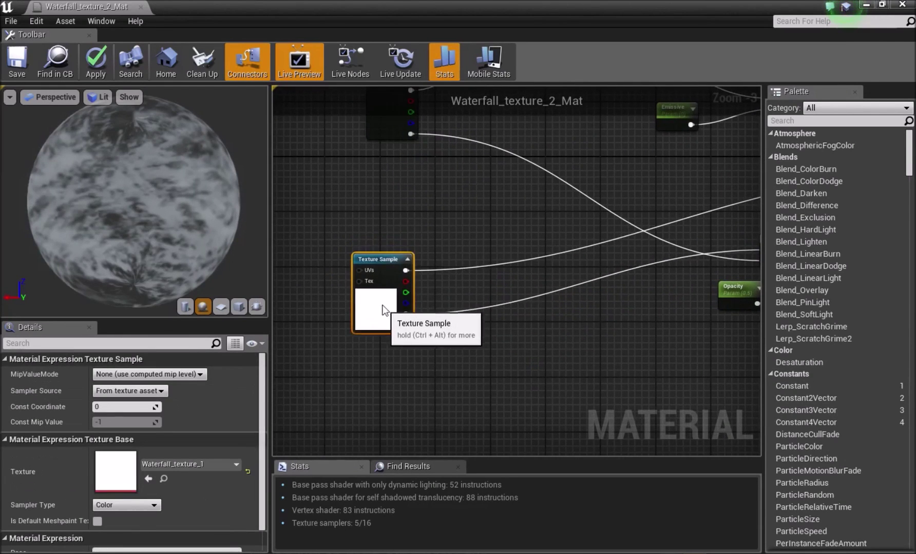
{"action": "right_click_drag", "start_coordinate": [517, 310], "coordinate": [391, 321]}
{"action": "right_click_drag", "start_coordinate": [552, 280], "coordinate": [670, 305]}
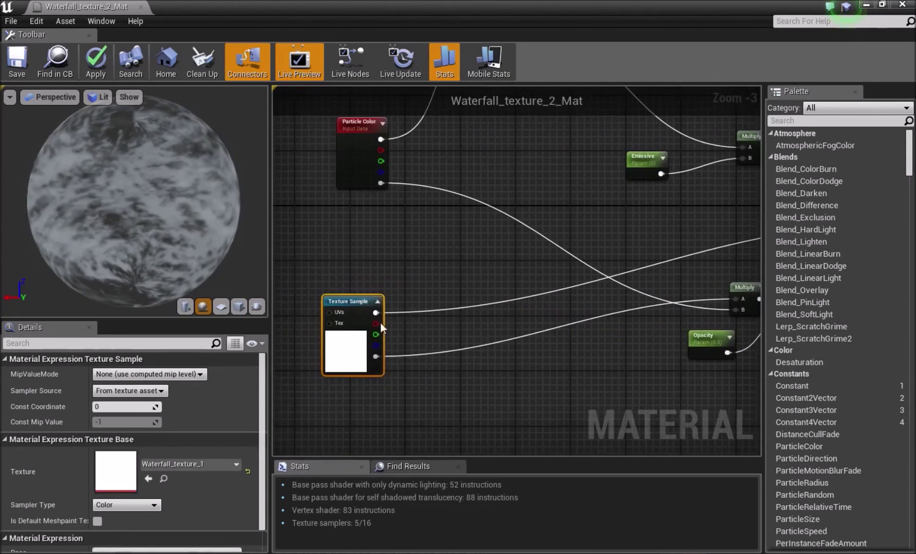
{"action": "right_click_drag", "start_coordinate": [543, 307], "coordinate": [278, 367]}
{"action": "right_click_drag", "start_coordinate": [463, 298], "coordinate": [573, 210]}
Step: Move the Multiply combining the Texture Sample and Particle Color alphas nearer to them, and reposition Particle Color
{"action": "left_click_drag", "start_coordinate": [588, 263], "coordinate": [427, 306]}
{"action": "right_click_drag", "start_coordinate": [329, 286], "coordinate": [510, 267]}
{"action": "left_click_drag", "start_coordinate": [391, 136], "coordinate": [336, 191]}
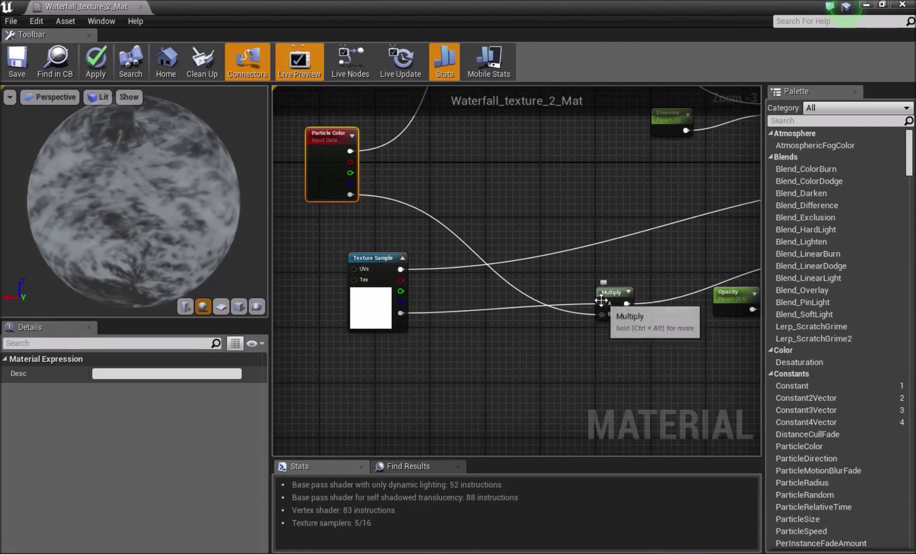
Step: Space out the two Multiply nodes of the opacity chain and lower the Opacity parameter between them
{"action": "right_click_drag", "start_coordinate": [562, 199], "coordinate": [585, 316]}
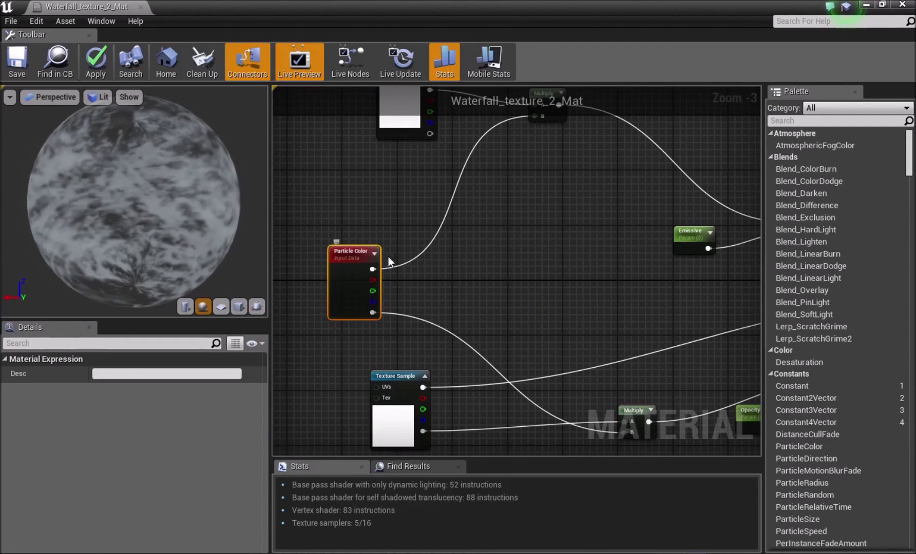
{"action": "right_click_drag", "start_coordinate": [603, 329], "coordinate": [444, 283]}
{"action": "right_click_drag", "start_coordinate": [603, 294], "coordinate": [476, 290]}
{"action": "right_click_drag", "start_coordinate": [547, 290], "coordinate": [542, 286]}
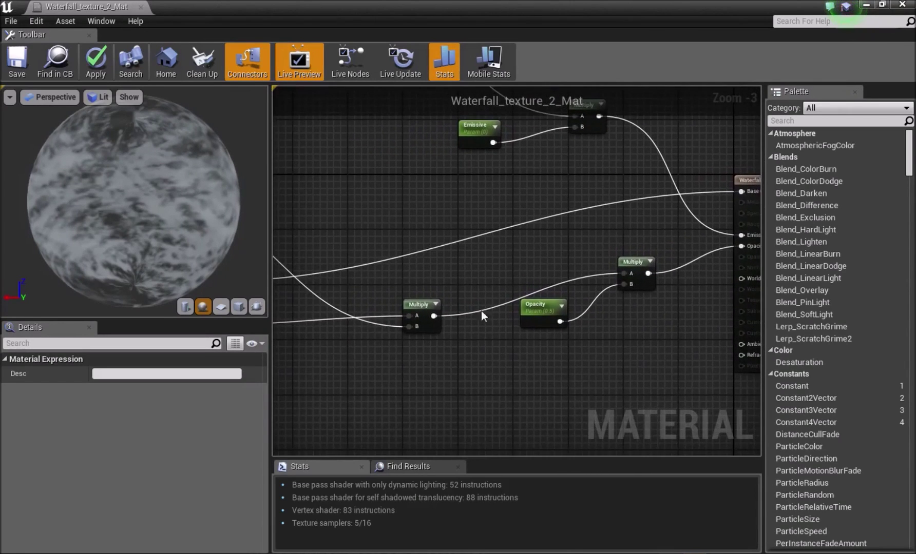
{"action": "left_click_drag", "start_coordinate": [408, 306], "coordinate": [402, 306]}
{"action": "right_click_drag", "start_coordinate": [507, 271], "coordinate": [463, 282]}
{"action": "left_click_drag", "start_coordinate": [592, 273], "coordinate": [598, 282]}
{"action": "left_click_drag", "start_coordinate": [484, 322], "coordinate": [483, 350]}
{"action": "right_click_drag", "start_coordinate": [483, 312], "coordinate": [443, 250]}
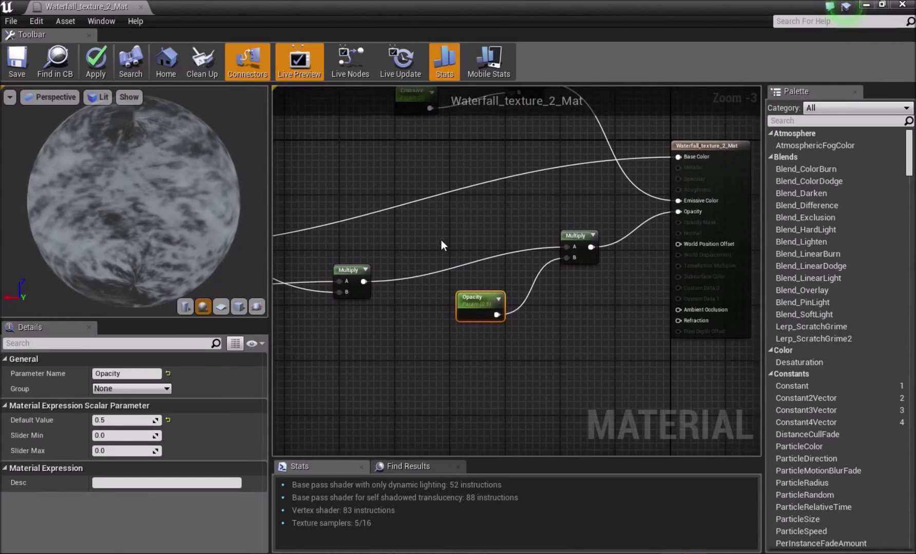
{"action": "left_click", "coordinate": [444, 248]}
Step: Move the Opacity parameter further from its Multiply node and rotate the preview sphere to check the translucency
{"action": "right_click_drag", "start_coordinate": [473, 311], "coordinate": [474, 291]}
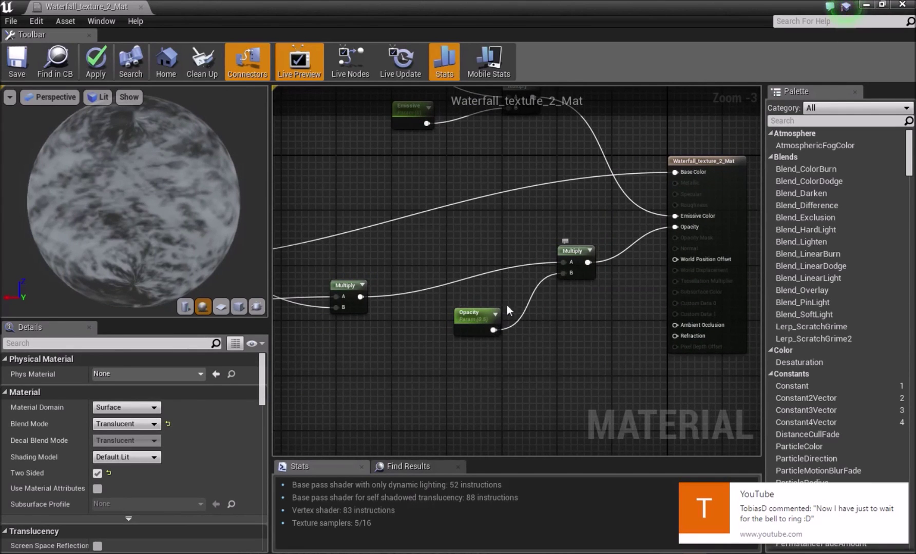
{"action": "left_click_drag", "start_coordinate": [491, 316], "coordinate": [476, 323]}
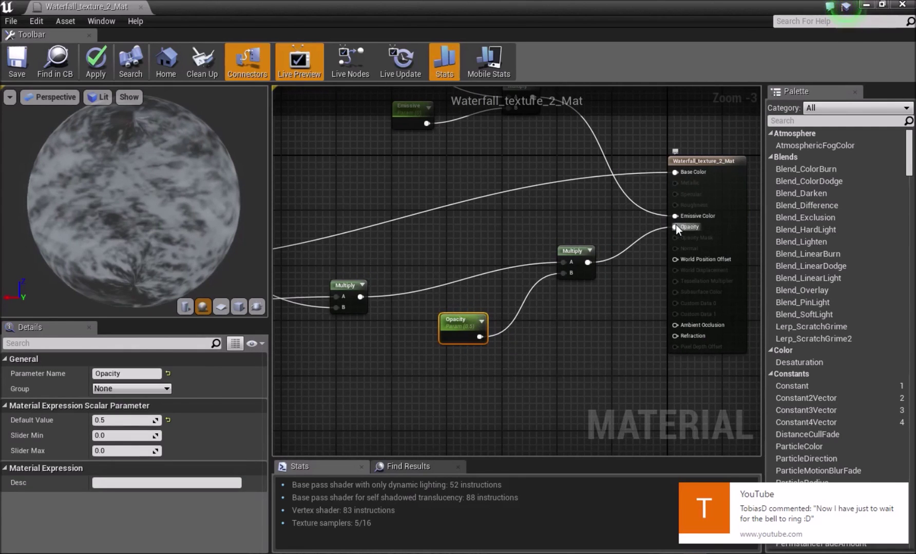
{"action": "left_click", "coordinate": [474, 228]}
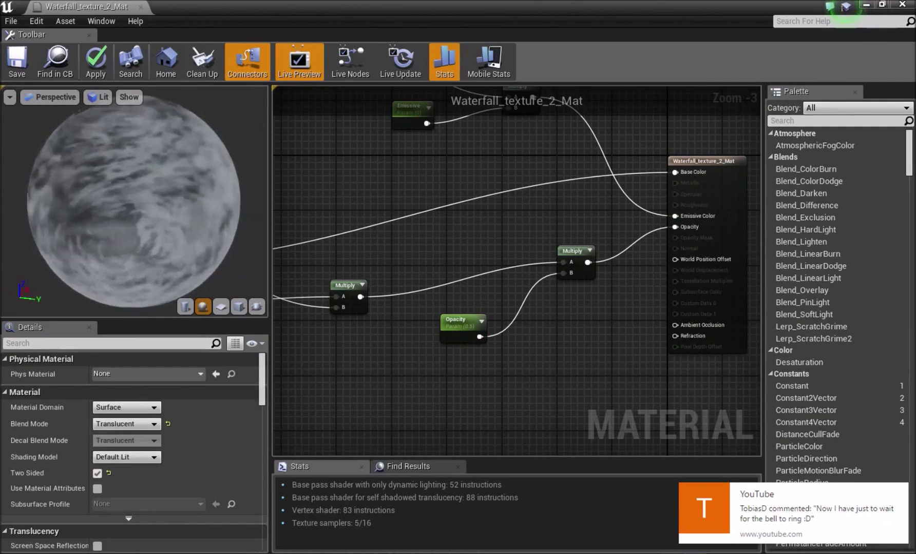
{"action": "left_click_drag", "start_coordinate": [133, 192], "coordinate": [133, 182]}
{"action": "right_click_drag", "start_coordinate": [472, 339], "coordinate": [373, 302]}
{"action": "left_click_drag", "start_coordinate": [358, 289], "coordinate": [337, 283]}
{"action": "left_click", "coordinate": [403, 304]}
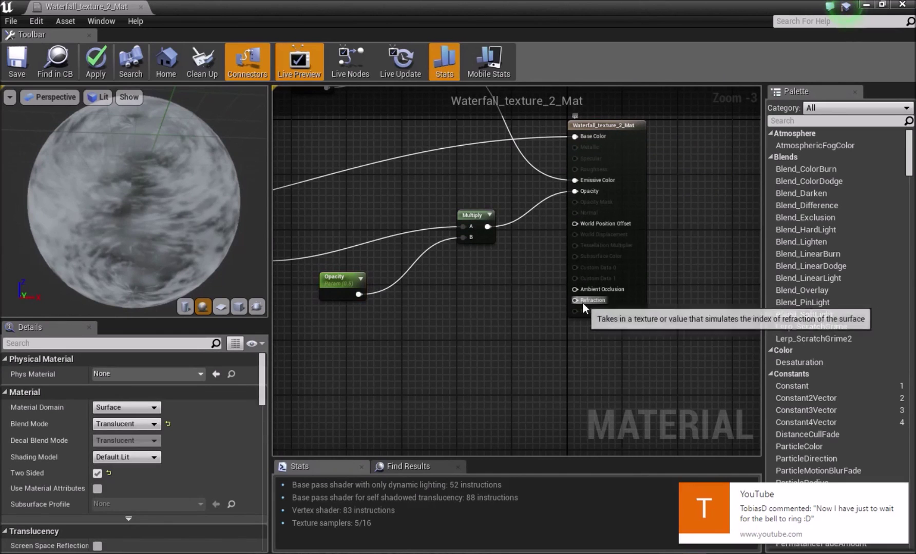
Step: Turn the material's Two Sided option off and back on
{"action": "left_click", "coordinate": [638, 203]}
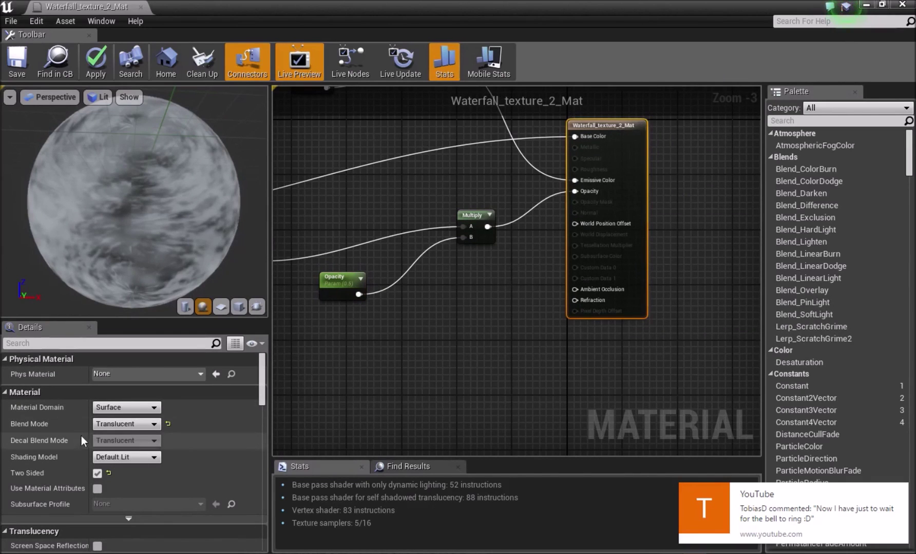
{"action": "left_click", "coordinate": [98, 473]}
{"action": "left_click", "coordinate": [98, 472]}
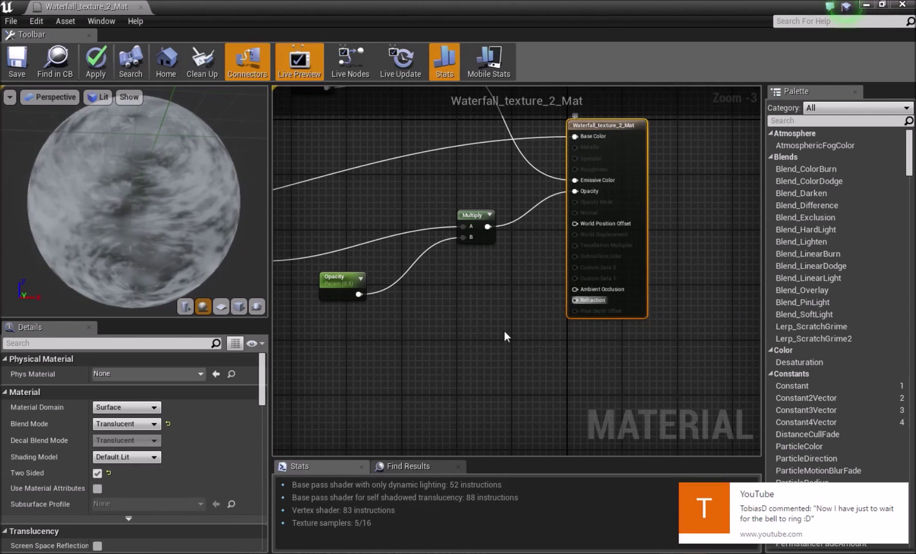
Step: Add a Fresnel node and place it below the Opacity parameter
{"action": "right_click", "coordinate": [404, 373]}
{"action": "type", "text": "fresn"}
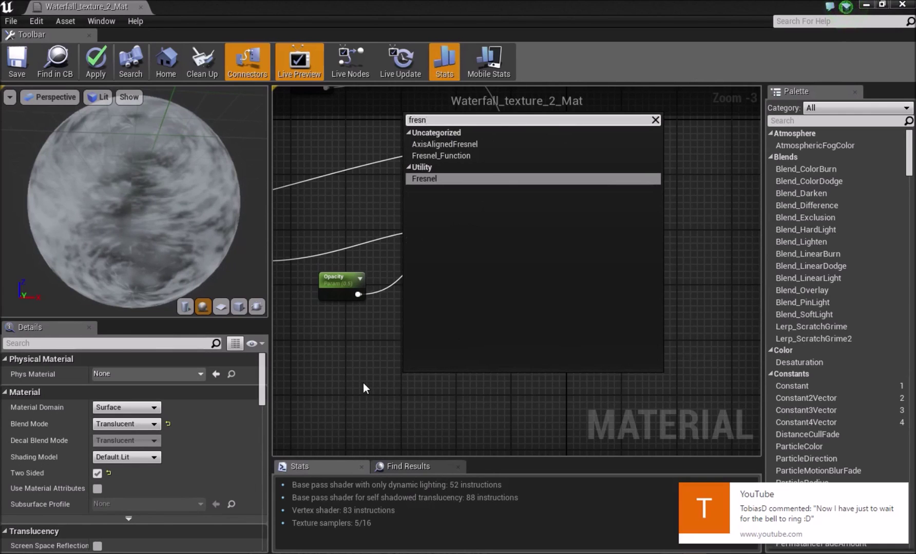
{"action": "left_click", "coordinate": [484, 177]}
{"action": "left_click_drag", "start_coordinate": [454, 389], "coordinate": [335, 370]}
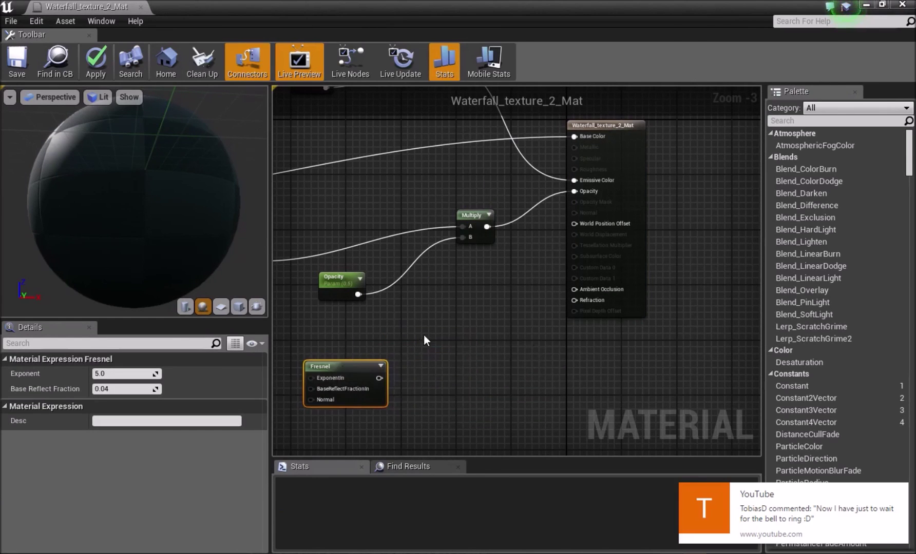
Step: Add a Lerp node, connect the Fresnel output to its Alpha input, and move it clear of the Fresnel node
{"action": "left_click", "coordinate": [445, 300]}
{"action": "left_click_drag", "start_coordinate": [379, 378], "coordinate": [447, 342]}
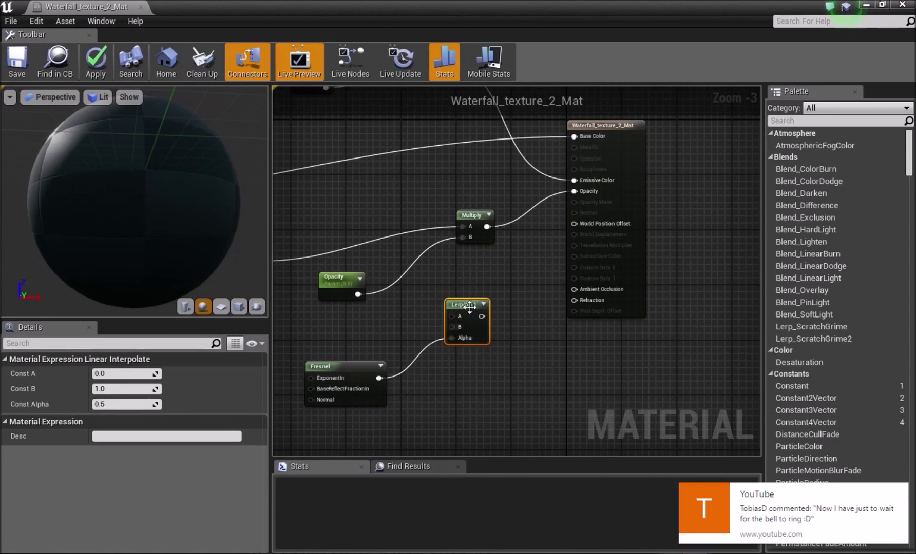
{"action": "left_click_drag", "start_coordinate": [487, 319], "coordinate": [506, 334]}
Step: Add two constants connected to the Lerp's A and B inputs, and move the Lerp close to the material's Refraction input
{"action": "left_click", "coordinate": [404, 290]}
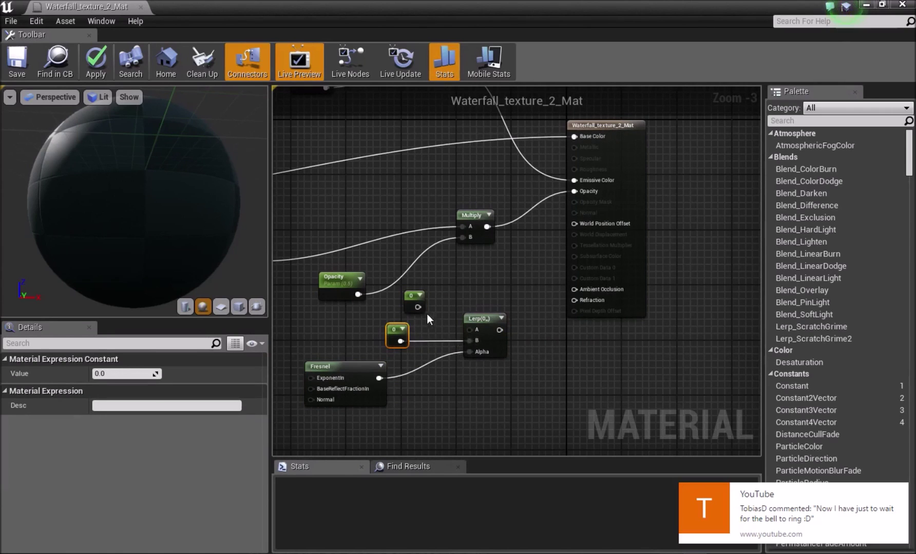
{"action": "left_click_drag", "start_coordinate": [474, 340], "coordinate": [478, 331]}
{"action": "left_click_drag", "start_coordinate": [505, 330], "coordinate": [552, 323]}
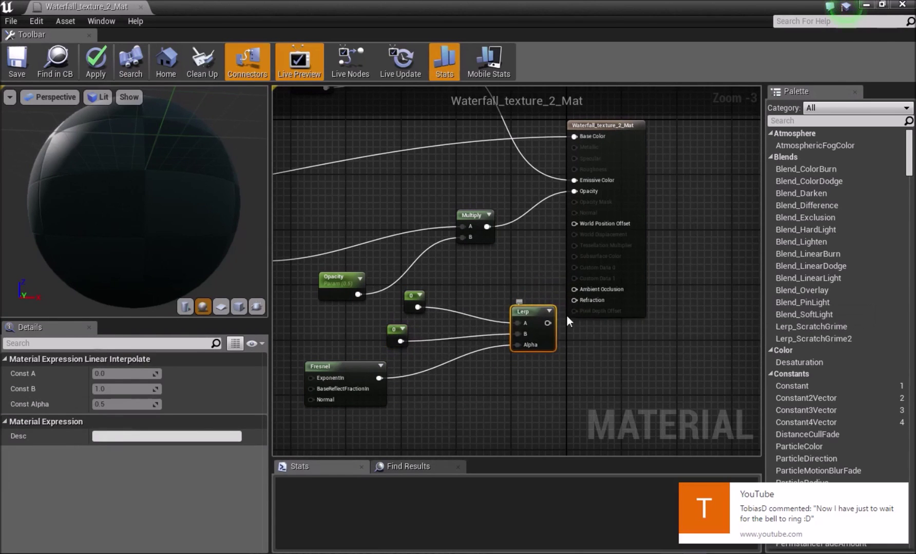
Step: Delete the Lerp, the Fresnel node and both constants from the waterfall material graph
{"action": "left_click_drag", "start_coordinate": [527, 422], "coordinate": [542, 421]}
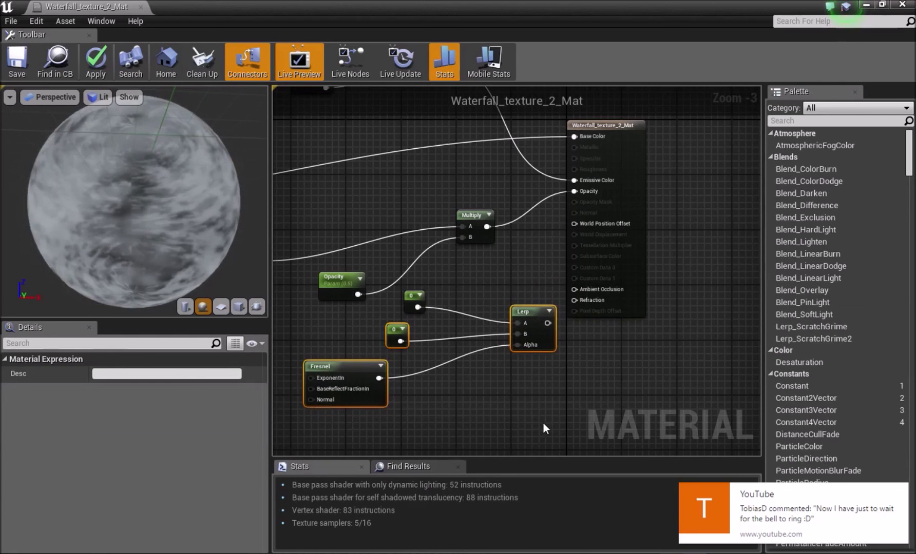
{"action": "left_click", "coordinate": [542, 422]}
{"action": "left_click", "coordinate": [527, 313]}
{"action": "key", "text": "Delete"}
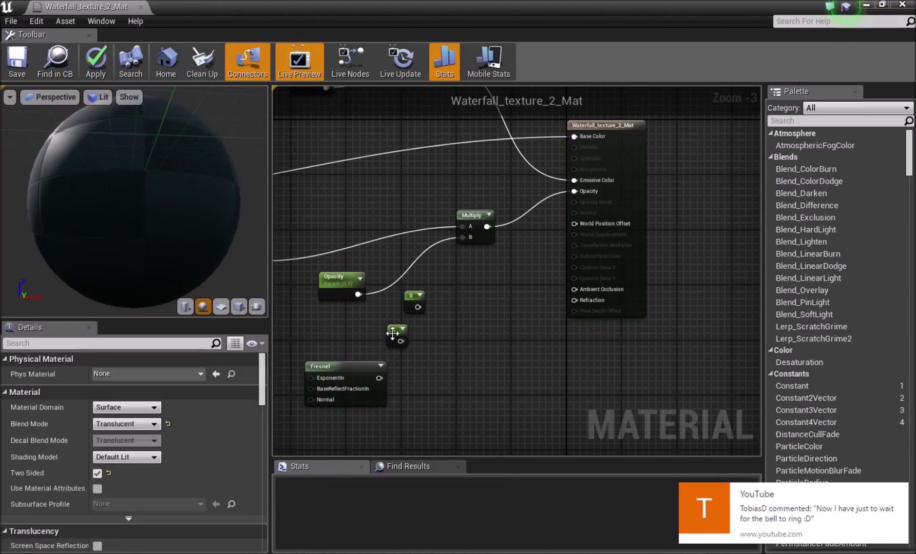
{"action": "left_click", "coordinate": [392, 334]}
{"action": "key", "text": "Delete"}
{"action": "left_click", "coordinate": [362, 368]}
{"action": "key", "text": "Delete"}
{"action": "left_click", "coordinate": [413, 299]}
{"action": "key", "text": "Delete"}
Step: Widen the waterfall material's graph area and save the material
{"action": "right_click_drag", "start_coordinate": [419, 313], "coordinate": [486, 390]}
{"action": "scroll", "coordinate": [540, 399], "scroll_direction": "down", "scroll_amount": 3}
{"action": "scroll", "coordinate": [458, 337], "scroll_direction": "up", "scroll_amount": 1}
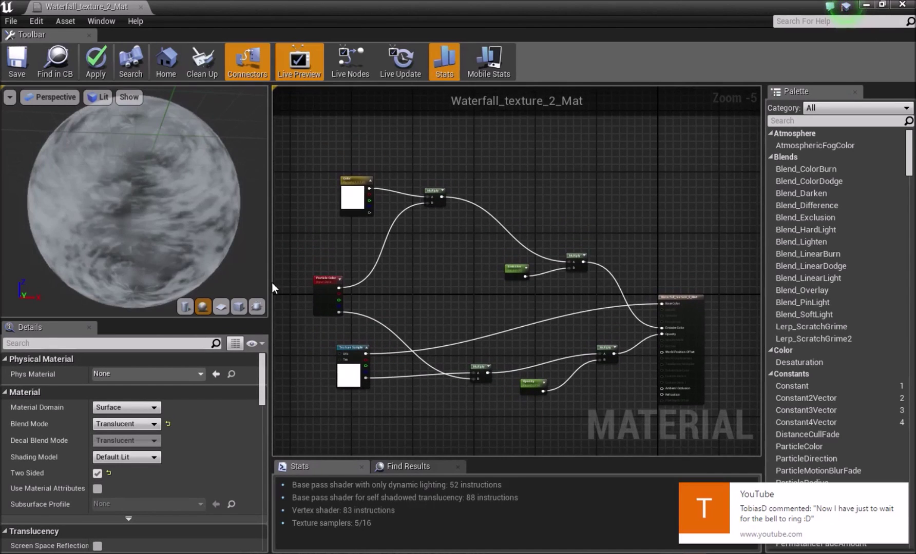
{"action": "left_click_drag", "start_coordinate": [272, 283], "coordinate": [219, 283]}
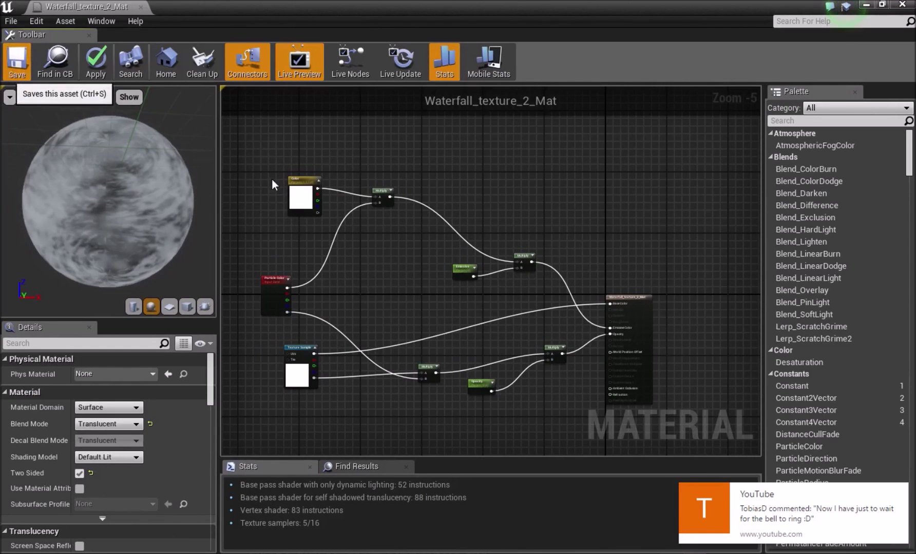
{"action": "key", "text": "ctrl+s"}
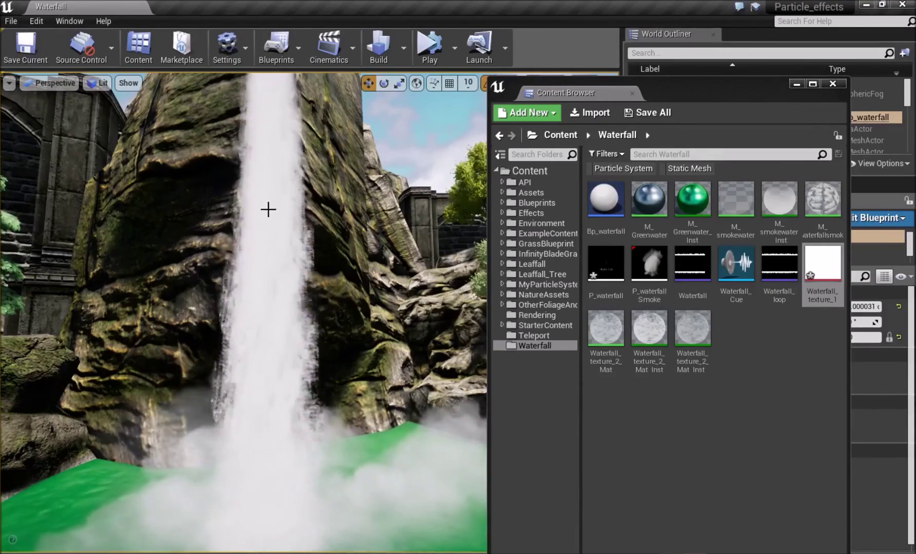
Step: Look at the base of the waterfall in the level and open the M_smokewater material
{"action": "right_click_drag", "start_coordinate": [244, 308], "coordinate": [243, 216]}
{"action": "right_click_drag", "start_coordinate": [250, 267], "coordinate": [198, 350]}
{"action": "key", "text": "w"}
{"action": "key", "text": "s"}
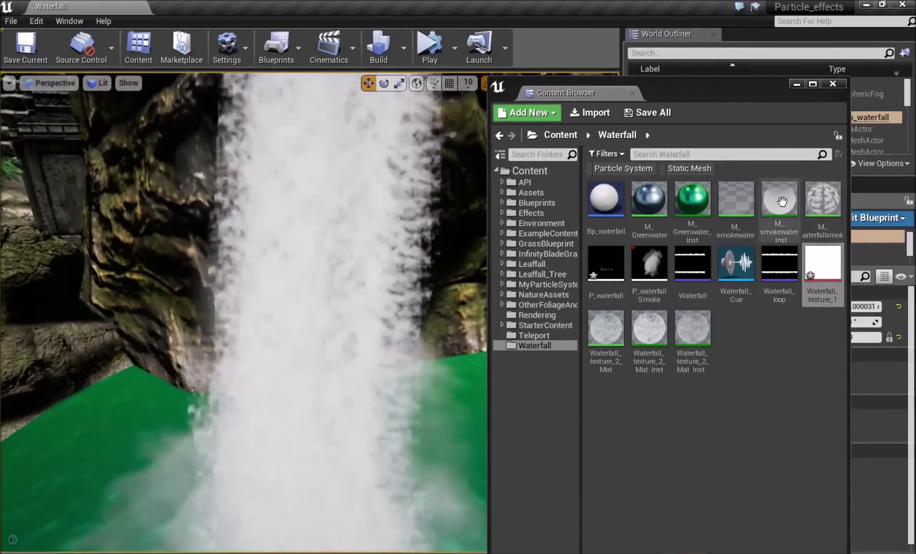
{"action": "double_click", "coordinate": [736, 199]}
{"action": "scroll", "coordinate": [395, 250], "scroll_direction": "down", "scroll_amount": 6}
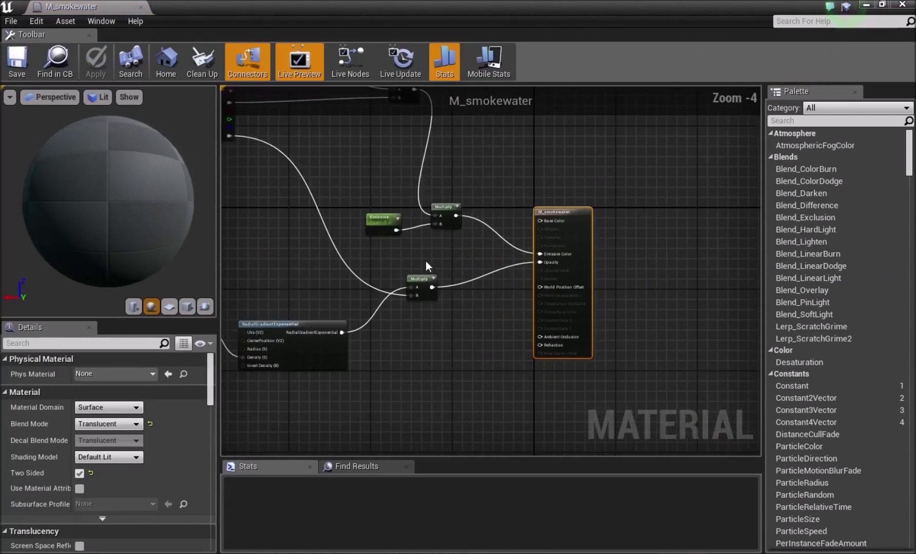
Step: Move the Particle Color node up below the Color parameter and bring their Multiply node closer to both
{"action": "left_click", "coordinate": [353, 233]}
{"action": "scroll", "coordinate": [353, 232], "scroll_direction": "up", "scroll_amount": 3}
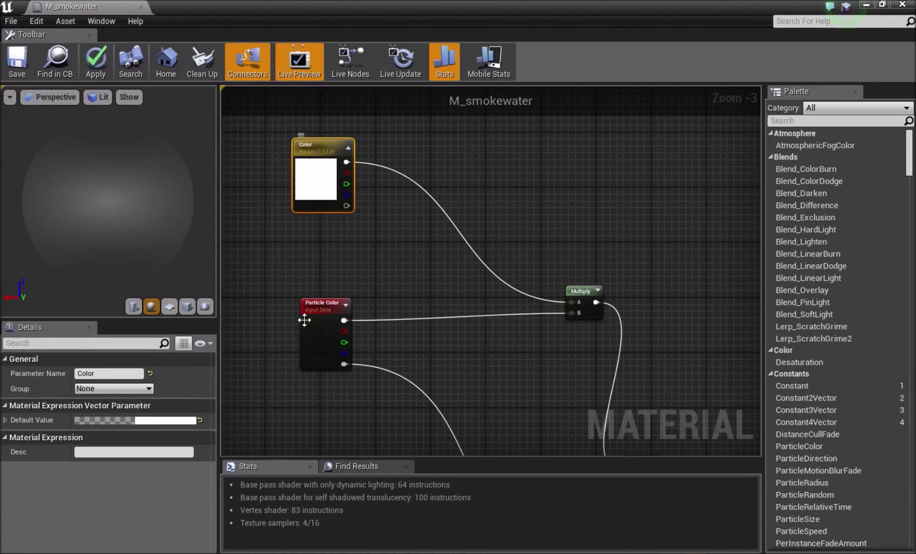
{"action": "left_click_drag", "start_coordinate": [316, 349], "coordinate": [308, 315]}
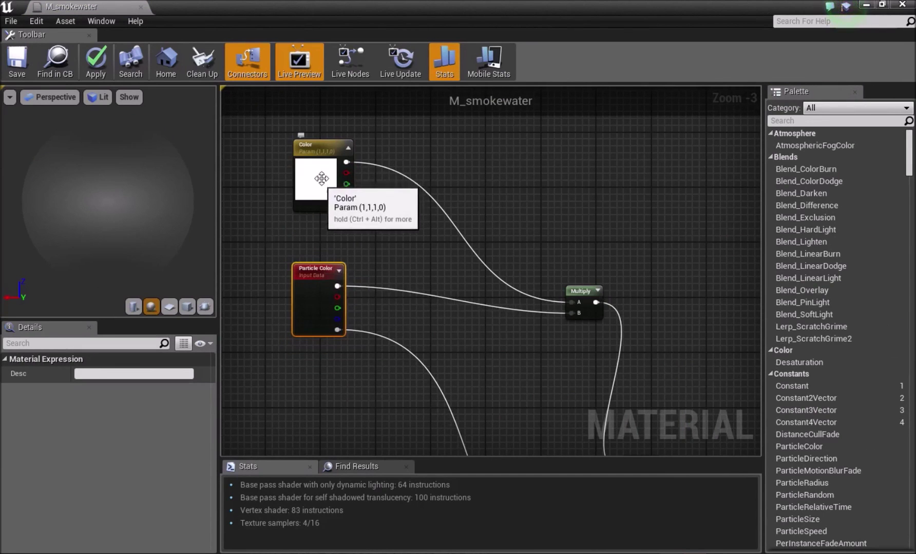
{"action": "right_click_drag", "start_coordinate": [608, 309], "coordinate": [508, 261]}
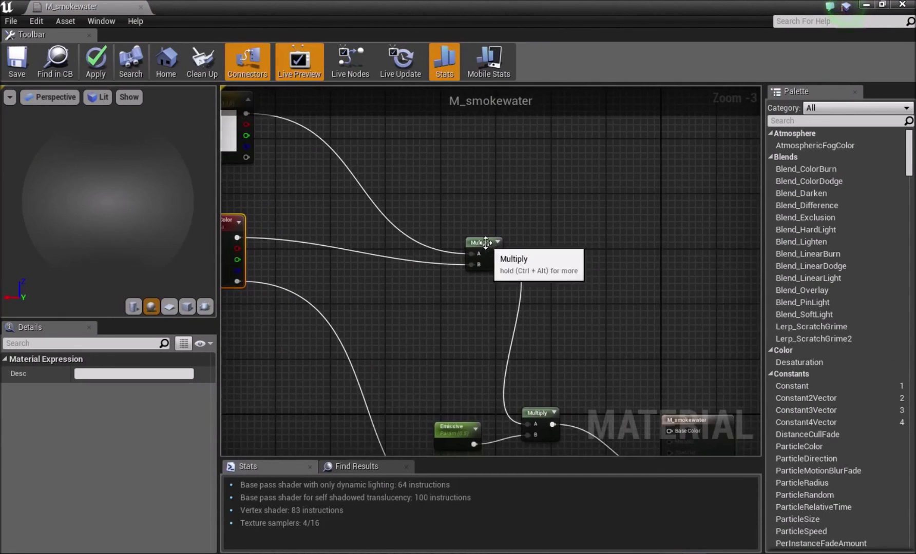
{"action": "left_click_drag", "start_coordinate": [486, 242], "coordinate": [391, 159]}
{"action": "right_click_drag", "start_coordinate": [243, 102], "coordinate": [341, 177]}
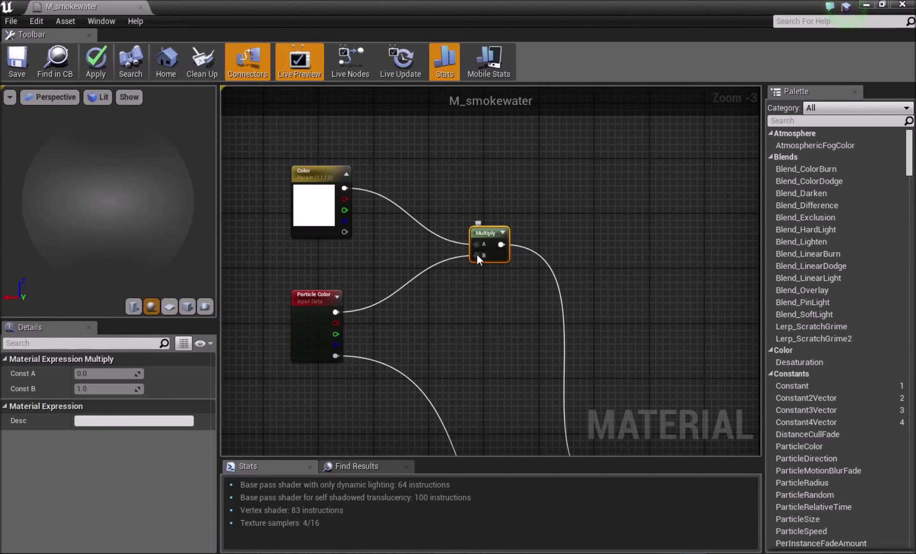
Step: Move the emissive Multiply node up and place the Emissive parameter beside its B input
{"action": "right_click_drag", "start_coordinate": [493, 358], "coordinate": [391, 212]}
{"action": "left_click_drag", "start_coordinate": [538, 343], "coordinate": [547, 246]}
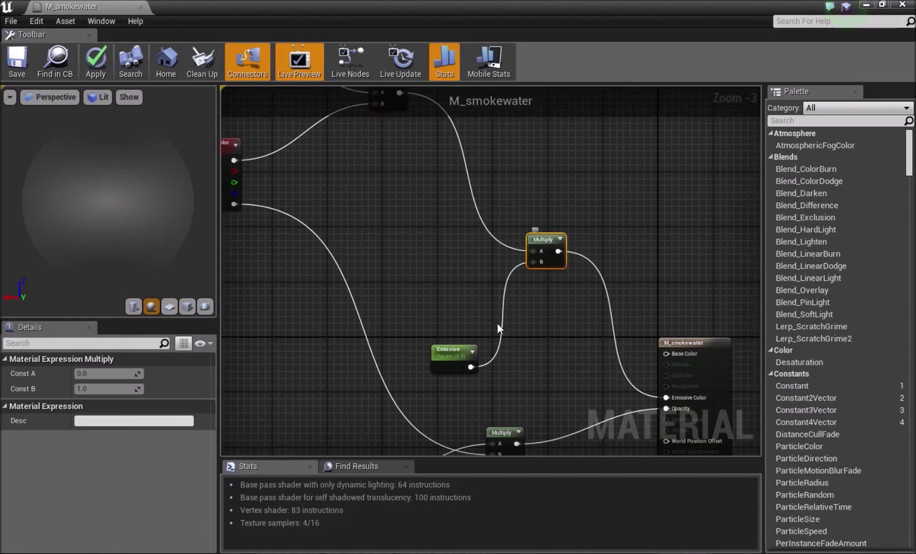
{"action": "left_click_drag", "start_coordinate": [451, 351], "coordinate": [464, 242]}
{"action": "right_click_drag", "start_coordinate": [461, 220], "coordinate": [486, 275]}
{"action": "left_click_drag", "start_coordinate": [489, 308], "coordinate": [488, 336]}
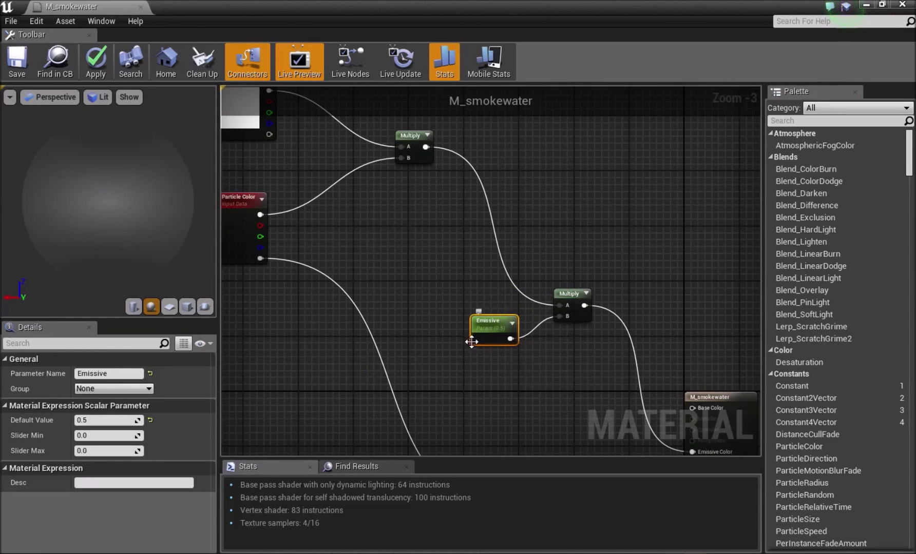
Step: Follow the emissive and opacity connections to the material node and shift the RadialGradientExponential node slightly up
{"action": "right_click_drag", "start_coordinate": [540, 370], "coordinate": [424, 257]}
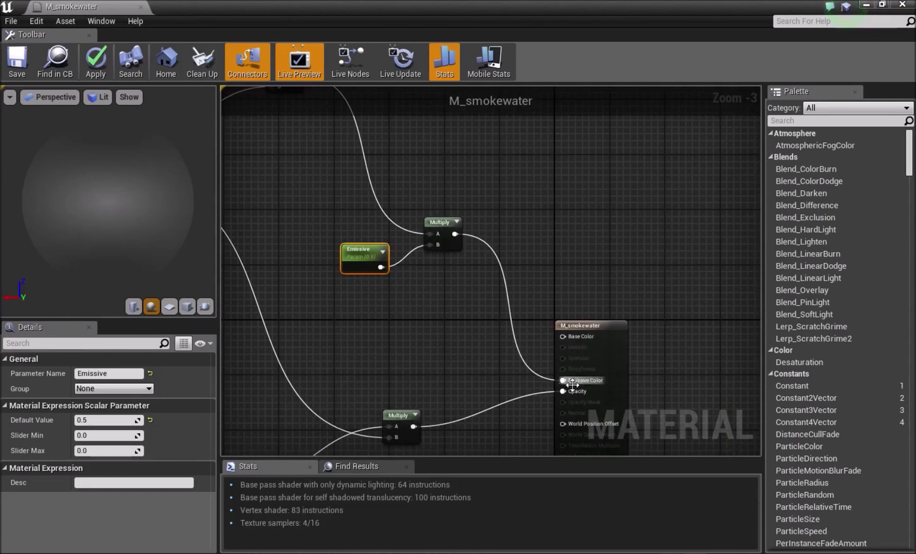
{"action": "right_click_drag", "start_coordinate": [562, 377], "coordinate": [724, 220]}
{"action": "scroll", "coordinate": [424, 268], "scroll_direction": "down", "scroll_amount": 1}
{"action": "right_click_drag", "start_coordinate": [424, 268], "coordinate": [453, 309]}
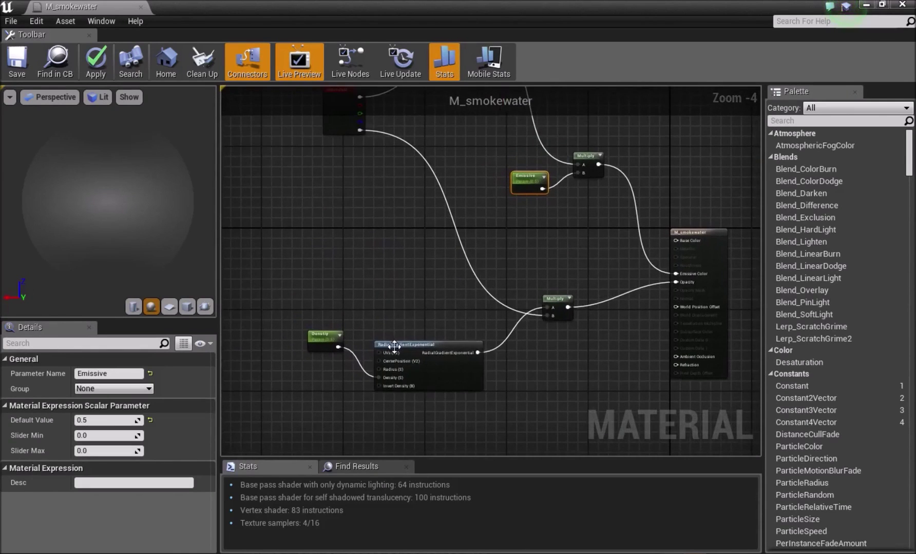
{"action": "left_click_drag", "start_coordinate": [395, 346], "coordinate": [385, 319]}
{"action": "left_click", "coordinate": [388, 299]}
{"action": "scroll", "coordinate": [400, 362], "scroll_direction": "up", "scroll_amount": 3}
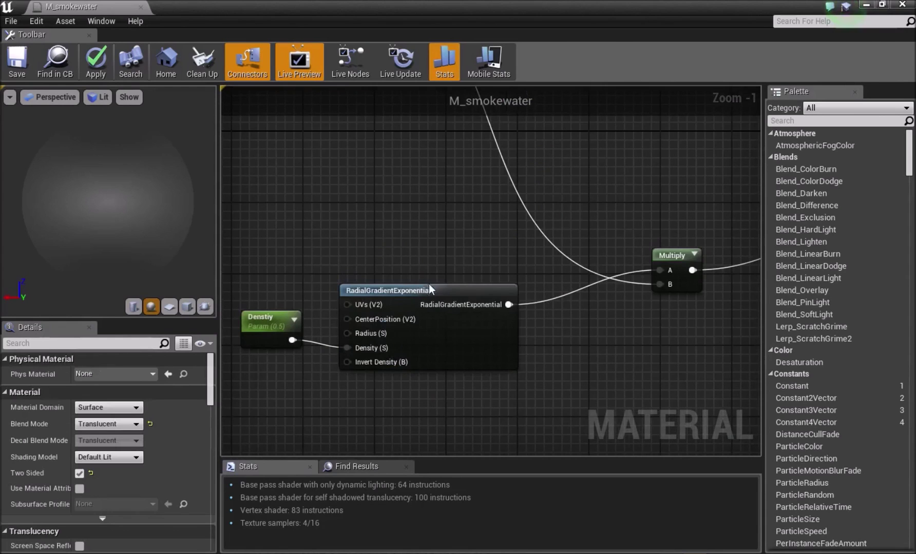
Step: Search the node list for "radial" and close it without adding a node
{"action": "right_click", "coordinate": [398, 179]}
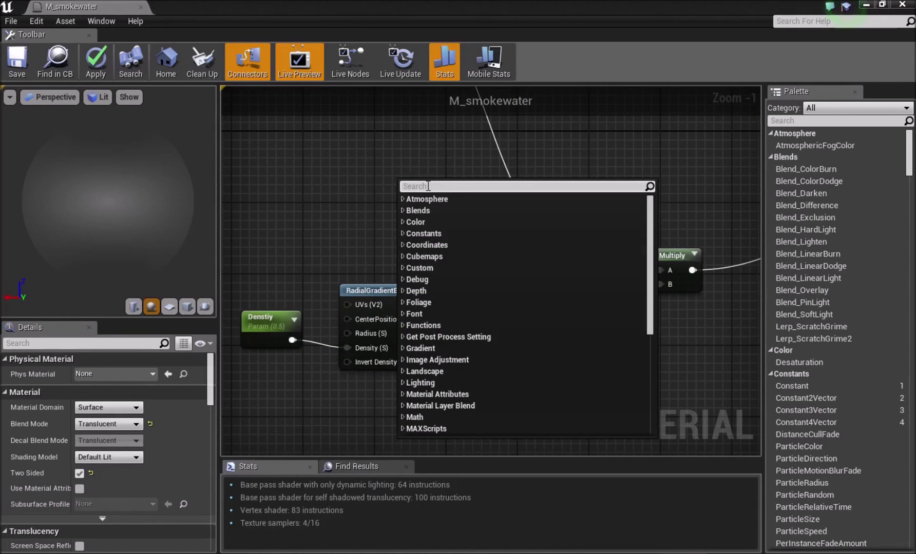
{"action": "type", "text": "radial"}
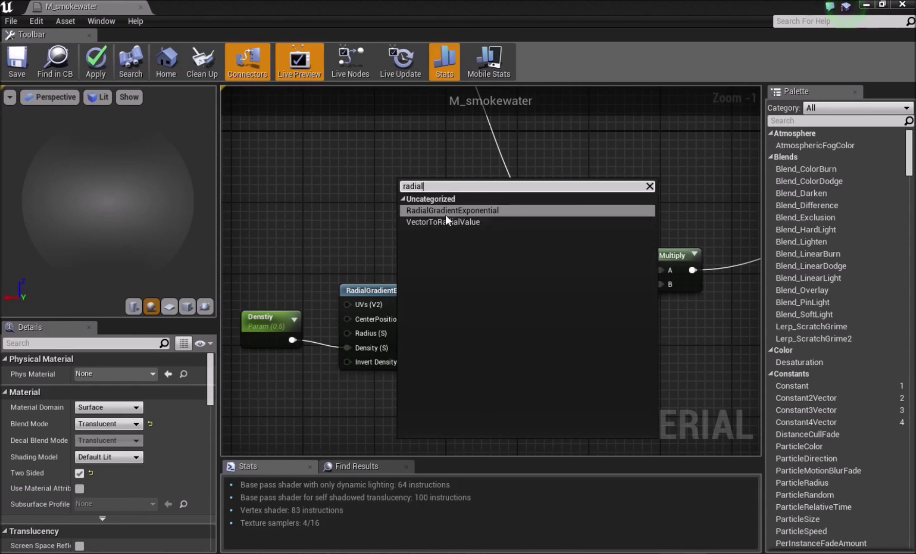
{"action": "left_click", "coordinate": [292, 210]}
Step: Nudge the Denstiy parameter away from the RadialGradientExponential node and preview the material on a plane
{"action": "left_click_drag", "start_coordinate": [263, 328], "coordinate": [254, 329]}
{"action": "left_click", "coordinate": [288, 391]}
{"action": "right_click_drag", "start_coordinate": [288, 391], "coordinate": [310, 400]}
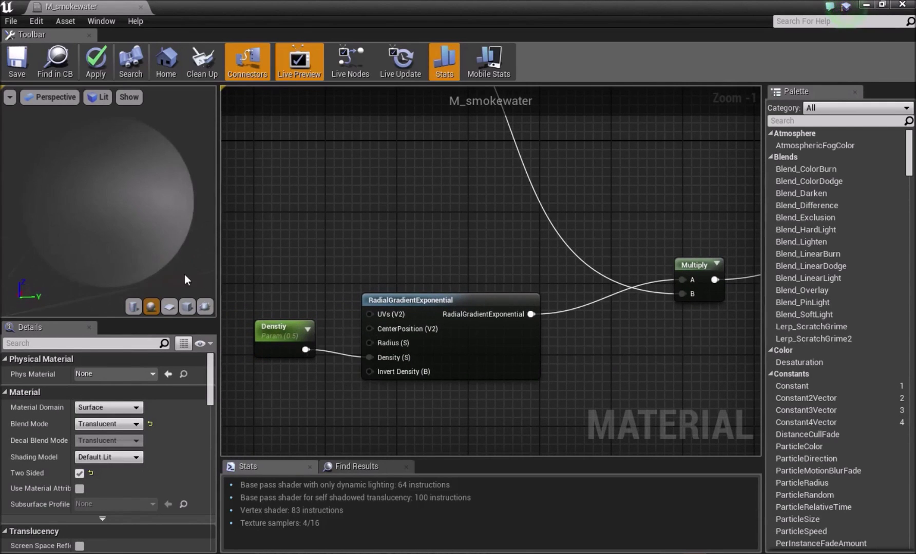
{"action": "left_click", "coordinate": [169, 307]}
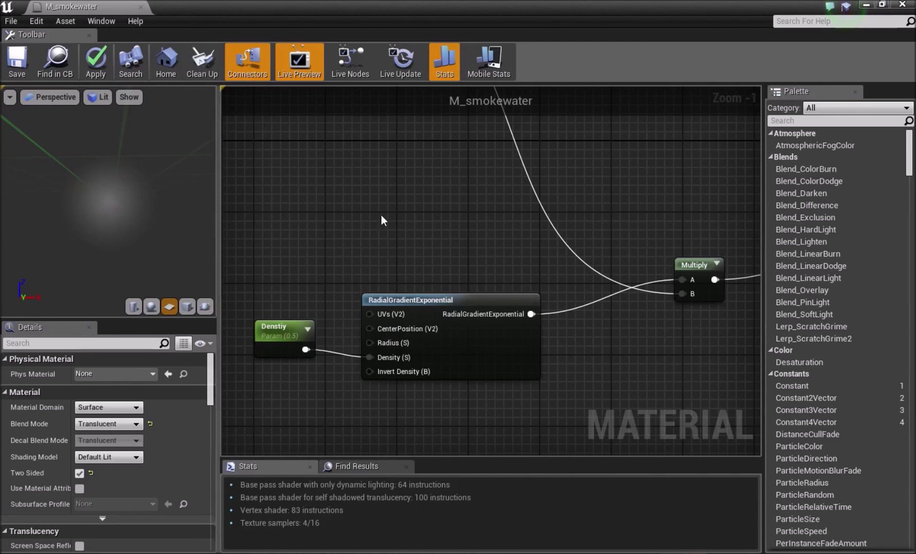
Step: Move the RadialGradientExponential node and the Denstiy parameter up in the opacity chain, above the level of the Multiply node
{"action": "right_click_drag", "start_coordinate": [470, 213], "coordinate": [321, 237]}
{"action": "left_click_drag", "start_coordinate": [288, 325], "coordinate": [306, 298]}
{"action": "right_click_drag", "start_coordinate": [280, 234], "coordinate": [379, 288]}
{"action": "left_click_drag", "start_coordinate": [235, 403], "coordinate": [250, 335]}
{"action": "left_click", "coordinate": [718, 268]}
{"action": "right_click_drag", "start_coordinate": [718, 268], "coordinate": [632, 254]}
{"action": "left_click_drag", "start_coordinate": [392, 351], "coordinate": [373, 280]}
{"action": "left_click", "coordinate": [426, 269]}
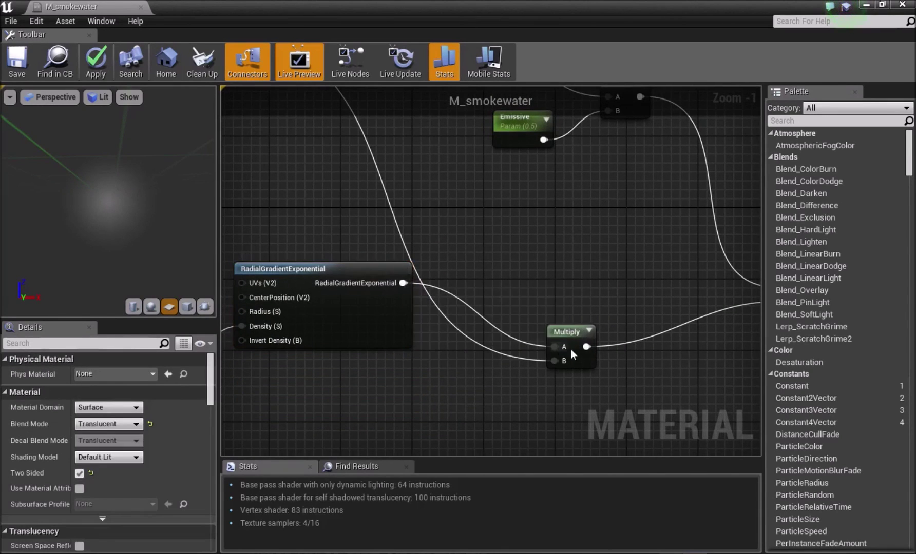
{"action": "scroll", "coordinate": [570, 354], "scroll_direction": "down", "scroll_amount": 2}
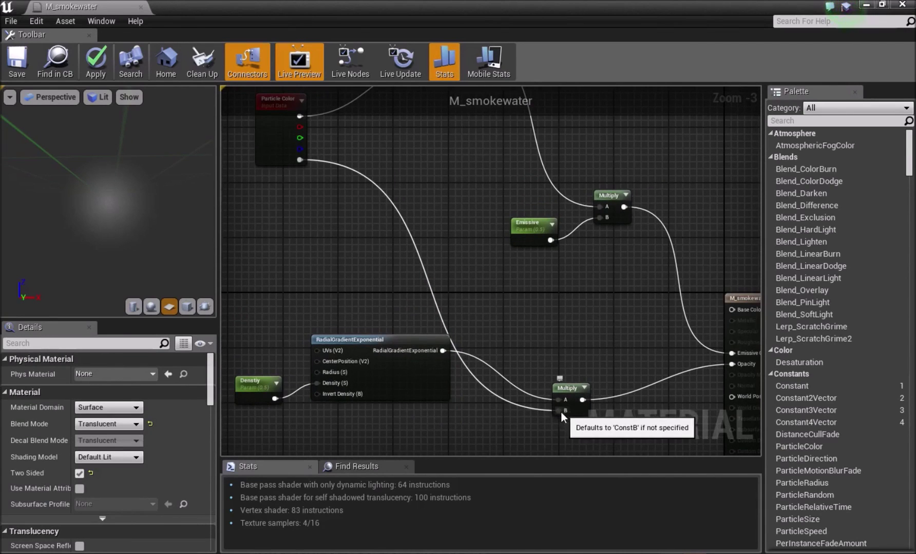
{"action": "right_click_drag", "start_coordinate": [565, 413], "coordinate": [523, 391]}
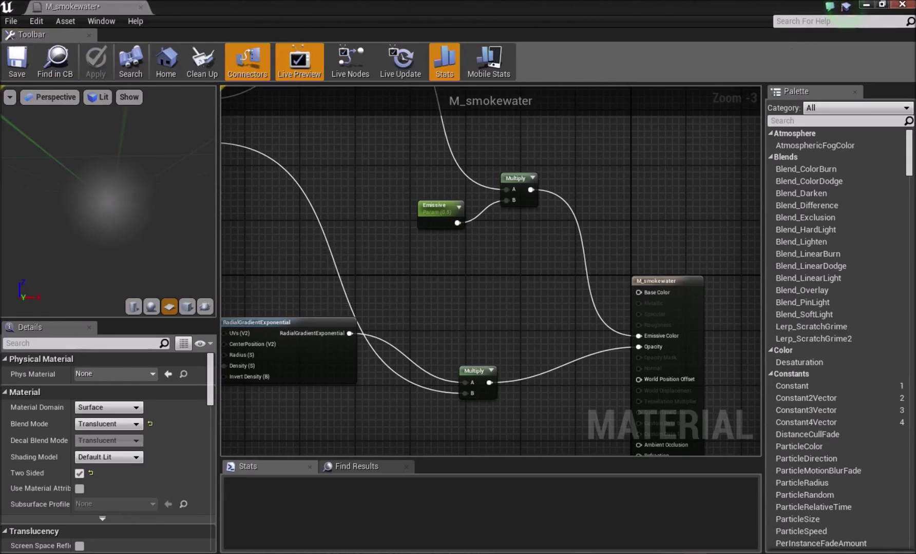
Step: Return to the level, look over the waterfall, and open the P_waterfall particle system
{"action": "left_click", "coordinate": [864, 5]}
{"action": "right_click_drag", "start_coordinate": [410, 339], "coordinate": [395, 297]}
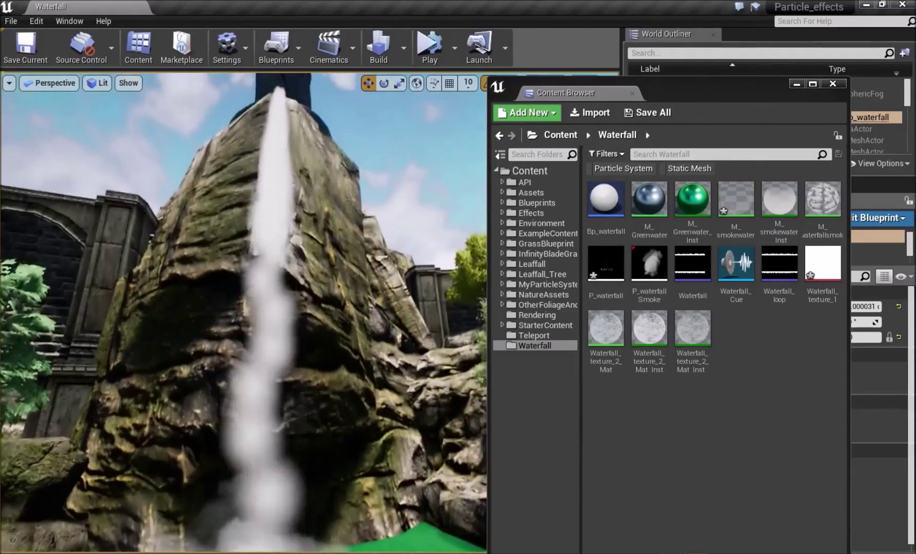
{"action": "right_click_drag", "start_coordinate": [308, 257], "coordinate": [308, 359]}
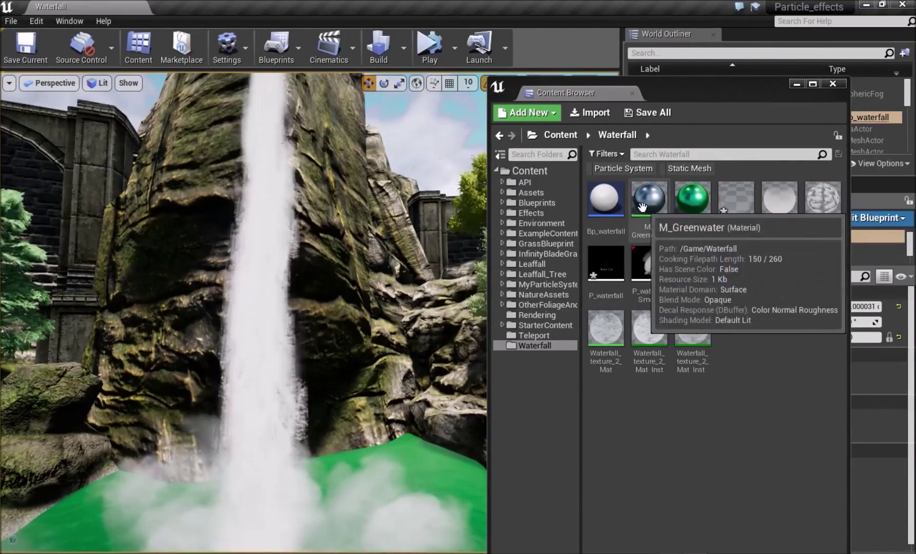
{"action": "mouse_move", "coordinate": [615, 280]}
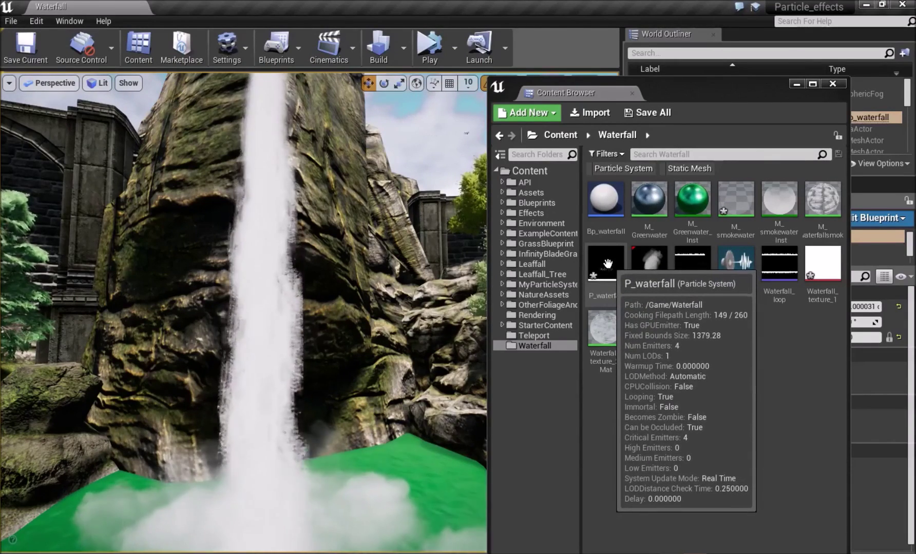
{"action": "double_click", "coordinate": [607, 266]}
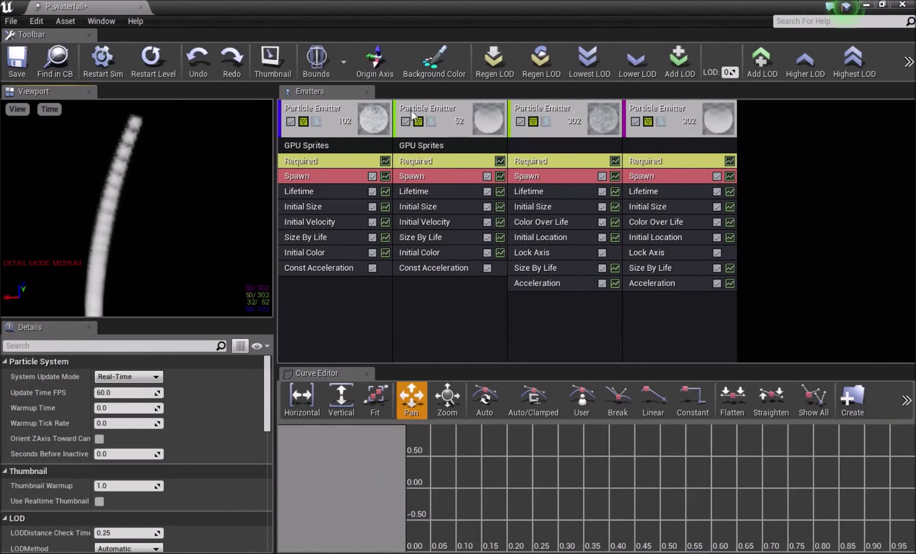
Step: Disable every emitter except the first one and examine its particle stream in the preview
{"action": "mouse_move", "coordinate": [177, 183]}
{"action": "left_mouse_down"}
{"action": "mouse_move", "coordinate": [177, 236]}
{"action": "mouse_move", "coordinate": [178, 195]}
{"action": "left_mouse_up"}
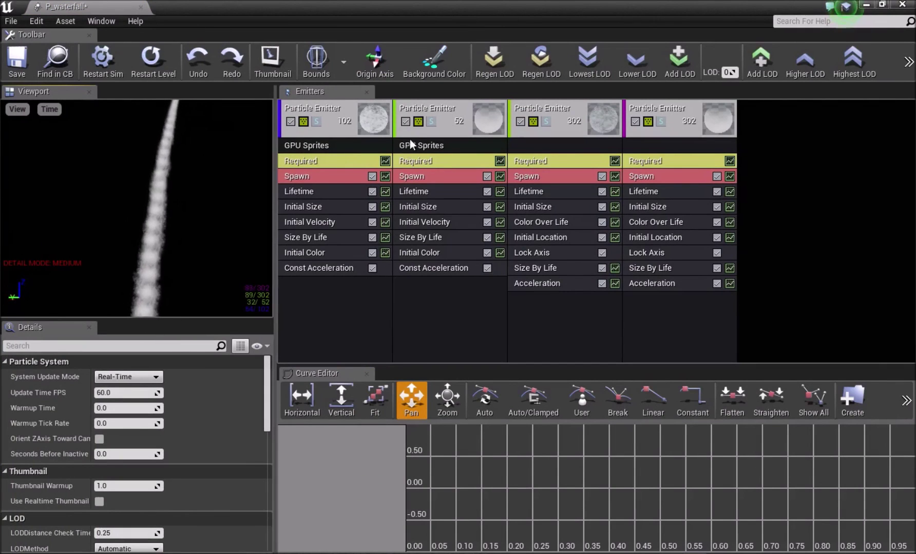
{"action": "left_click", "coordinate": [405, 121]}
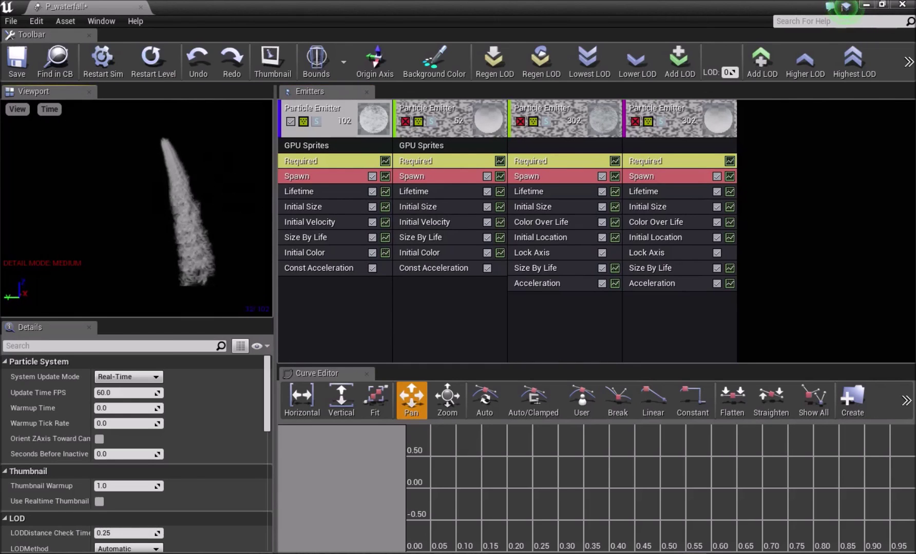
{"action": "left_click_drag", "start_coordinate": [178, 215], "coordinate": [200, 185]}
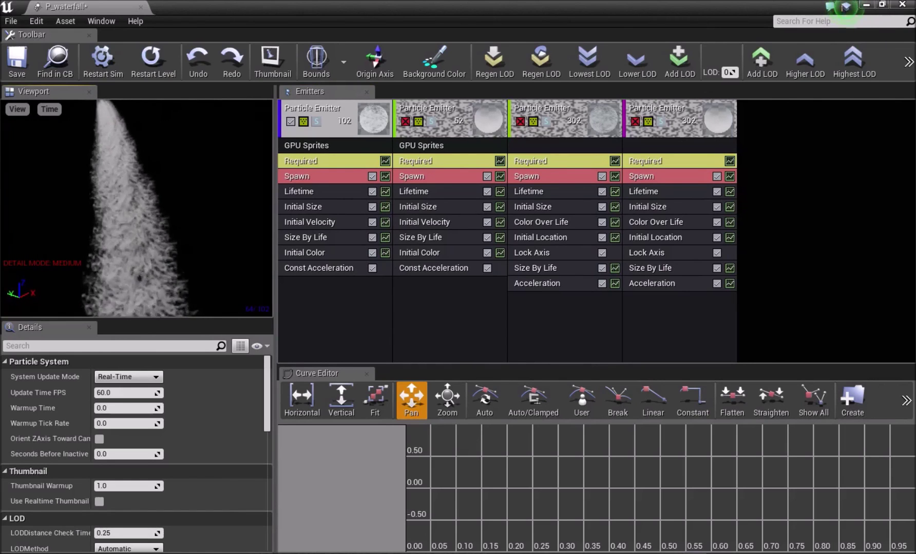
{"action": "left_click_drag", "start_coordinate": [133, 217], "coordinate": [135, 170]}
{"action": "left_click_drag", "start_coordinate": [139, 128], "coordinate": [143, 203]}
Step: Show the first emitter's Required settings, examine its stream, and shrink the particle editor to uncover the Content Browser
{"action": "left_click_drag", "start_coordinate": [341, 8], "coordinate": [345, 40]}
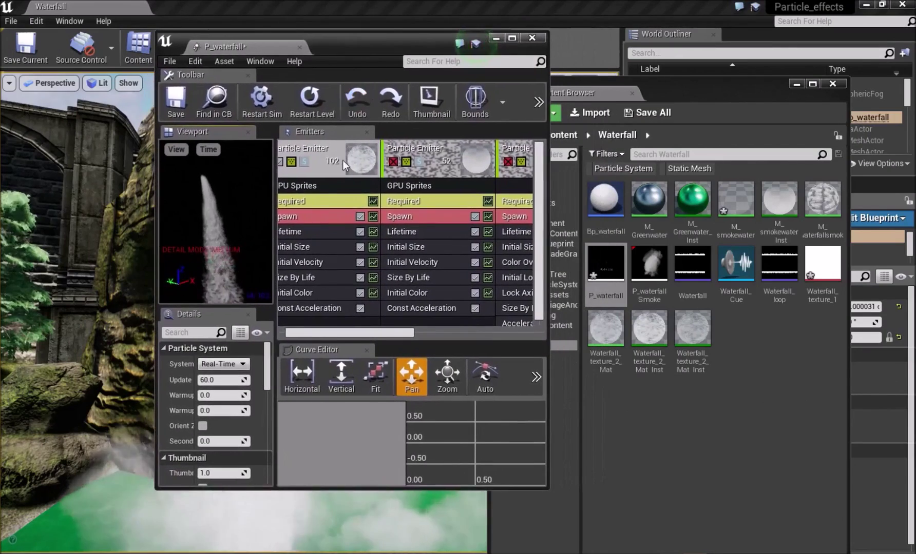
{"action": "left_click", "coordinate": [314, 200]}
{"action": "double_click", "coordinate": [337, 47]}
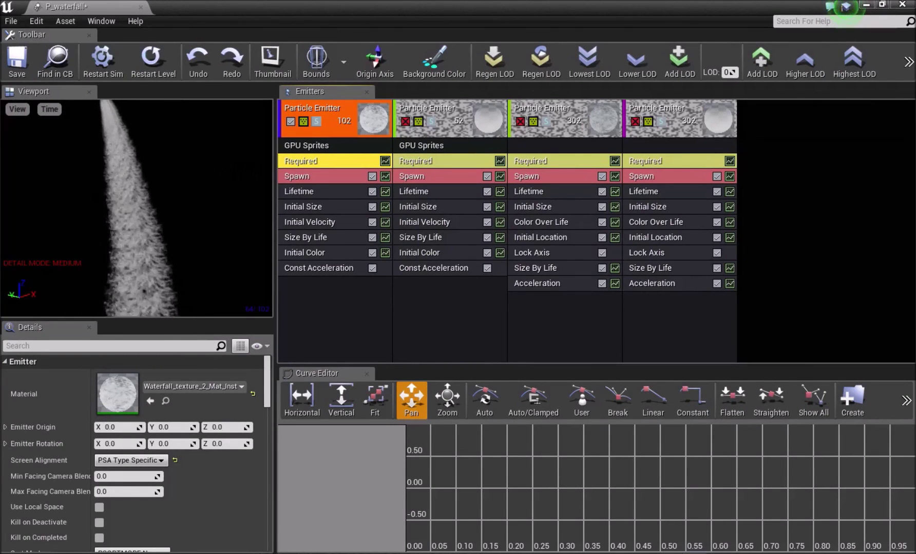
{"action": "left_click_drag", "start_coordinate": [136, 205], "coordinate": [136, 169]}
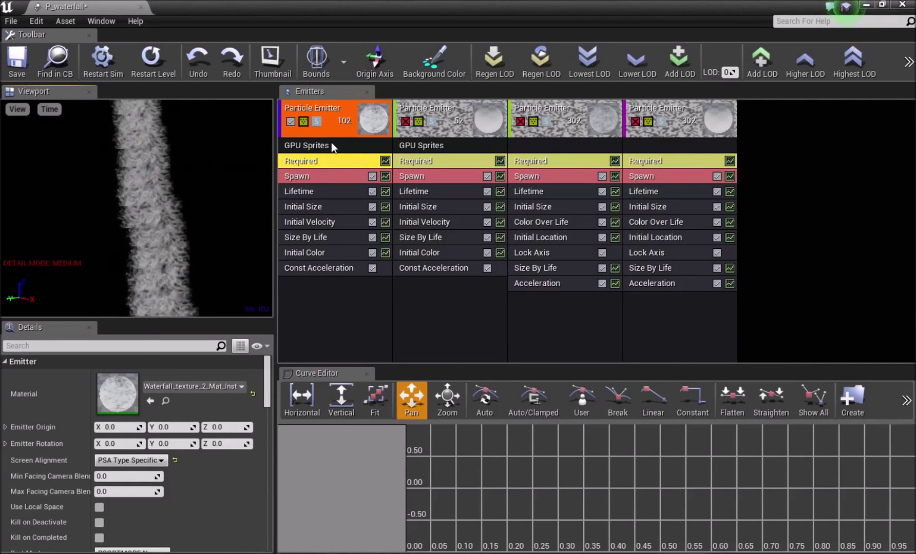
{"action": "mouse_move", "coordinate": [158, 217]}
{"action": "left_mouse_down"}
{"action": "mouse_move", "coordinate": [158, 175]}
{"action": "mouse_move", "coordinate": [158, 231]}
{"action": "mouse_move", "coordinate": [150, 208]}
{"action": "mouse_move", "coordinate": [164, 204]}
{"action": "left_mouse_up"}
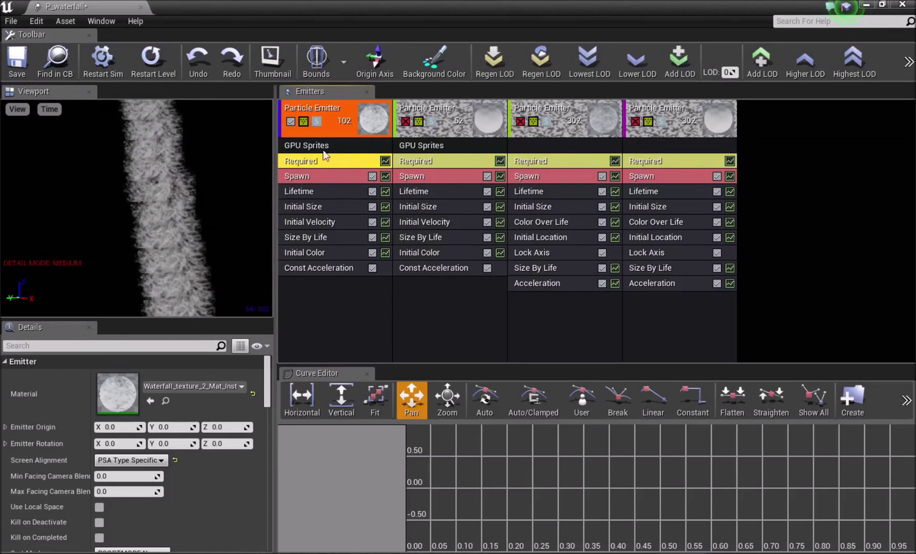
{"action": "left_click_drag", "start_coordinate": [411, 6], "coordinate": [259, 49]}
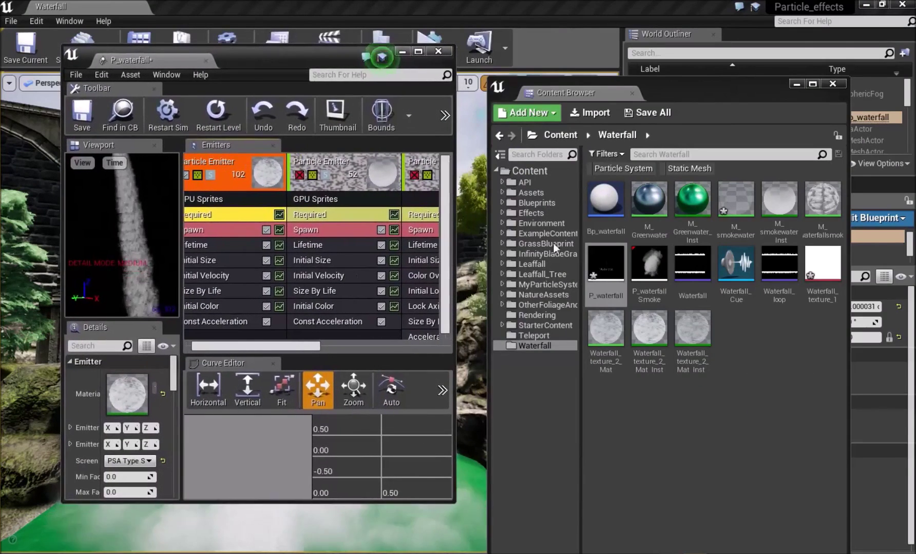
Step: Examine the parameters of Waterfall_texture_2_Mat_Inst, return to P_waterfall, and check the material assigned in the first emitter's Required module
{"action": "double_click", "coordinate": [649, 334]}
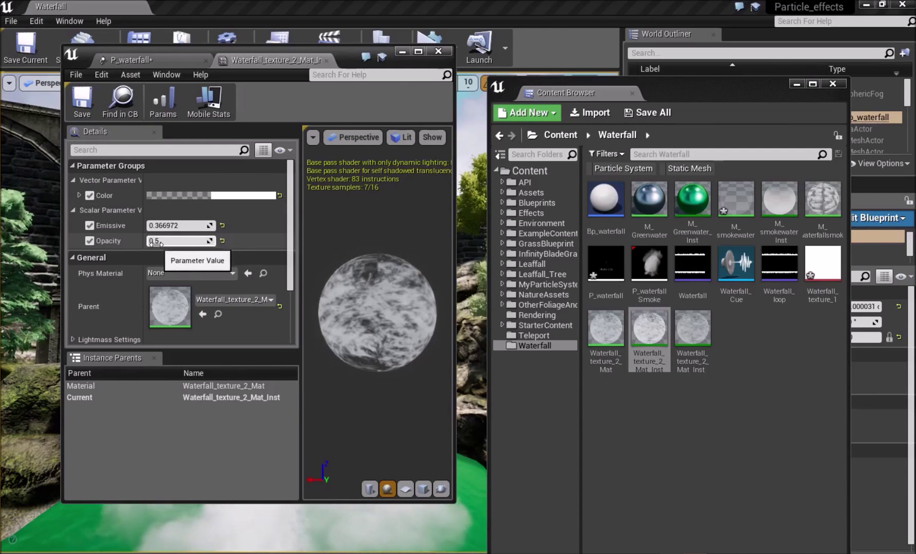
{"action": "double_click", "coordinate": [347, 58]}
{"action": "left_click", "coordinate": [116, 5]}
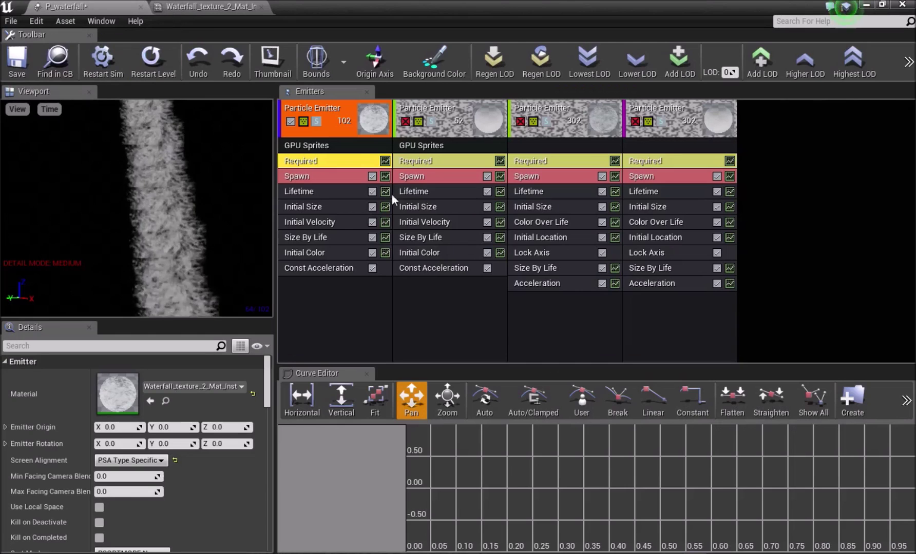
{"action": "left_click", "coordinate": [229, 389]}
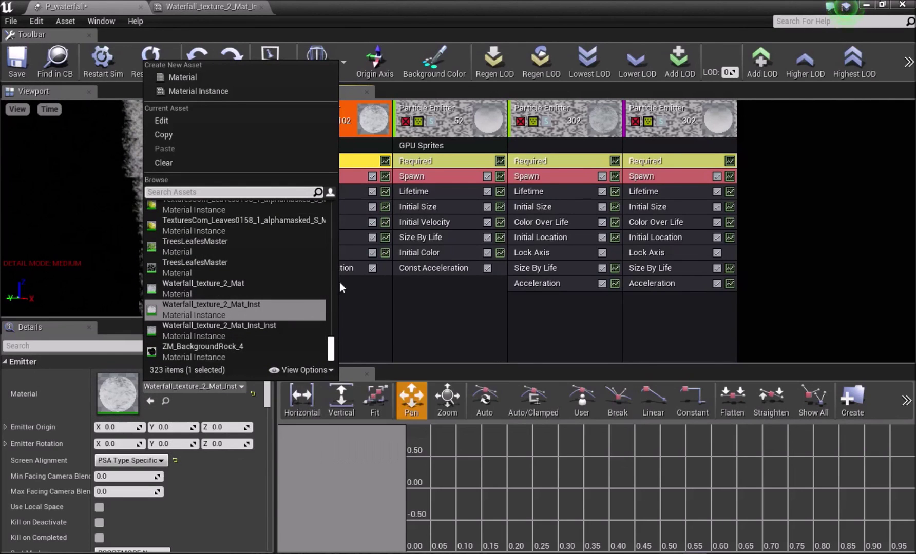
{"action": "left_click", "coordinate": [357, 307]}
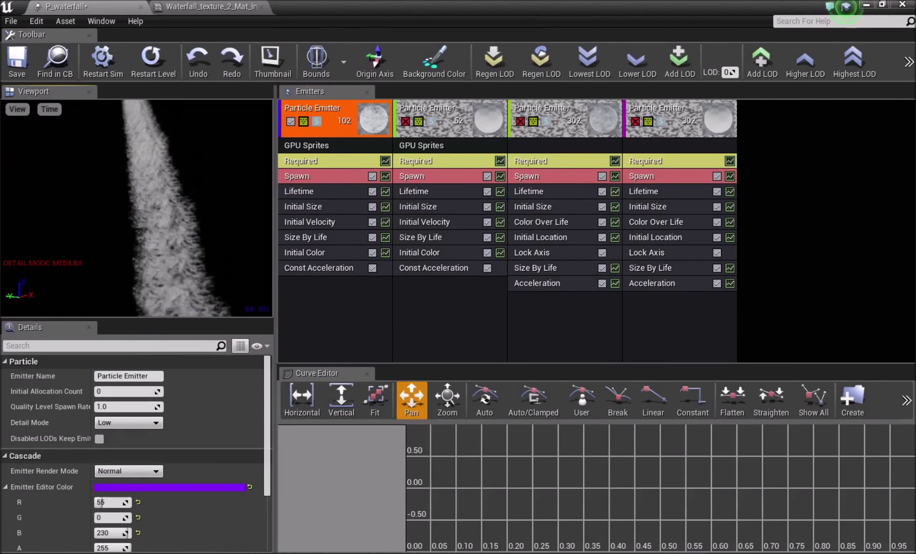
Step: Review the first emitter's Spawn and Lifetime settings and compare the particle lifetime with the waterfall's drop in the level
{"action": "left_click", "coordinate": [313, 178]}
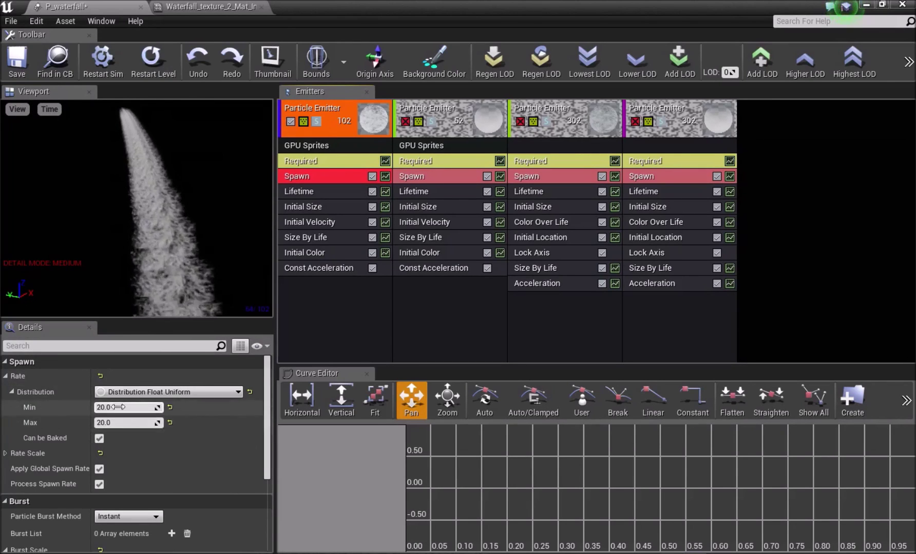
{"action": "left_click", "coordinate": [305, 192]}
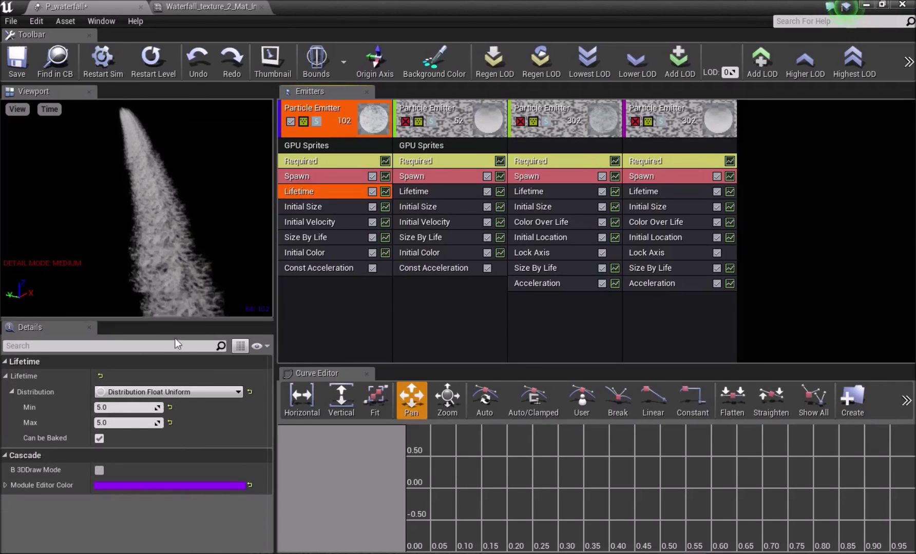
{"action": "left_click_drag", "start_coordinate": [455, 13], "coordinate": [599, 87]}
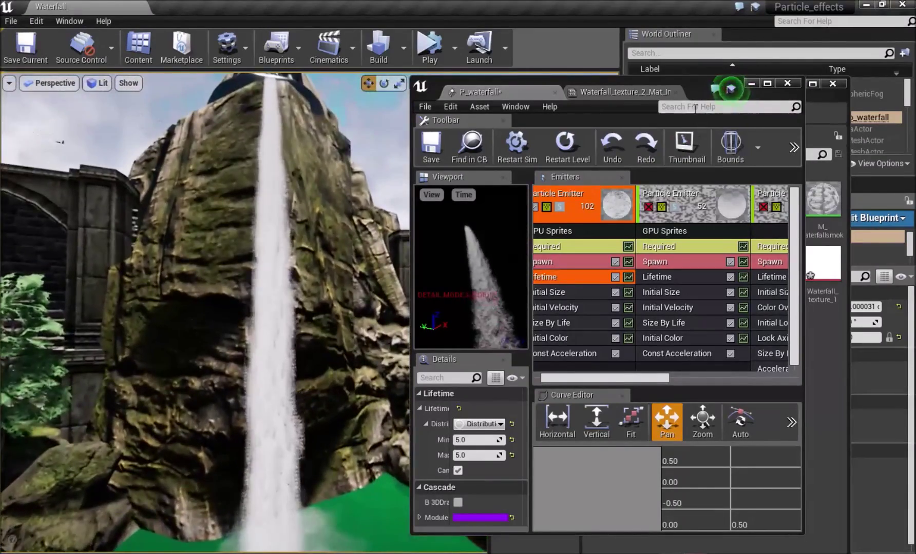
{"action": "double_click", "coordinate": [695, 89]}
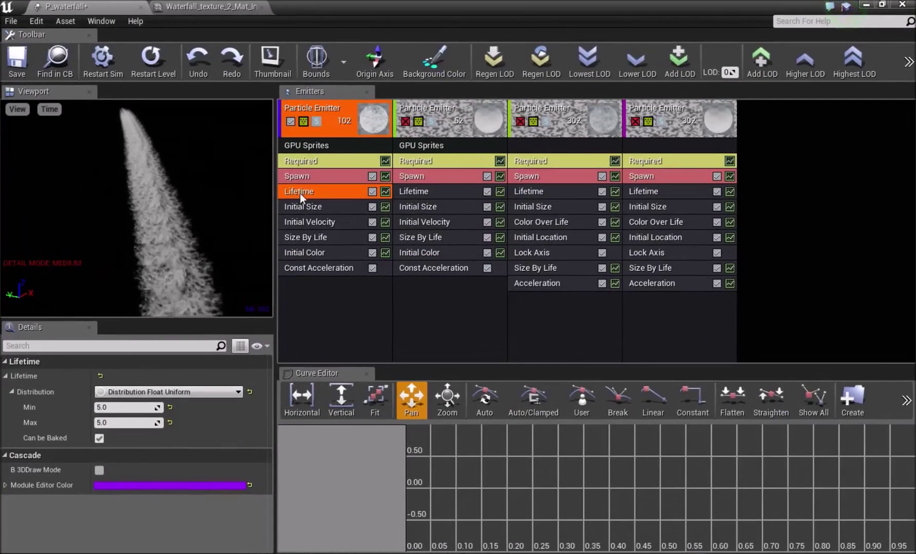
Step: Review the first emitter's Initial Size and Initial Velocity settings and examine the waterfall's outward arc from the side in the level
{"action": "left_click", "coordinate": [335, 206]}
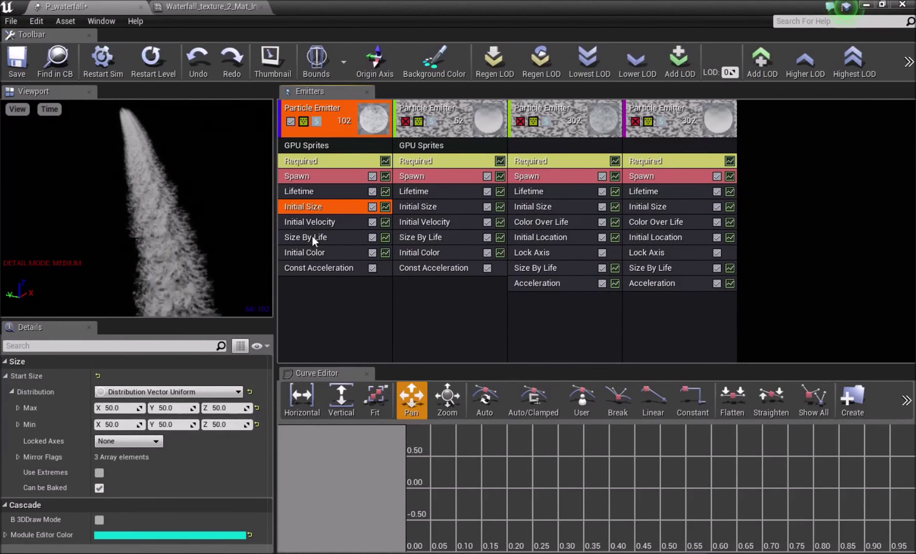
{"action": "left_click", "coordinate": [315, 222]}
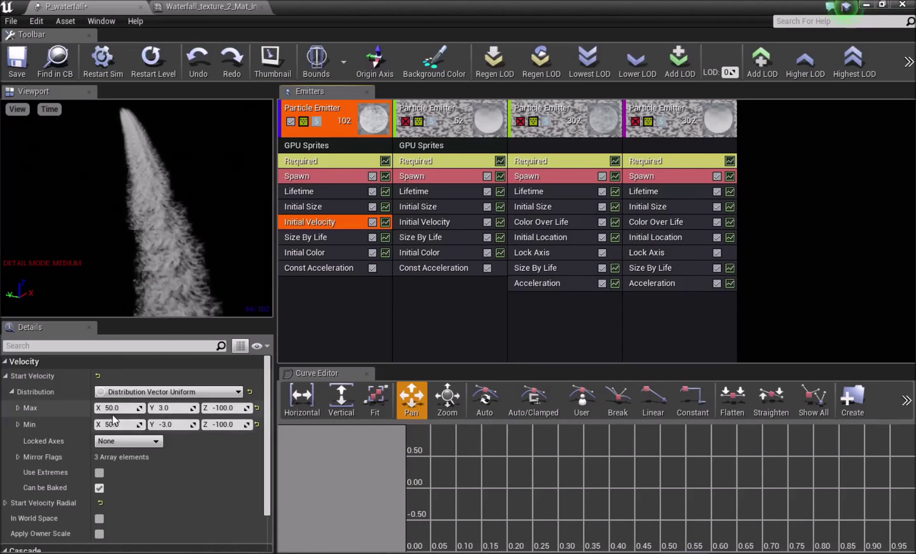
{"action": "left_click_drag", "start_coordinate": [431, 9], "coordinate": [607, 69]}
{"action": "right_click_drag", "start_coordinate": [325, 122], "coordinate": [287, 138]}
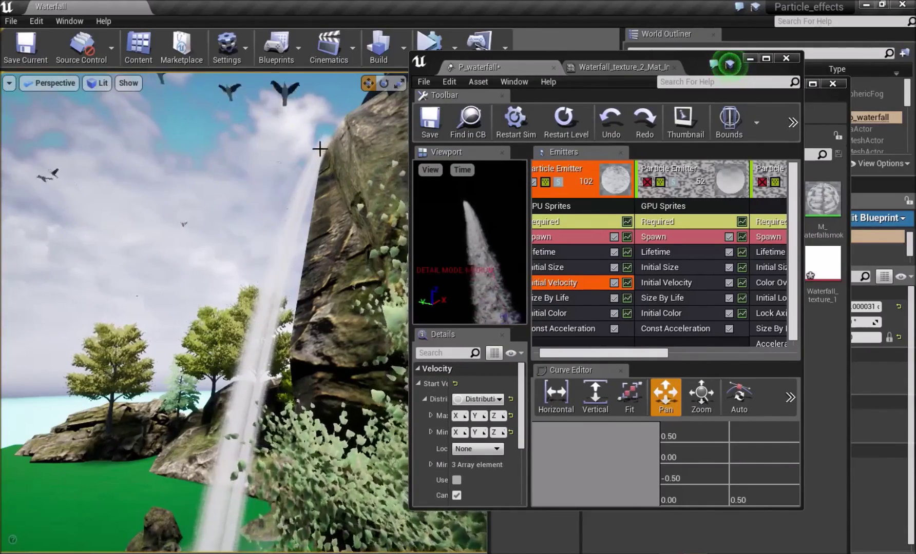
{"action": "right_click_drag", "start_coordinate": [250, 367], "coordinate": [293, 257]}
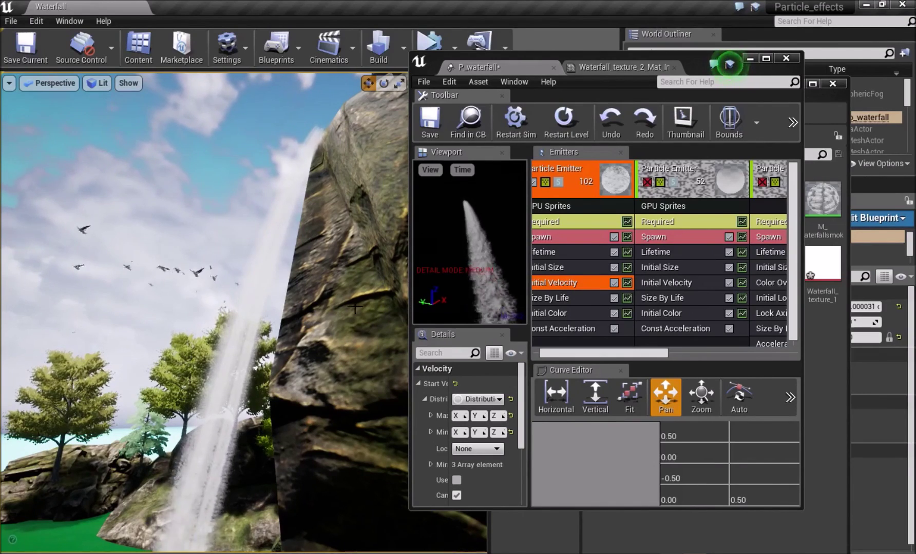
{"action": "double_click", "coordinate": [690, 62]}
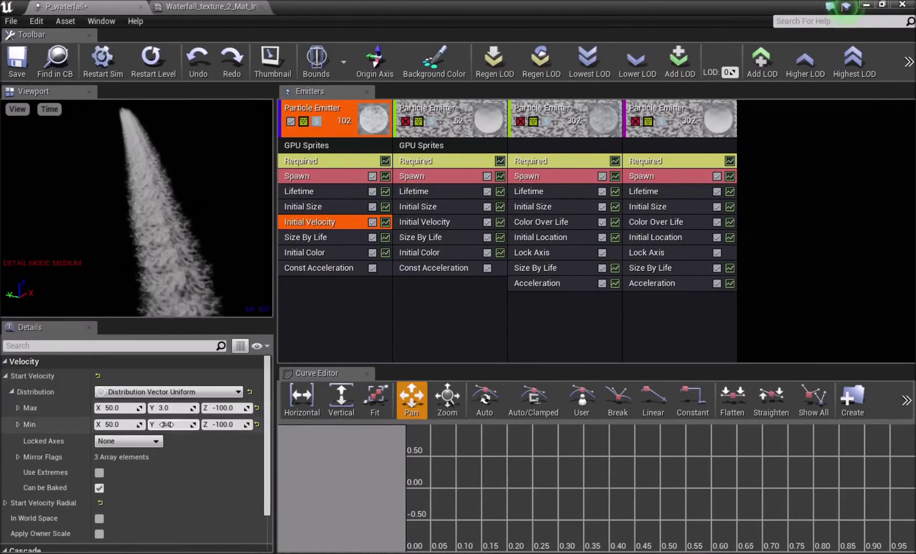
Step: Examine the waterfall's sideways spread in the level from the front, up close and from below, and return to the particle editor
{"action": "left_click_drag", "start_coordinate": [476, 7], "coordinate": [659, 139]}
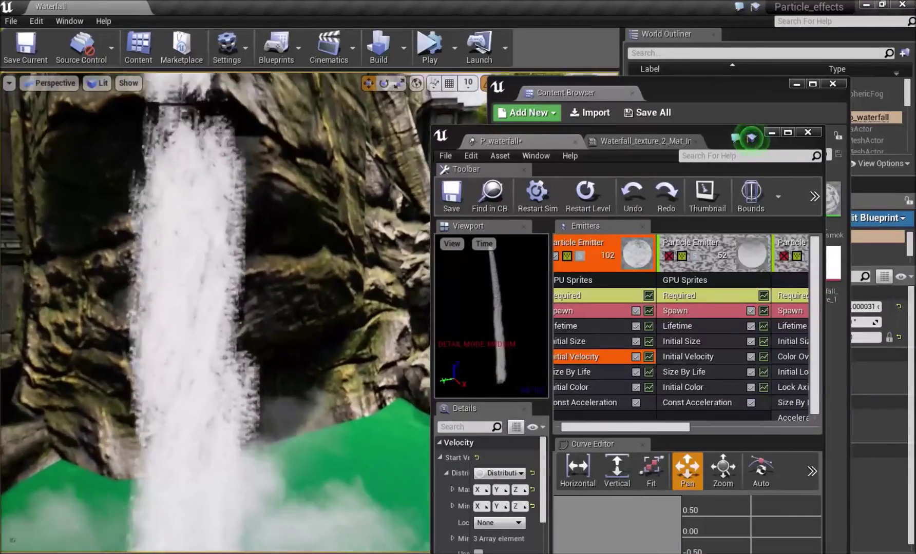
{"action": "right_click_drag", "start_coordinate": [152, 197], "coordinate": [170, 175]}
{"action": "mouse_move", "coordinate": [227, 273]}
{"action": "right_mouse_down"}
{"action": "mouse_move", "coordinate": [165, 206]}
{"action": "mouse_move", "coordinate": [228, 273]}
{"action": "right_mouse_up"}
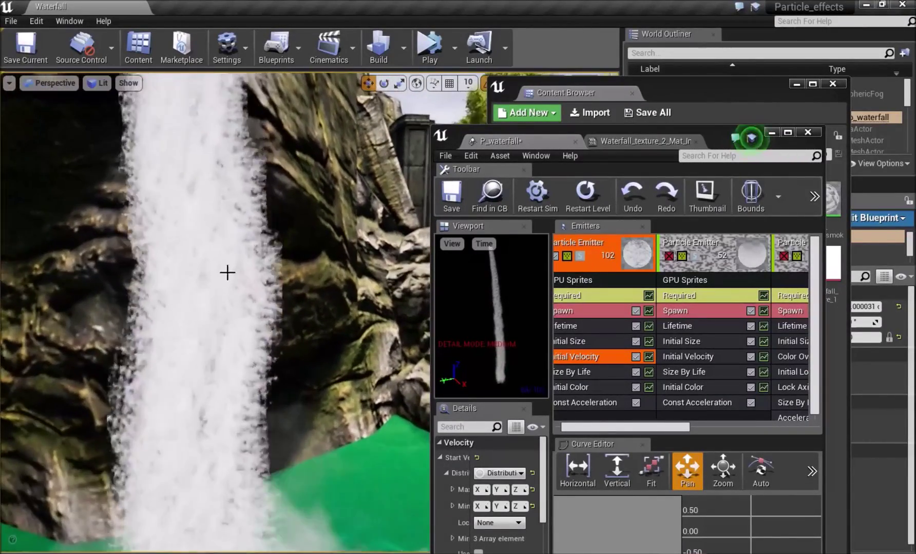
{"action": "right_click_drag", "start_coordinate": [147, 460], "coordinate": [169, 395]}
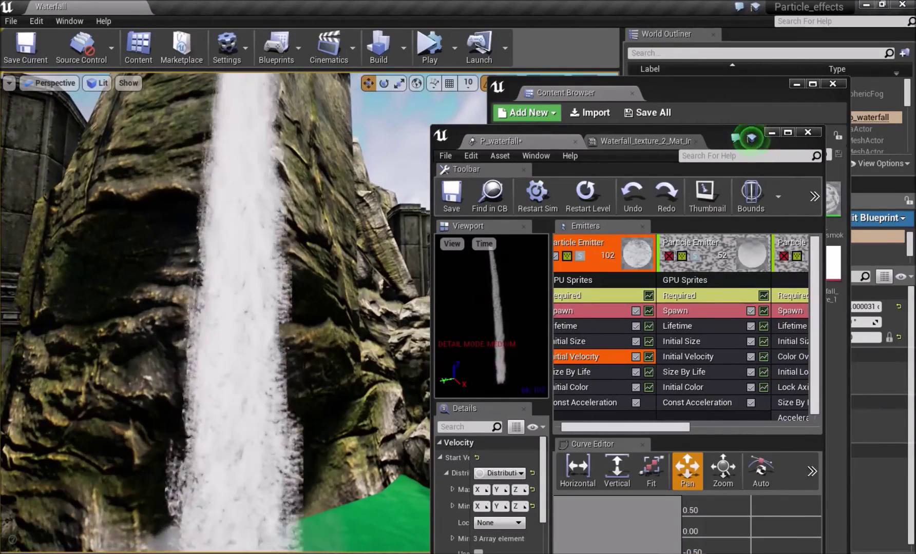
{"action": "right_click_drag", "start_coordinate": [257, 344], "coordinate": [278, 325]}
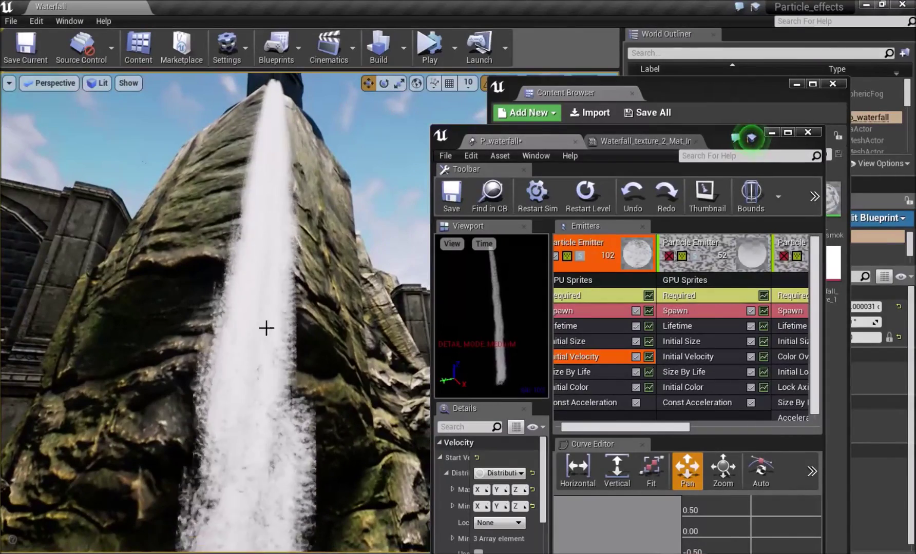
{"action": "double_click", "coordinate": [713, 134]}
Step: Show the first emitter's Size By Life module and examine its curve points against the stream in the preview
{"action": "left_click", "coordinate": [316, 236]}
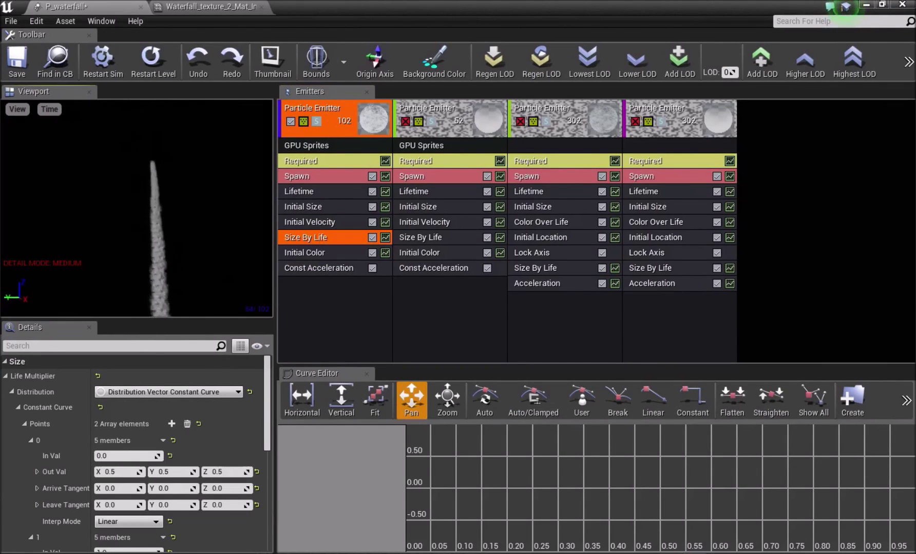
{"action": "left_click_drag", "start_coordinate": [160, 203], "coordinate": [139, 196]}
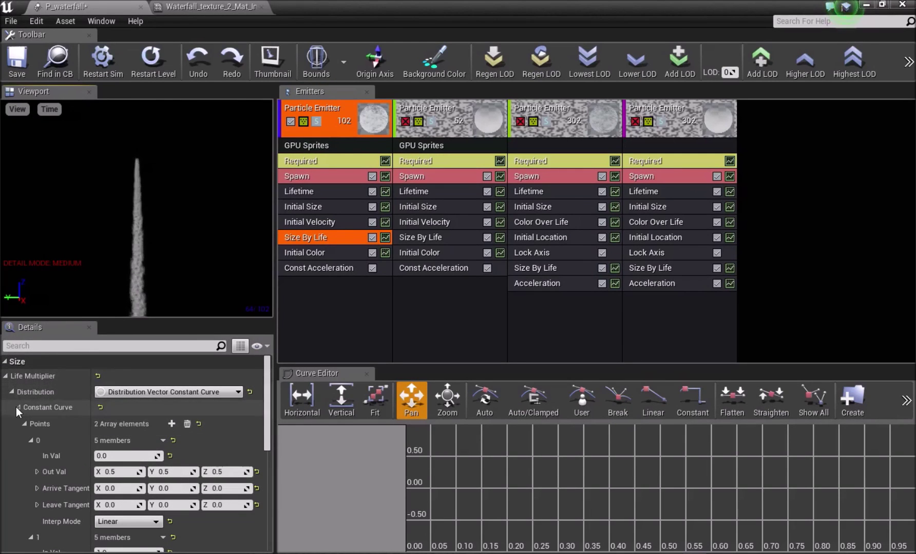
{"action": "scroll", "coordinate": [16, 407], "scroll_direction": "down", "scroll_amount": 3}
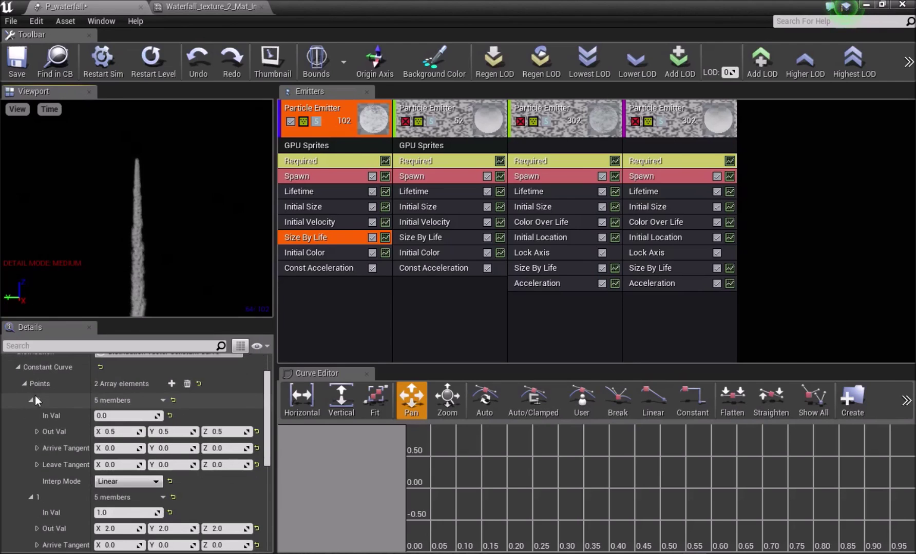
{"action": "scroll", "coordinate": [53, 477], "scroll_direction": "down", "scroll_amount": 2}
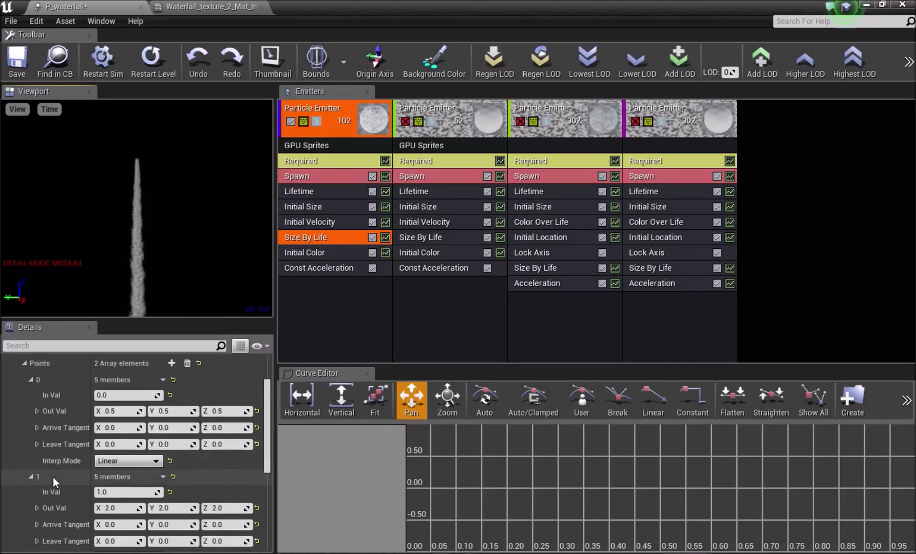
{"action": "right_click", "coordinate": [326, 292]}
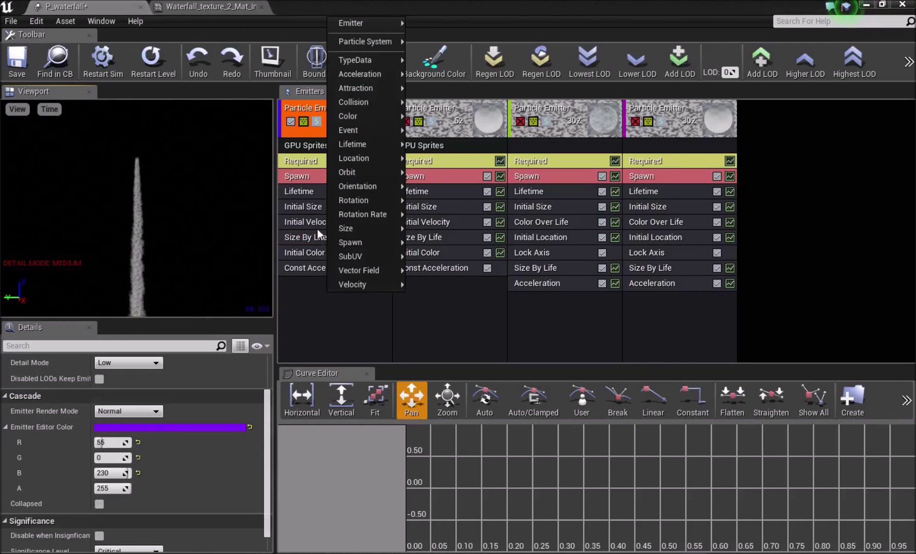
{"action": "left_click", "coordinate": [304, 260]}
{"action": "right_click", "coordinate": [323, 294]}
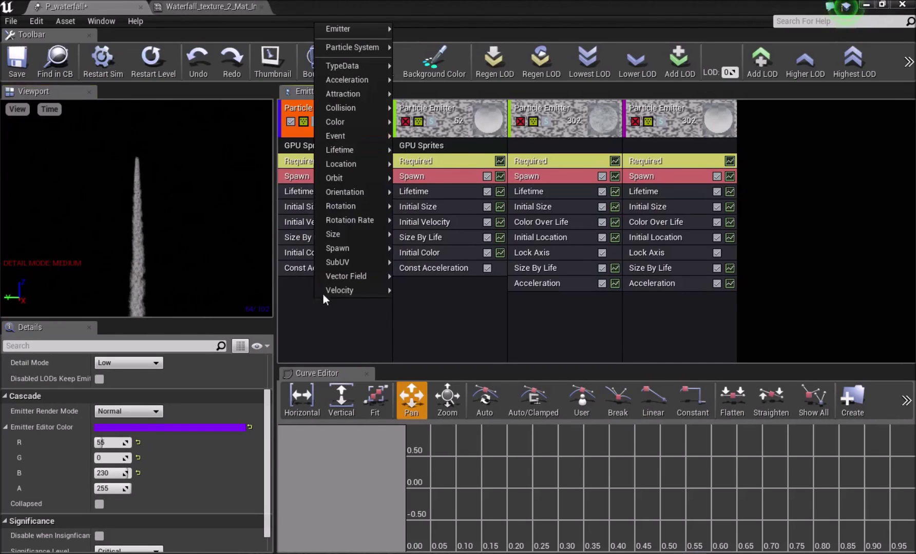
{"action": "left_click", "coordinate": [319, 352]}
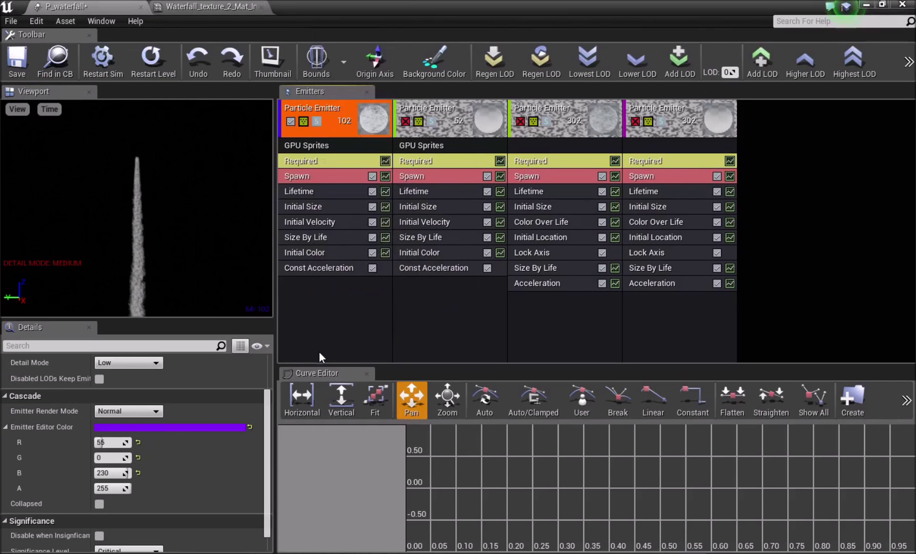
Step: Compare the start and end Out Val multipliers in the first emitter's Size By Life curve
{"action": "left_click", "coordinate": [332, 238]}
{"action": "scroll", "coordinate": [140, 400], "scroll_direction": "down", "scroll_amount": 2}
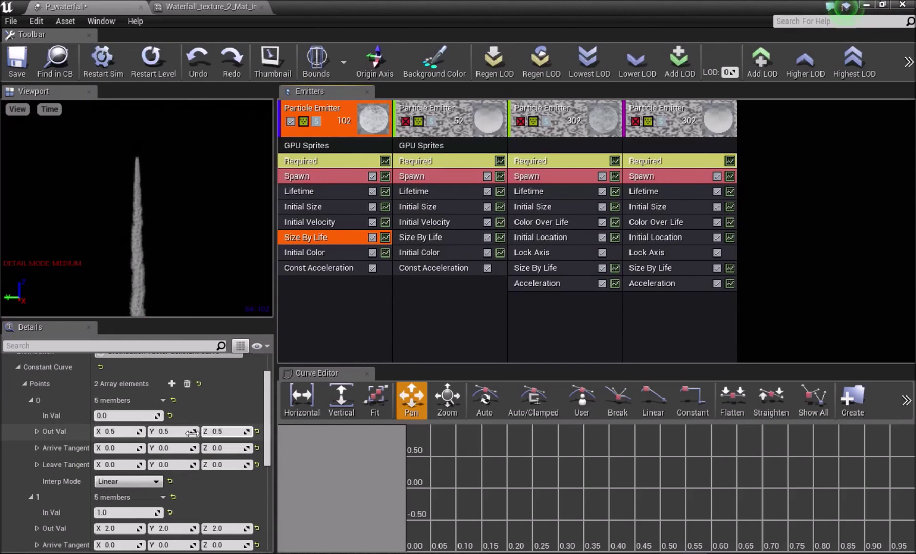
{"action": "scroll", "coordinate": [139, 439], "scroll_direction": "down", "scroll_amount": 2}
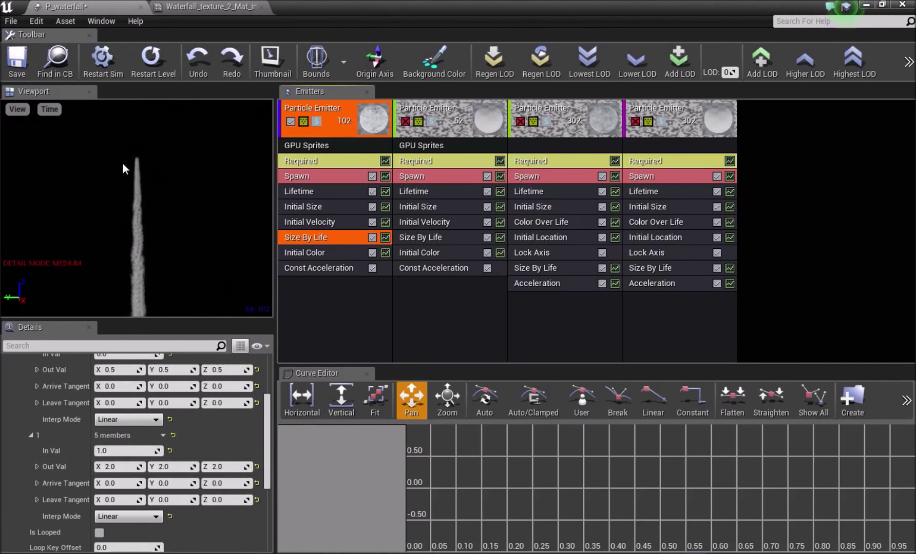
Step: Review the first emitter's Initial Color and Const Acceleration settings and examine the stream's falling arc from several angles in the preview
{"action": "left_click", "coordinate": [317, 252]}
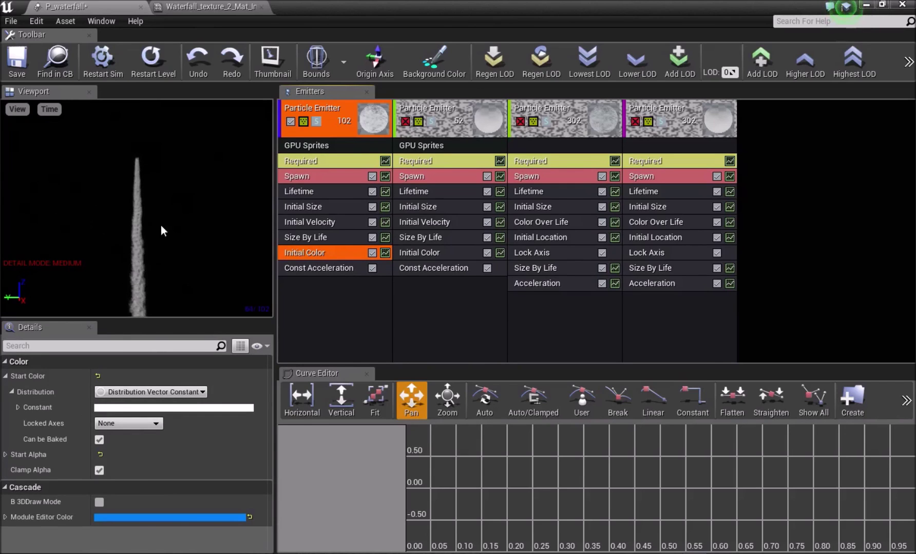
{"action": "left_click", "coordinate": [329, 270]}
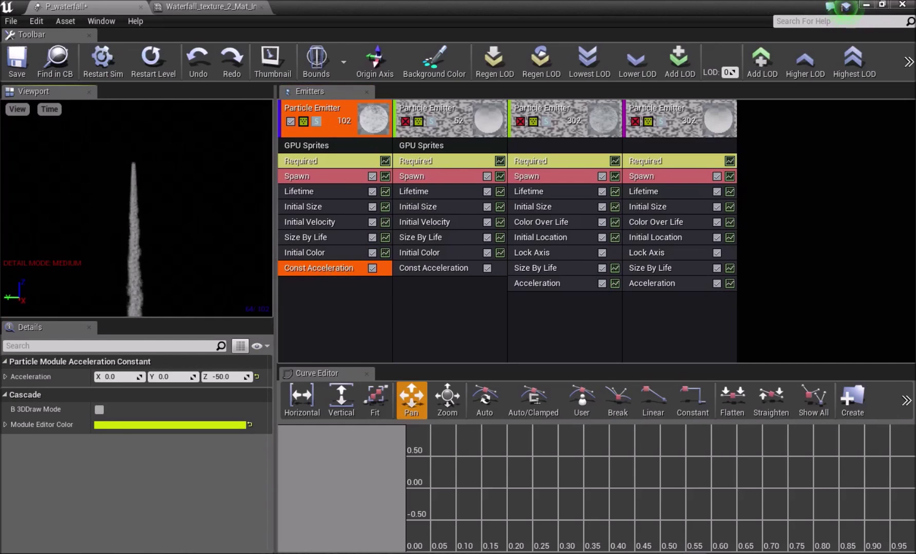
{"action": "left_click_drag", "start_coordinate": [169, 208], "coordinate": [102, 205]}
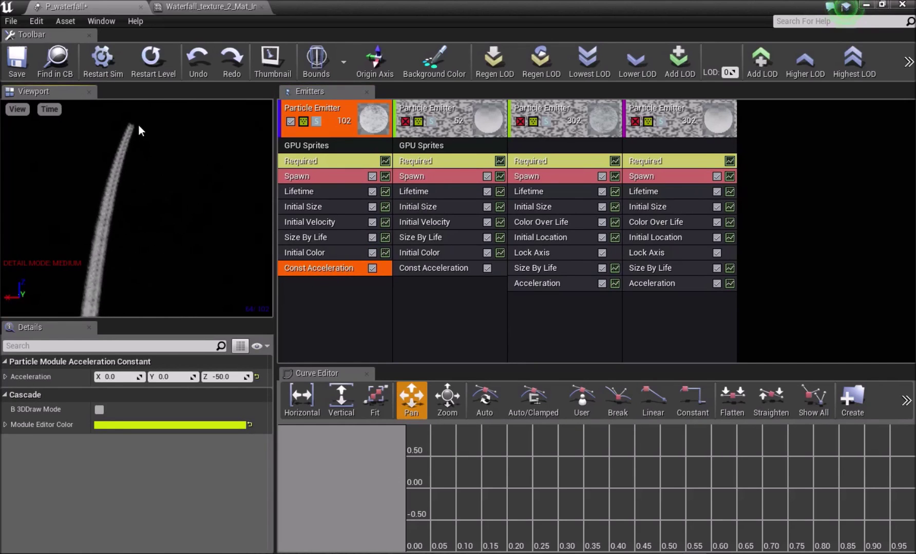
{"action": "left_click_drag", "start_coordinate": [139, 126], "coordinate": [139, 132]}
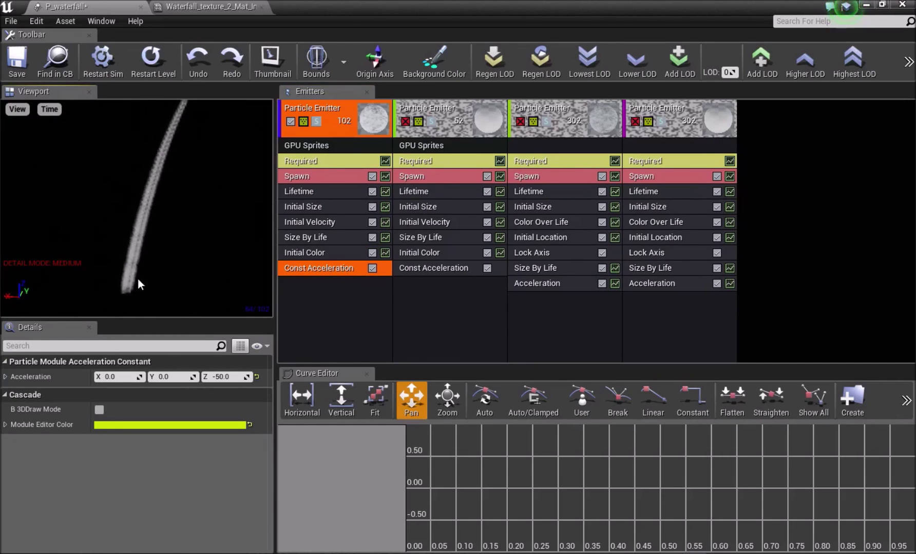
{"action": "left_click_drag", "start_coordinate": [136, 246], "coordinate": [203, 246]}
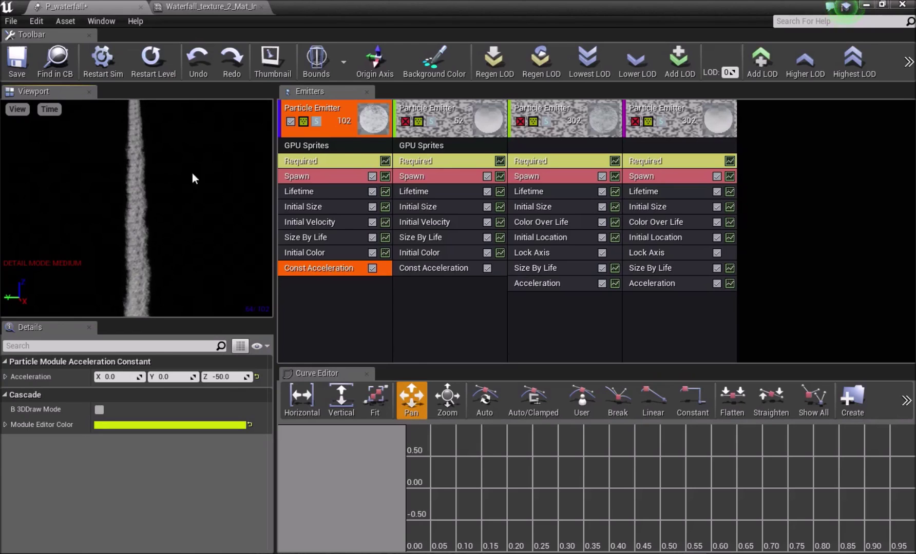
{"action": "right_click", "coordinate": [341, 125]}
{"action": "mouse_move", "coordinate": [353, 123]}
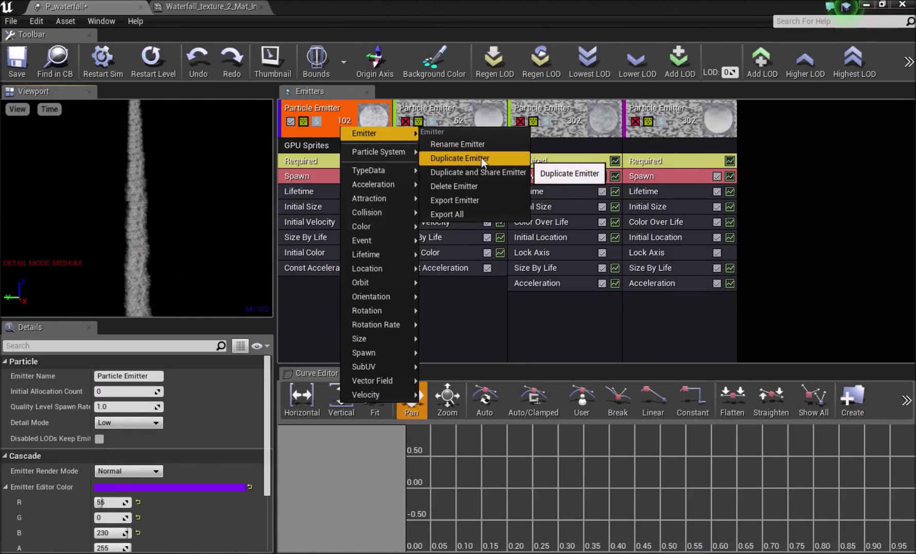
{"action": "left_click", "coordinate": [460, 158]}
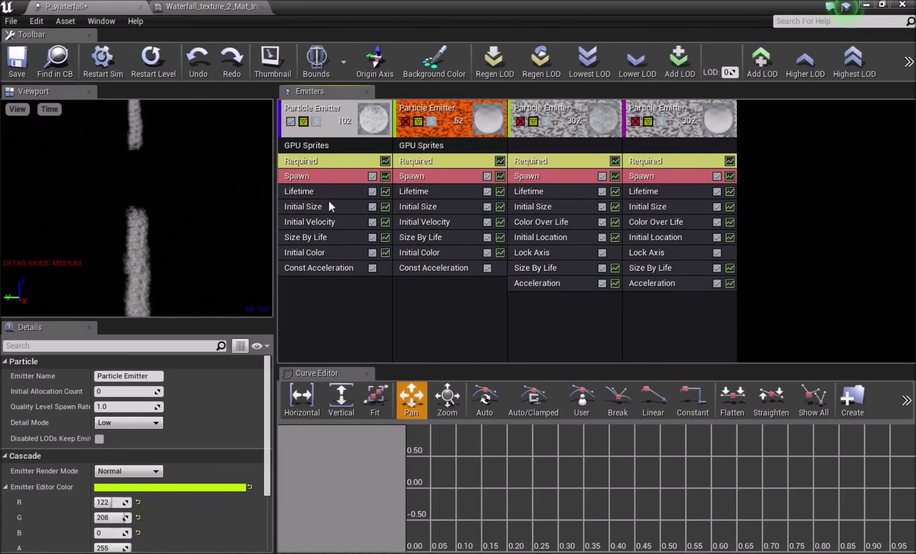
Step: Disable the first emitter and enable the second one so only its particle stream plays in the preview
{"action": "left_click", "coordinate": [290, 122]}
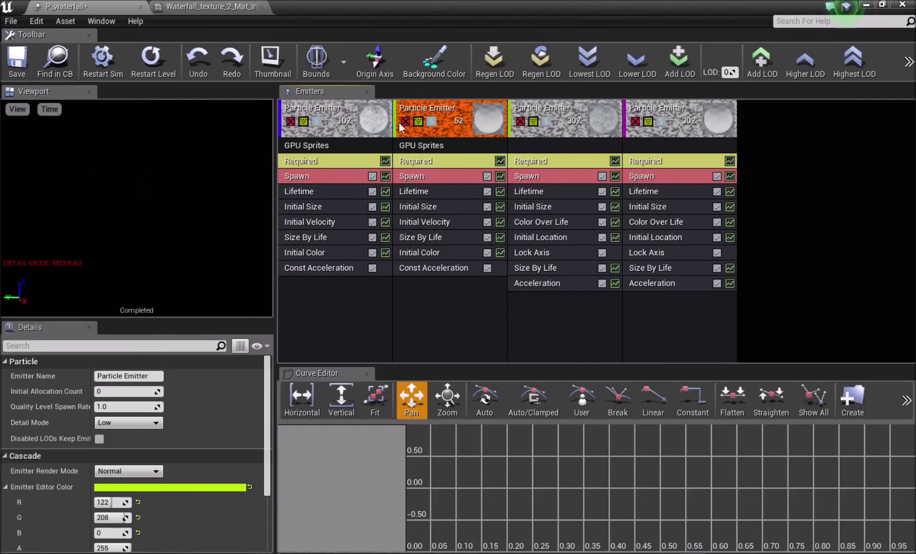
{"action": "left_click", "coordinate": [405, 121]}
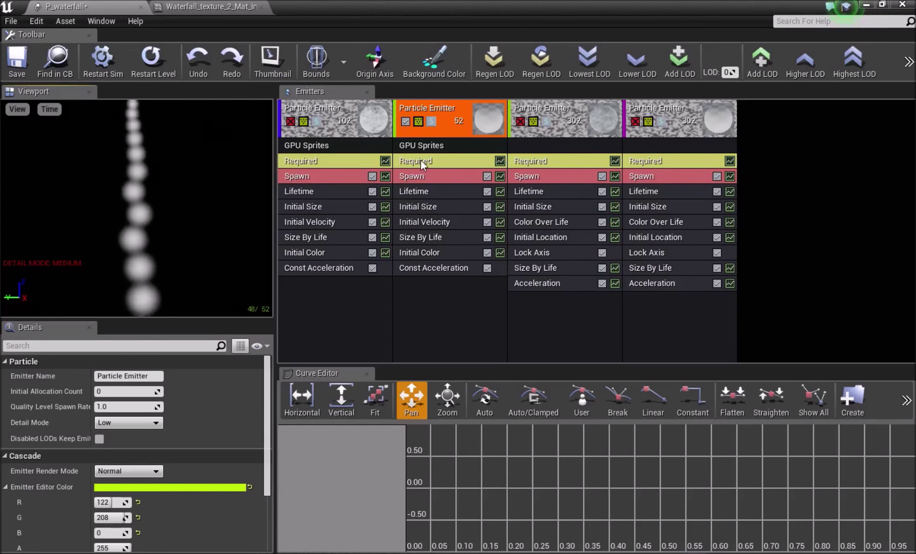
Step: Show the second emitter's Required module and examine the Density and Emissive parameters of its M_smokewater_Inst material instance
{"action": "left_click", "coordinate": [444, 158]}
{"action": "left_click_drag", "start_coordinate": [410, 6], "coordinate": [372, 43]}
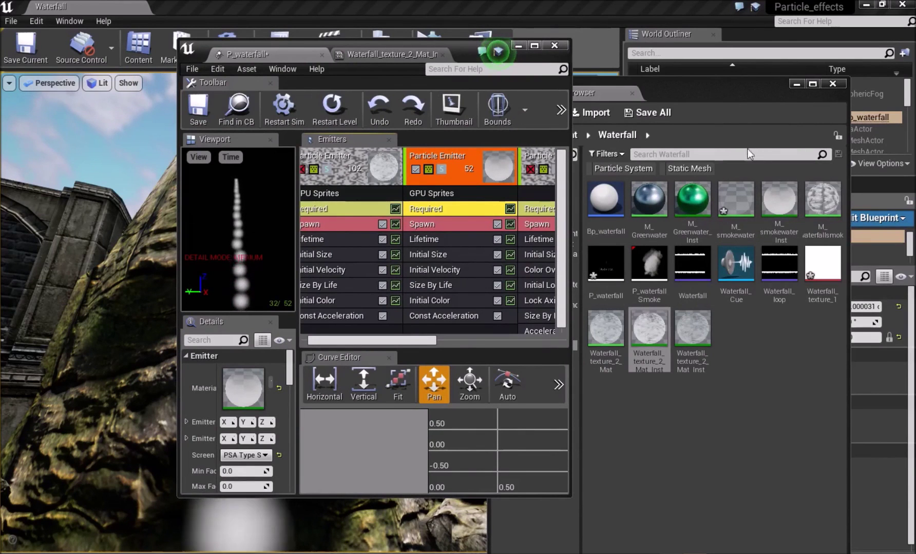
{"action": "left_click", "coordinate": [785, 197]}
{"action": "double_click", "coordinate": [784, 197]}
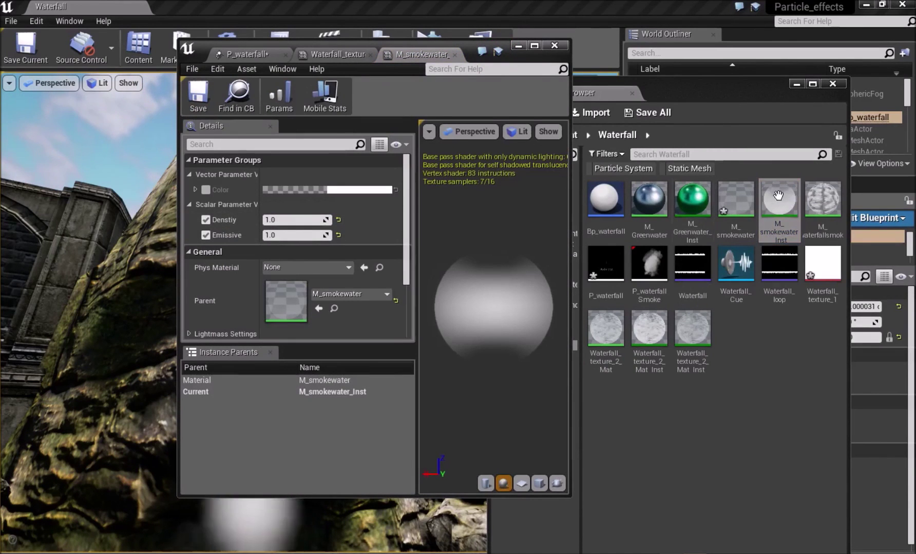
{"action": "left_click", "coordinate": [205, 220]}
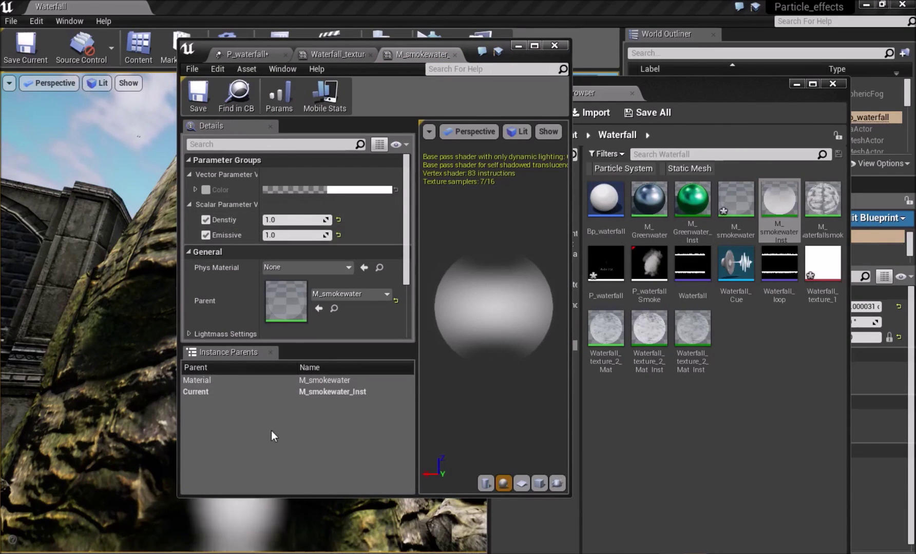
{"action": "left_click", "coordinate": [535, 45]}
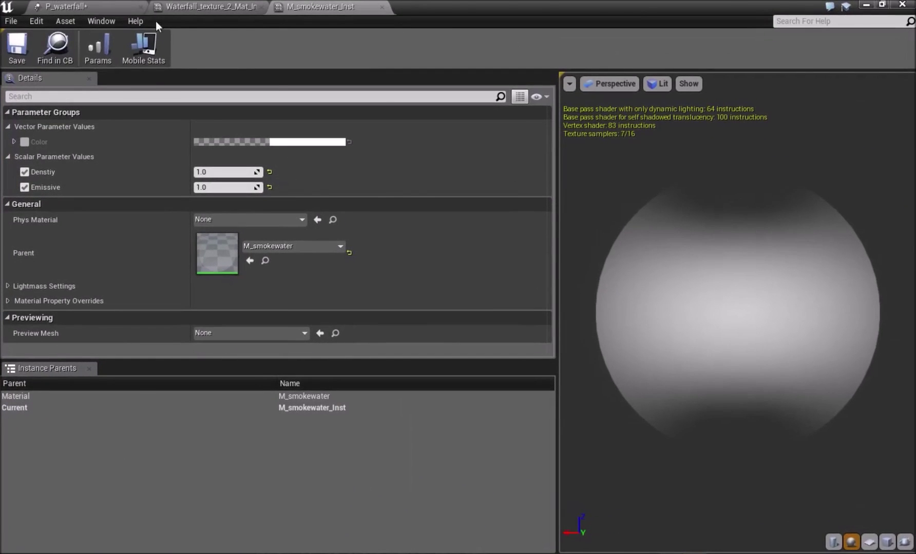
{"action": "left_click", "coordinate": [67, 4]}
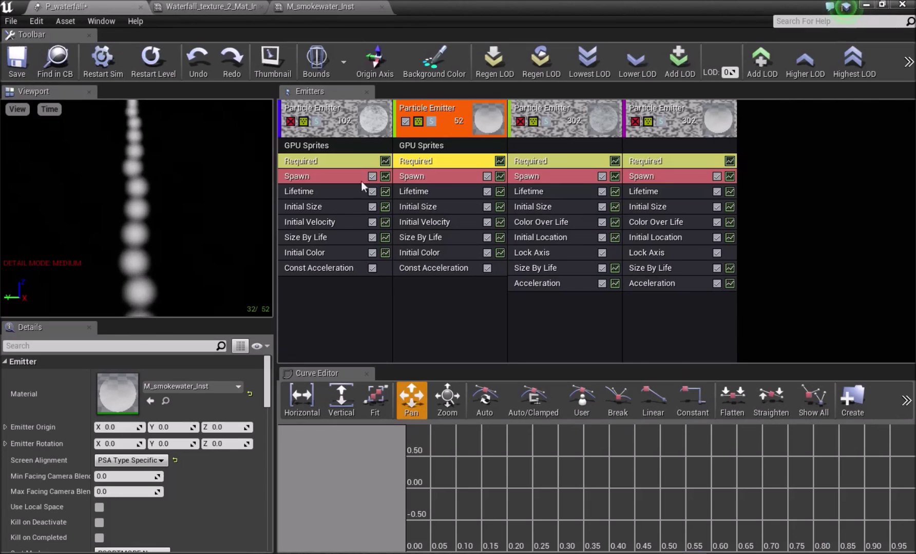
Step: Review the second emitter's modules from Spawn through Const Acceleration, comparing its Lifetime with the first emitter's
{"action": "left_click", "coordinate": [421, 178]}
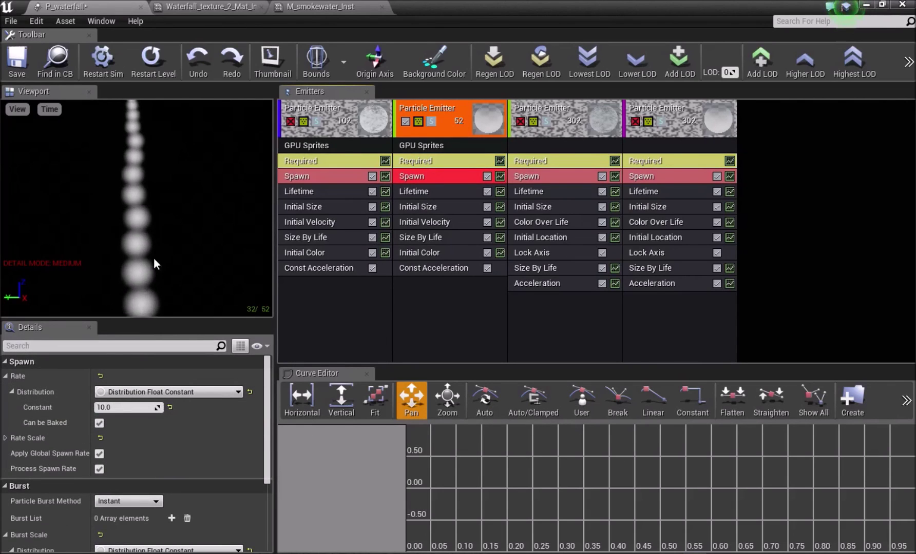
{"action": "left_click", "coordinate": [426, 192]}
{"action": "left_click", "coordinate": [320, 192]}
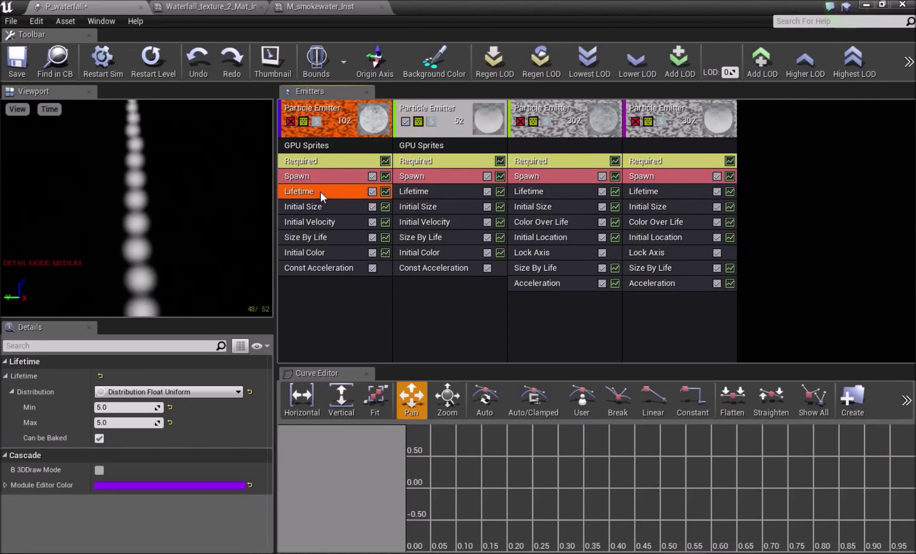
{"action": "left_click", "coordinate": [421, 206]}
{"action": "left_click", "coordinate": [423, 221]}
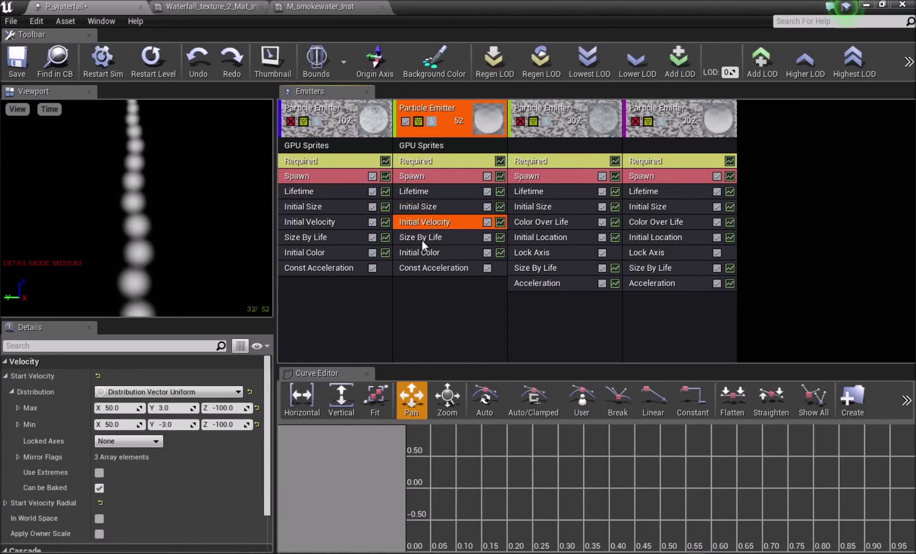
{"action": "left_click", "coordinate": [422, 240]}
{"action": "left_click", "coordinate": [422, 251]}
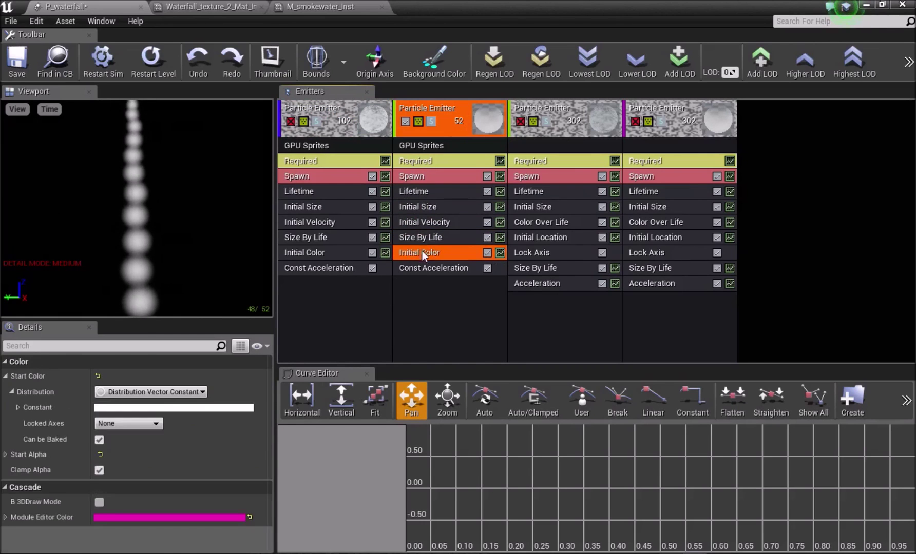
{"action": "left_click", "coordinate": [421, 266]}
{"action": "left_click", "coordinate": [417, 251]}
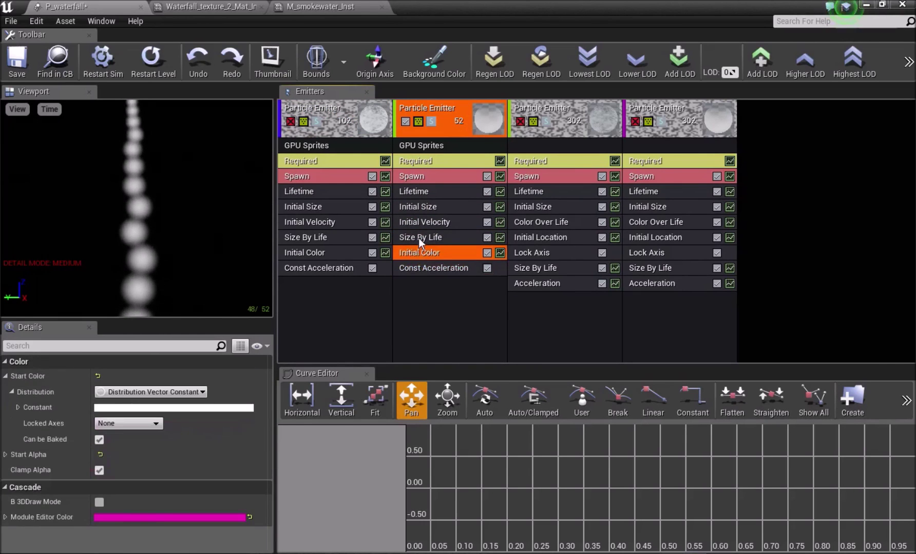
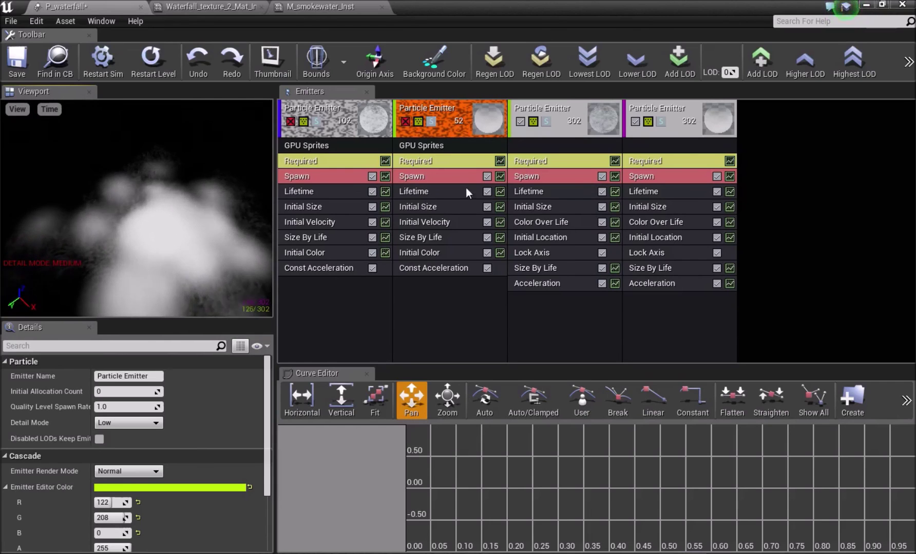
Step: Show the curve points of the fourth emitter's Size By Life module
{"action": "left_click", "coordinate": [646, 267]}
{"action": "scroll", "coordinate": [210, 412], "scroll_direction": "down", "scroll_amount": 2}
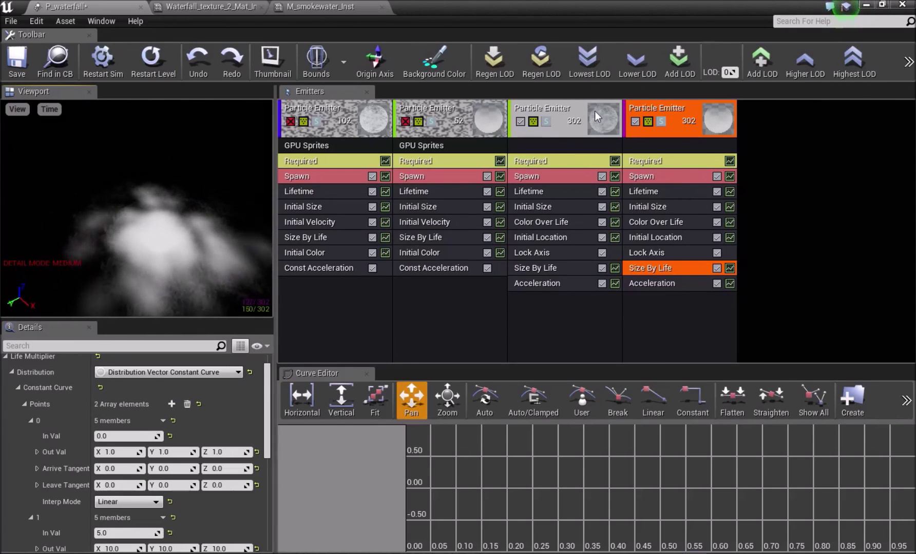
Step: Compare the Emissive and Opacity parameters of Waterfall_texture_2_Mat_Inst_Inst and Waterfall_texture_2_Mat_Inst, and return to the P_waterfall particle system
{"action": "left_click_drag", "start_coordinate": [571, 4], "coordinate": [263, 77]}
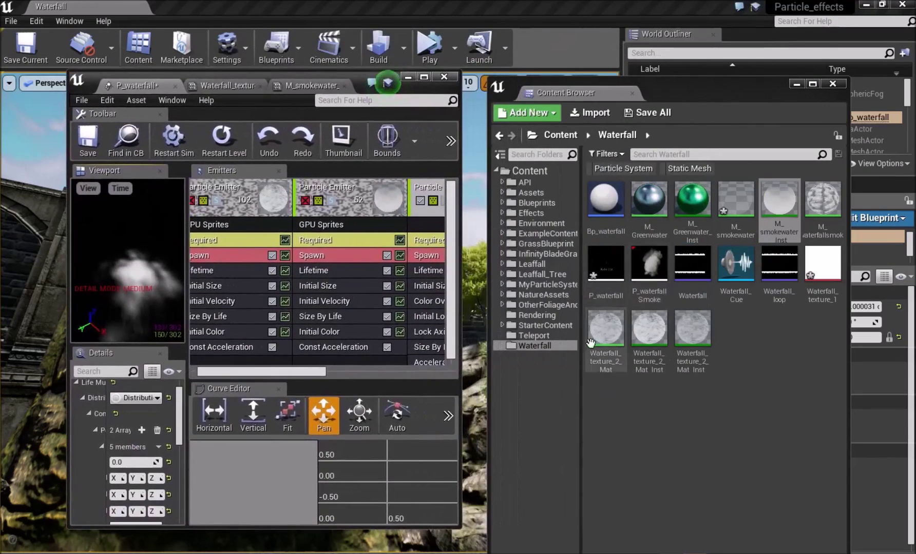
{"action": "double_click", "coordinate": [693, 329]}
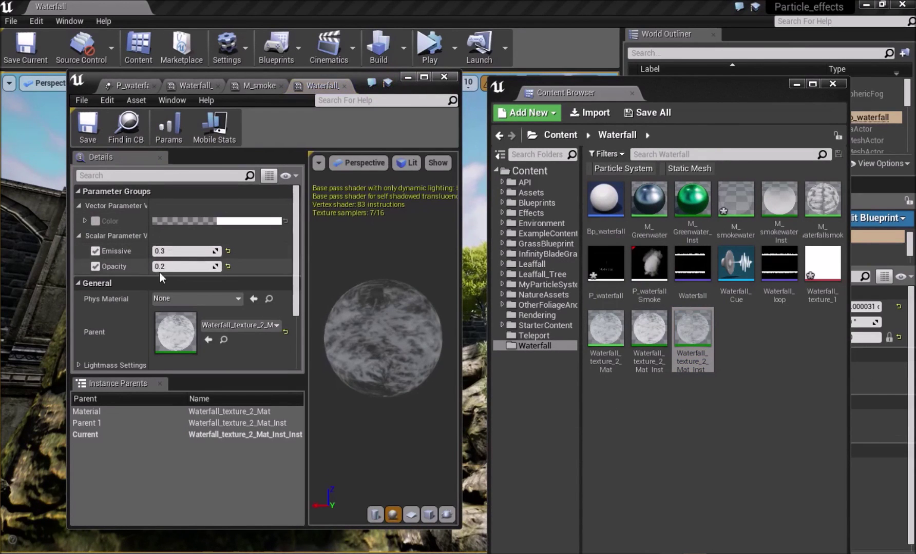
{"action": "double_click", "coordinate": [636, 337]}
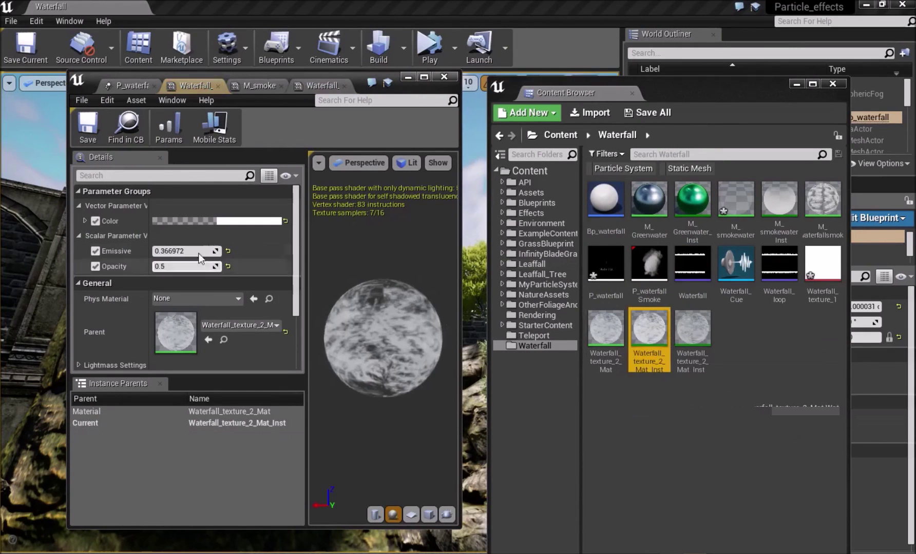
{"action": "left_click", "coordinate": [117, 87]}
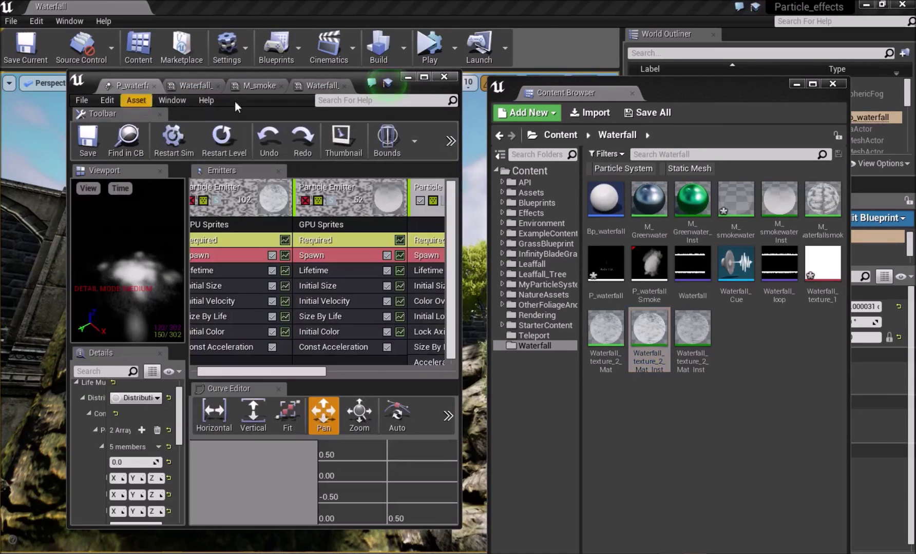
{"action": "left_click", "coordinate": [425, 77]}
Step: Review the third emitter's Required material, Spawn rate, Lifetime range and Initial Size settings
{"action": "left_click", "coordinate": [537, 165]}
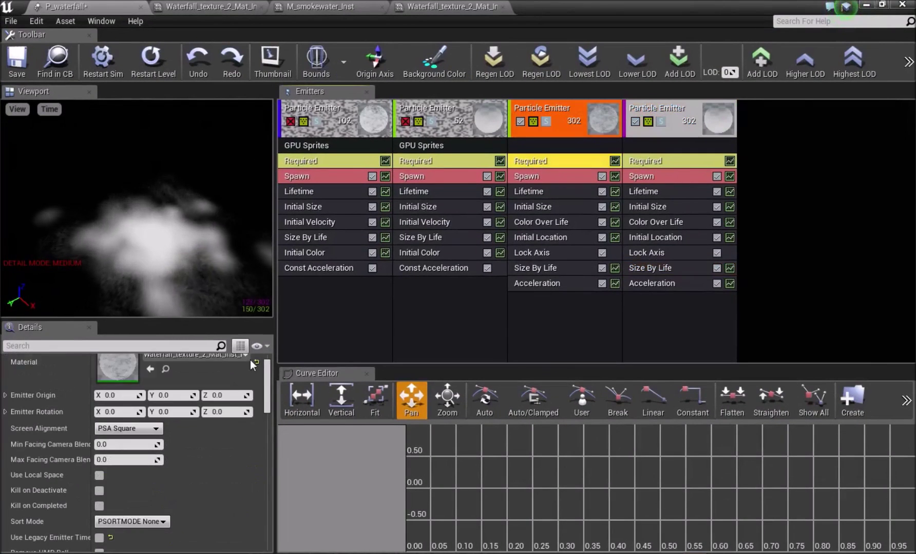
{"action": "scroll", "coordinate": [205, 367], "scroll_direction": "up", "scroll_amount": 2}
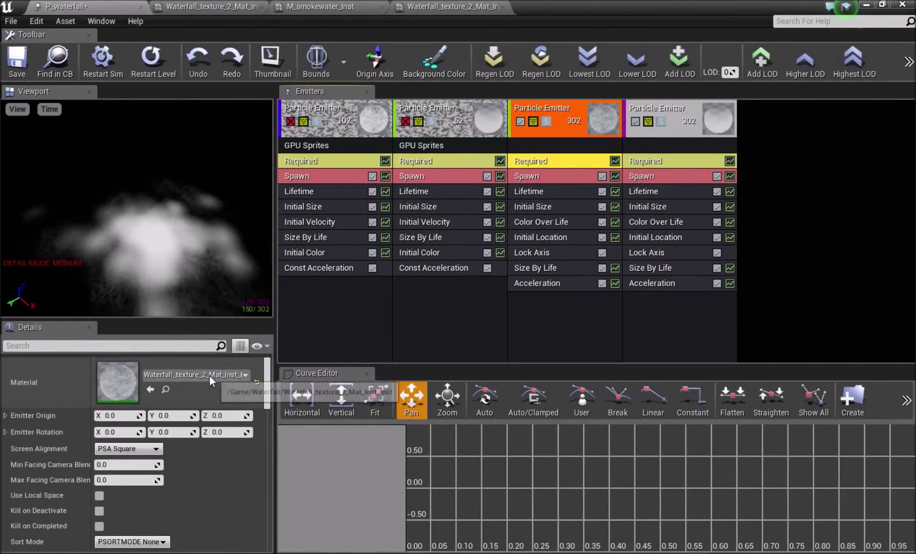
{"action": "left_click", "coordinate": [522, 177]}
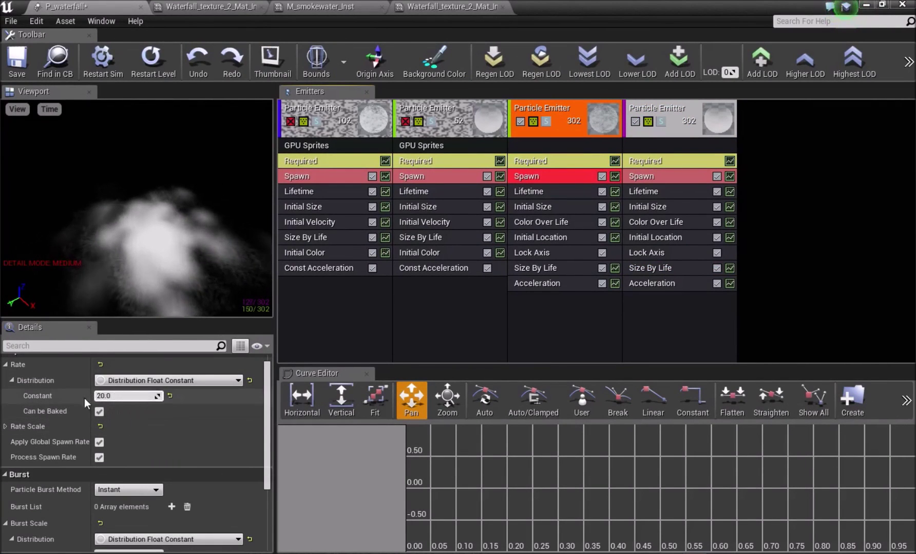
{"action": "left_click", "coordinate": [528, 189]}
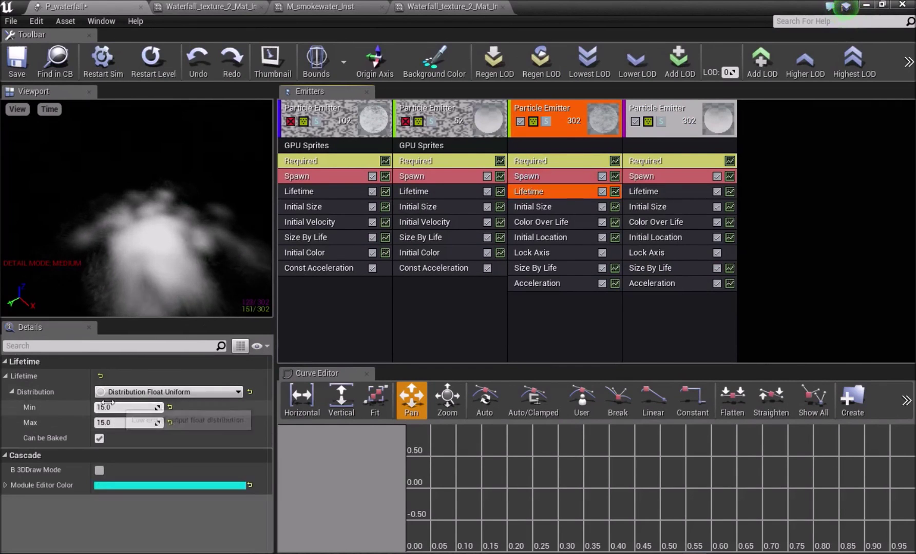
{"action": "left_click", "coordinate": [542, 208]}
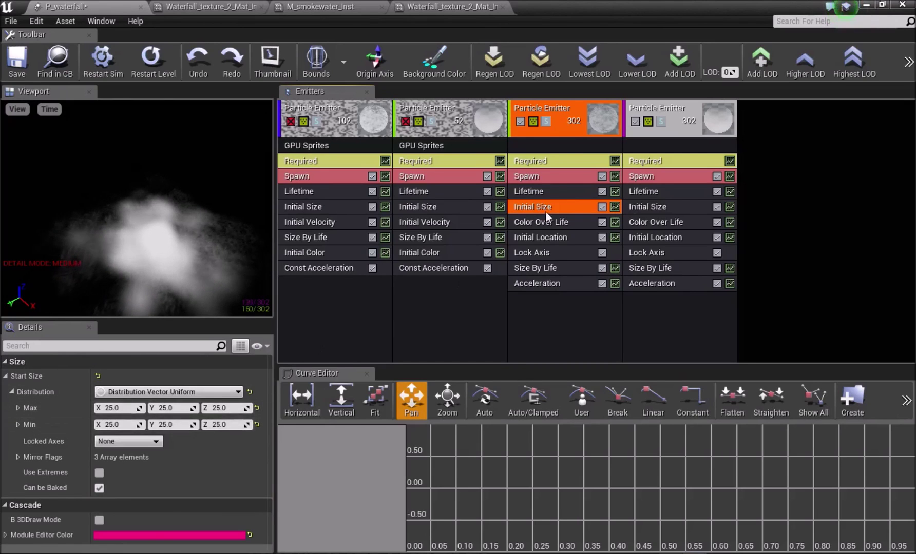
Step: Examine both Alpha Over Life curve points in the third emitter's Color Over Life module against the smoke preview
{"action": "left_click", "coordinate": [534, 222]}
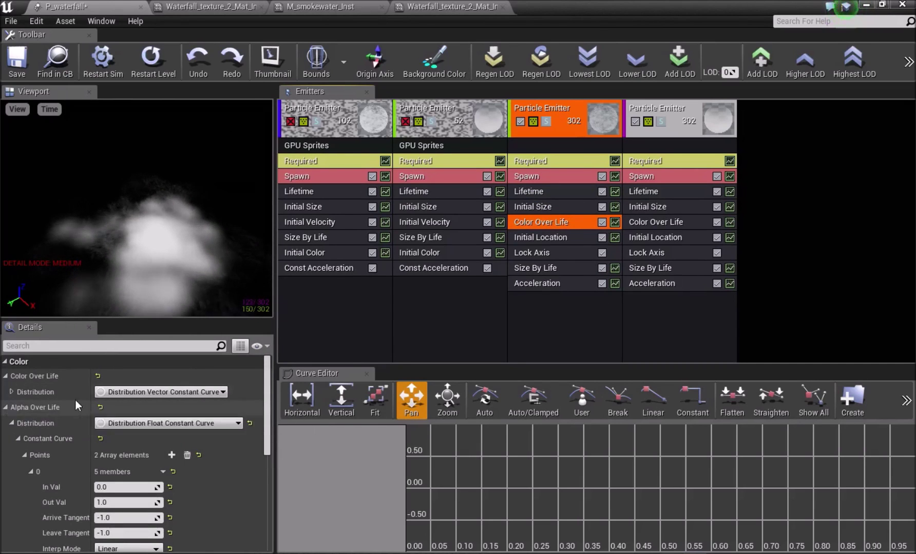
{"action": "scroll", "coordinate": [87, 394], "scroll_direction": "down", "scroll_amount": 2}
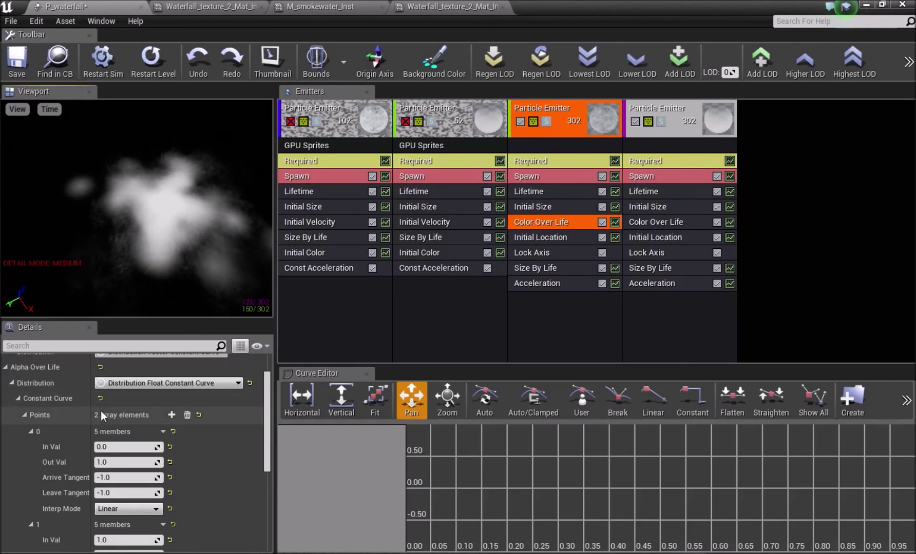
{"action": "scroll", "coordinate": [101, 411], "scroll_direction": "down", "scroll_amount": 1}
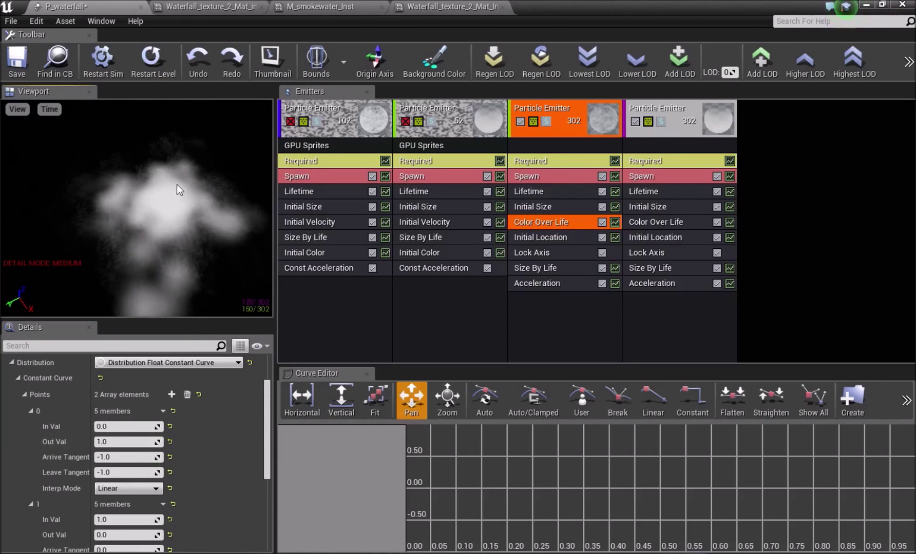
{"action": "scroll", "coordinate": [124, 424], "scroll_direction": "down", "scroll_amount": 2}
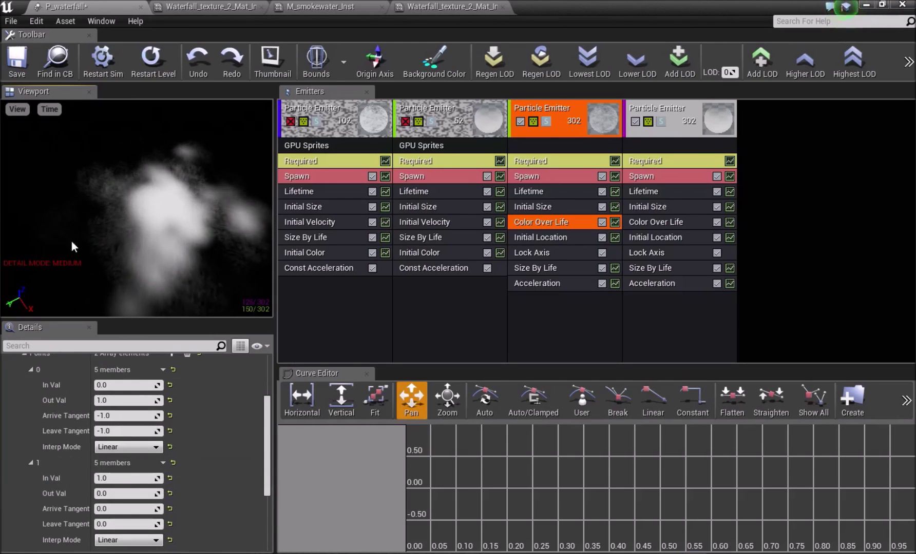
Step: Review the third emitter's Initial Location range and check where its smoke sits above the green water in the level
{"action": "left_click", "coordinate": [535, 237]}
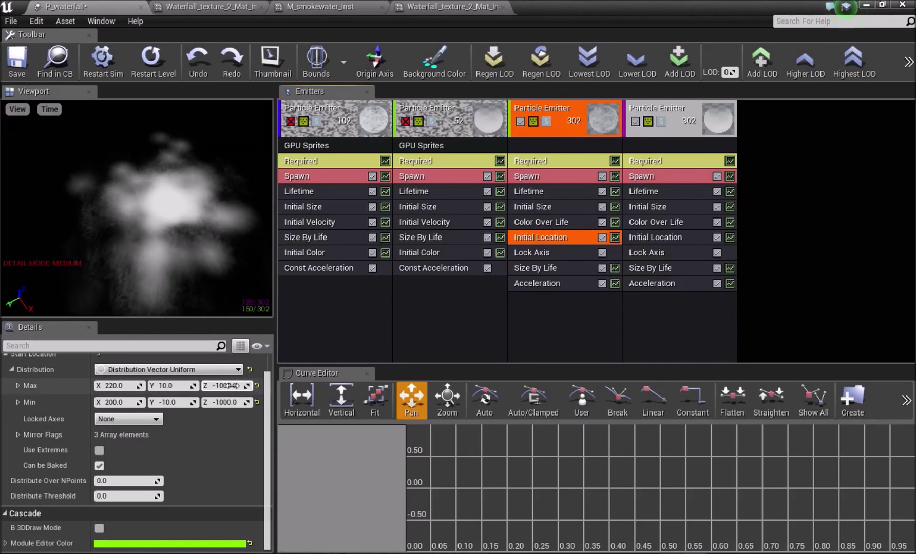
{"action": "left_click_drag", "start_coordinate": [618, 5], "coordinate": [667, 196]}
{"action": "right_click_drag", "start_coordinate": [308, 277], "coordinate": [308, 216]}
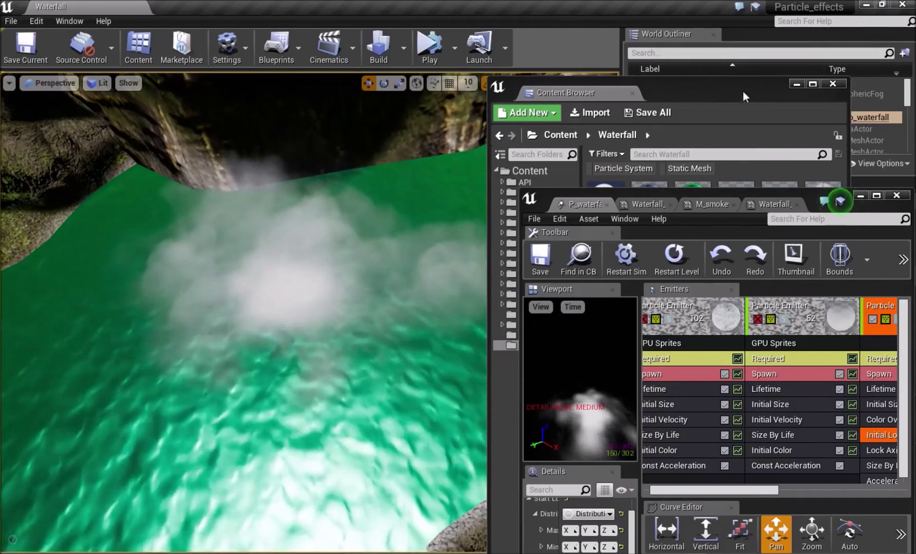
{"action": "left_click", "coordinate": [806, 203]}
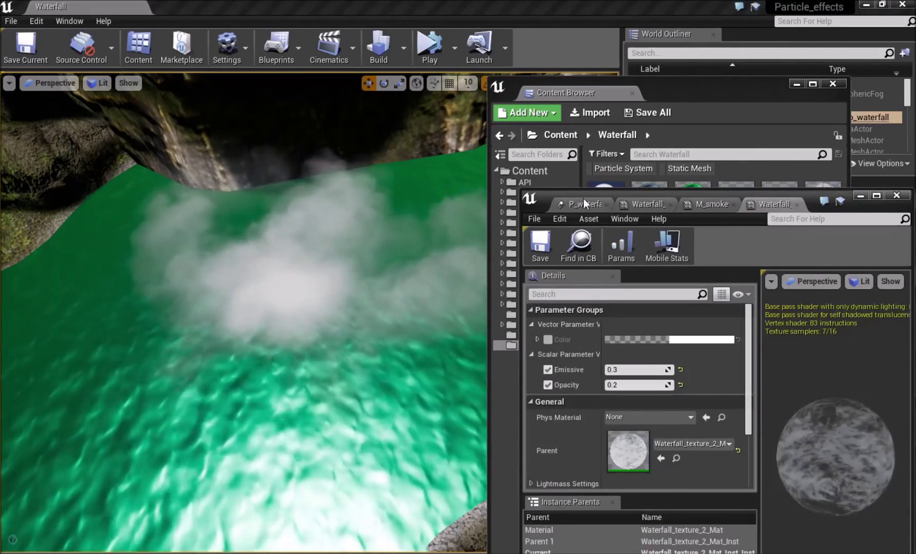
{"action": "left_click", "coordinate": [587, 204]}
{"action": "left_click", "coordinate": [878, 198]}
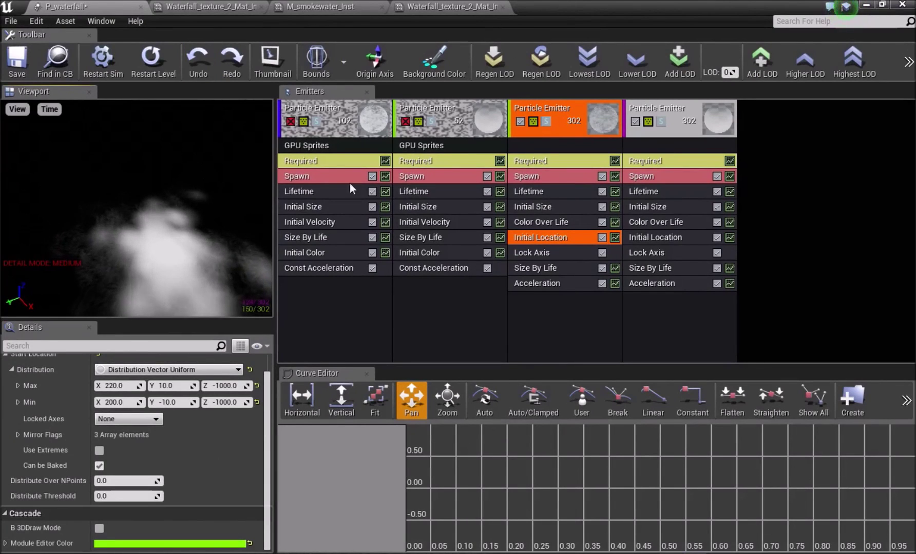
Step: Review the third emitter's Lock Axis flag, Size By Life curve points and Acceleration range
{"action": "left_click", "coordinate": [537, 256]}
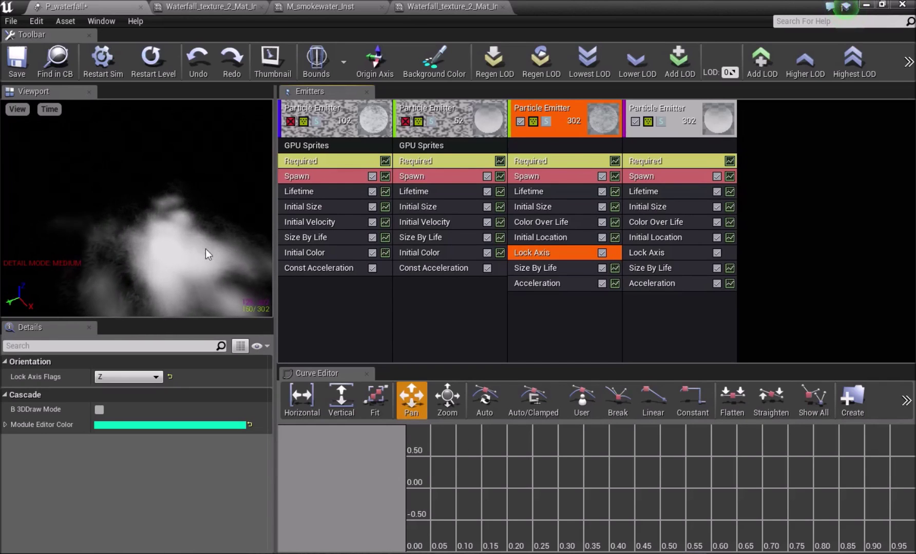
{"action": "left_click", "coordinate": [545, 268]}
{"action": "scroll", "coordinate": [132, 455], "scroll_direction": "down", "scroll_amount": 1}
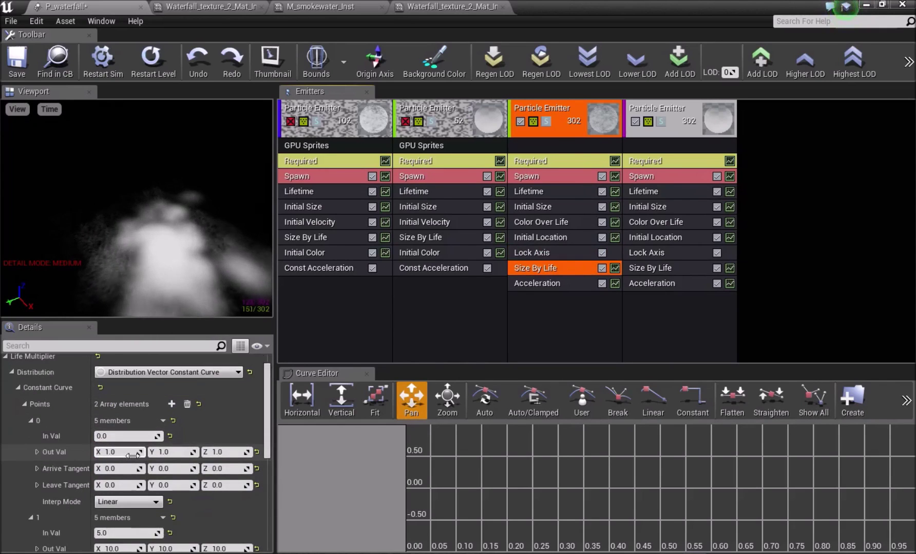
{"action": "scroll", "coordinate": [132, 455], "scroll_direction": "down", "scroll_amount": 2}
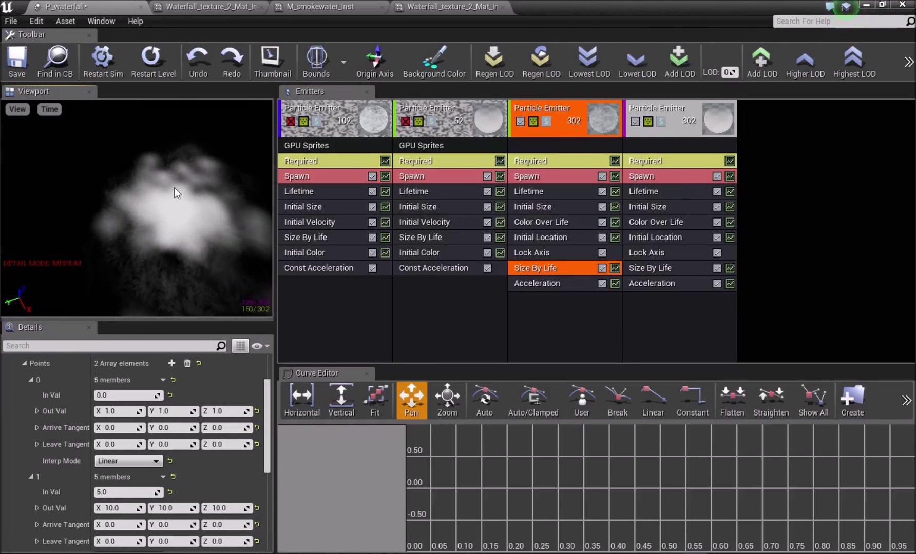
{"action": "left_click", "coordinate": [534, 285]}
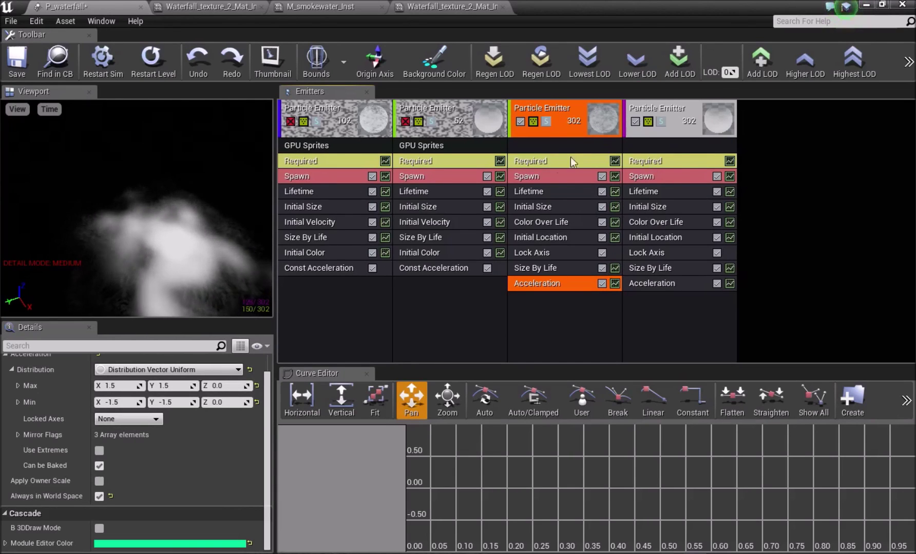
Step: Re-enable the first and second emitters and view the complete waterfall with its smoke in the level
{"action": "left_click", "coordinate": [406, 122]}
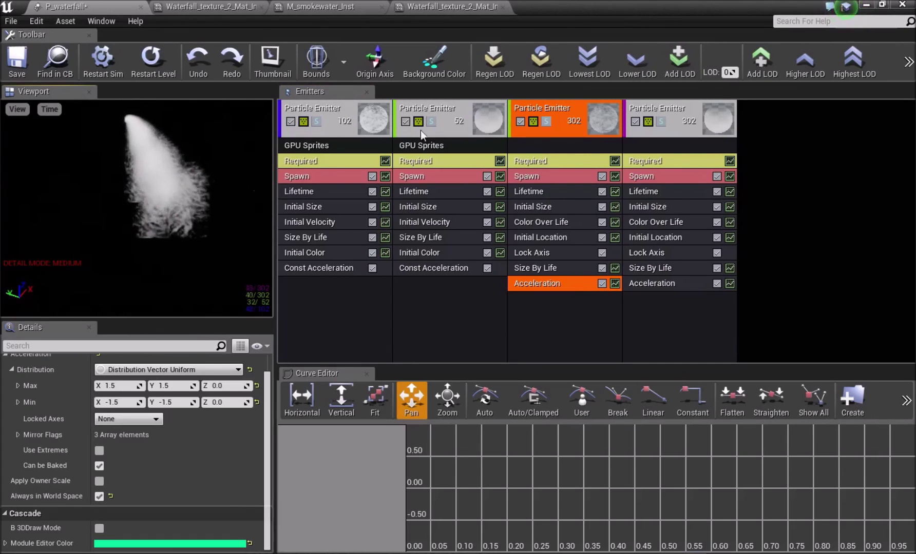
{"action": "left_click", "coordinate": [868, 4]}
{"action": "right_click_drag", "start_coordinate": [245, 352], "coordinate": [266, 372]}
{"action": "left_click", "coordinate": [750, 326]}
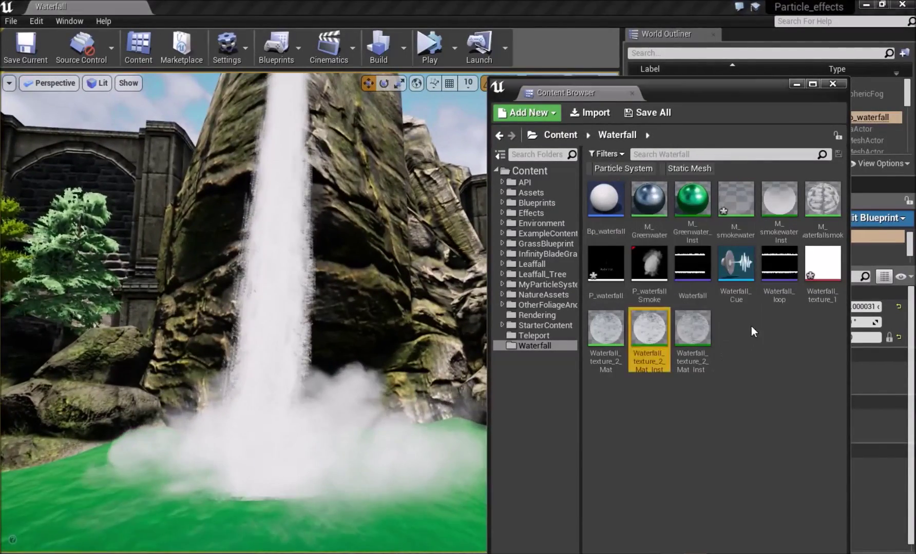
Step: Check the Blueprint Class creation option in the Waterfall folder and open Bp_waterfall to inspect its particle effects in 3D
{"action": "right_click", "coordinate": [750, 326]}
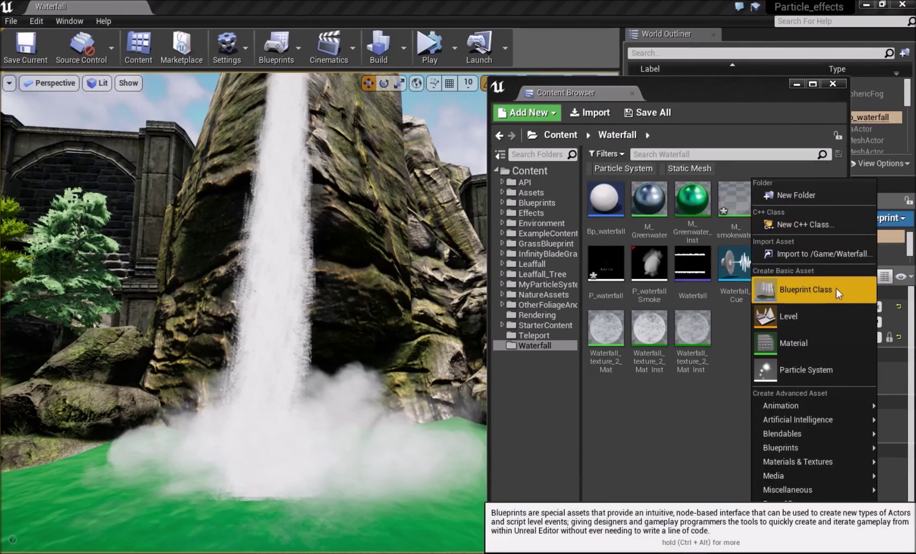
{"action": "double_click", "coordinate": [614, 215]}
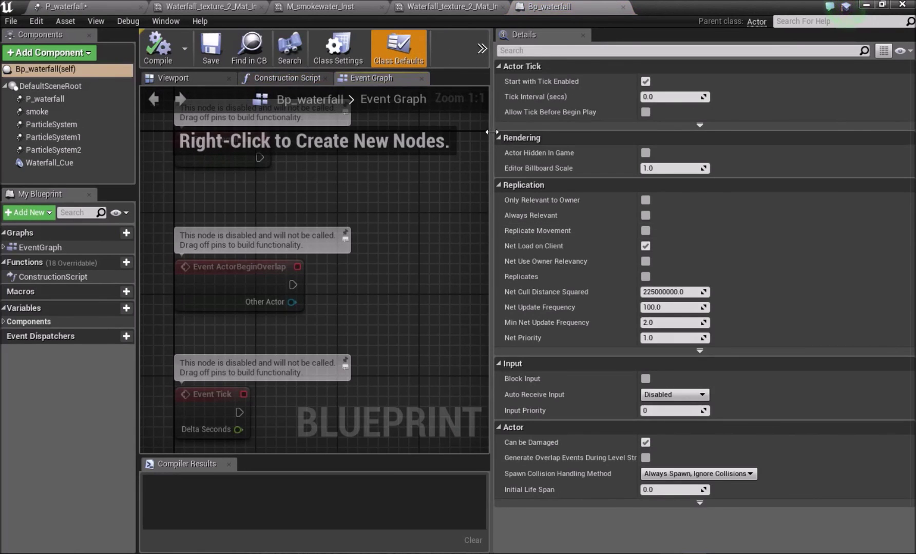
{"action": "left_click", "coordinate": [169, 80]}
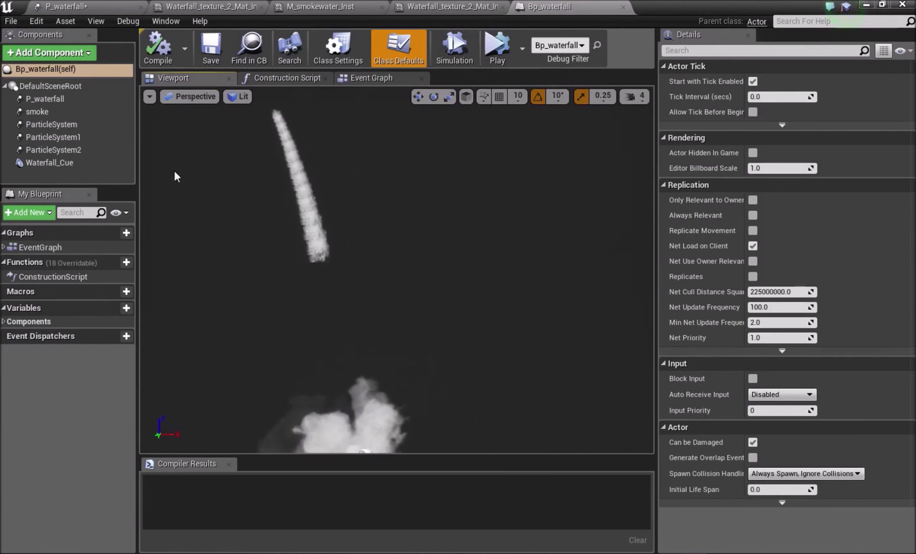
{"action": "right_click_drag", "start_coordinate": [393, 168], "coordinate": [431, 135]}
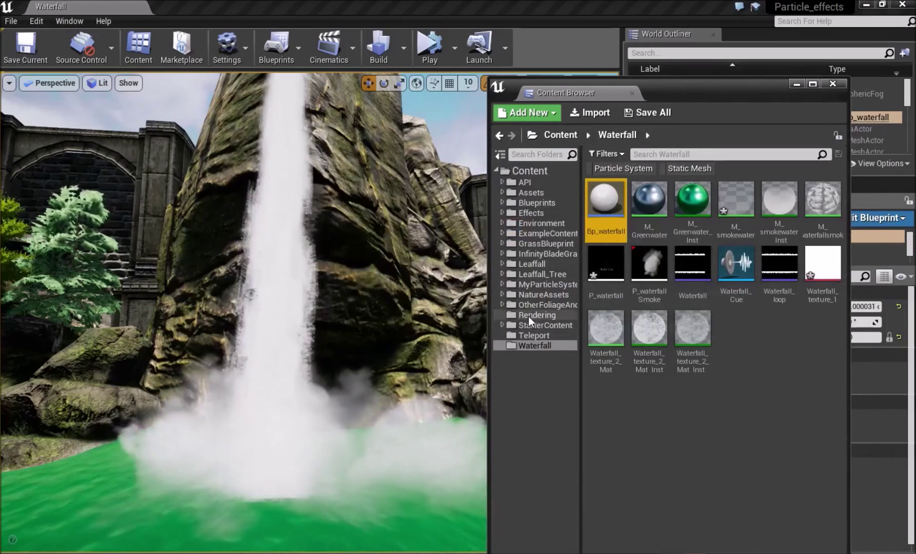
Step: Find the P_Steam_Lit particle system in the StarterContent Particles folder and look over its available asset actions
{"action": "left_click", "coordinate": [533, 325]}
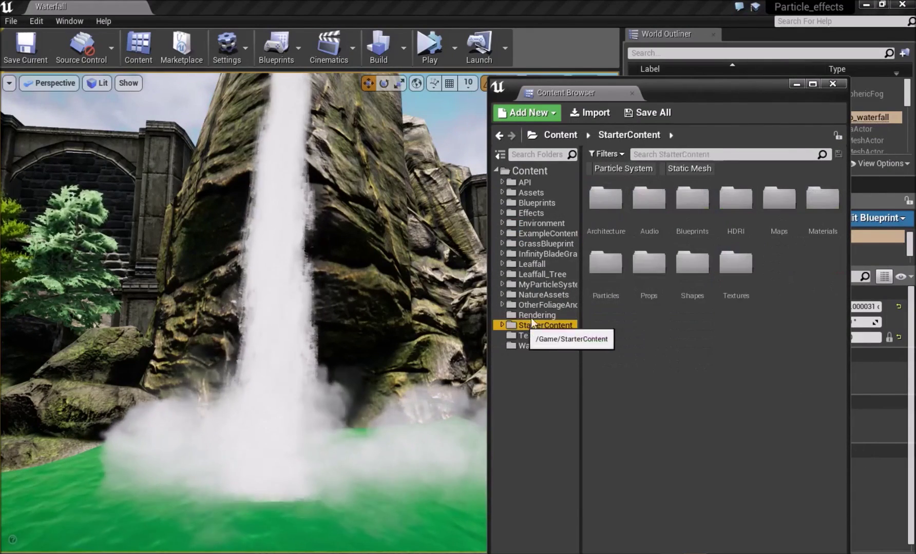
{"action": "double_click", "coordinate": [616, 272]}
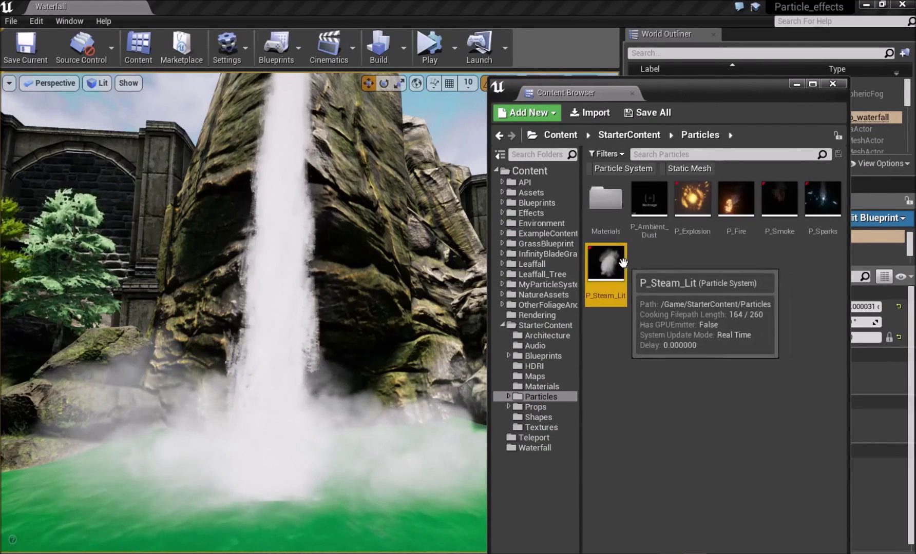
{"action": "right_click", "coordinate": [603, 247]}
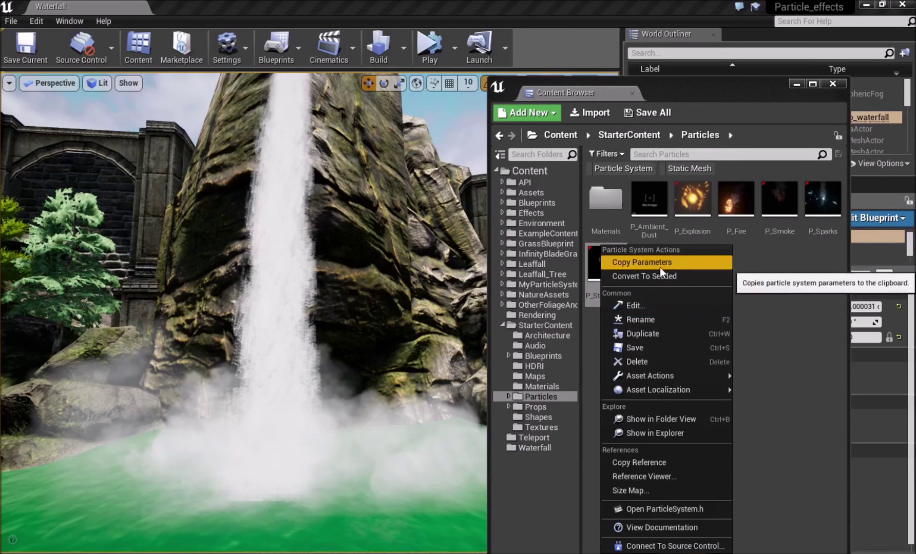
{"action": "left_click", "coordinate": [785, 266]}
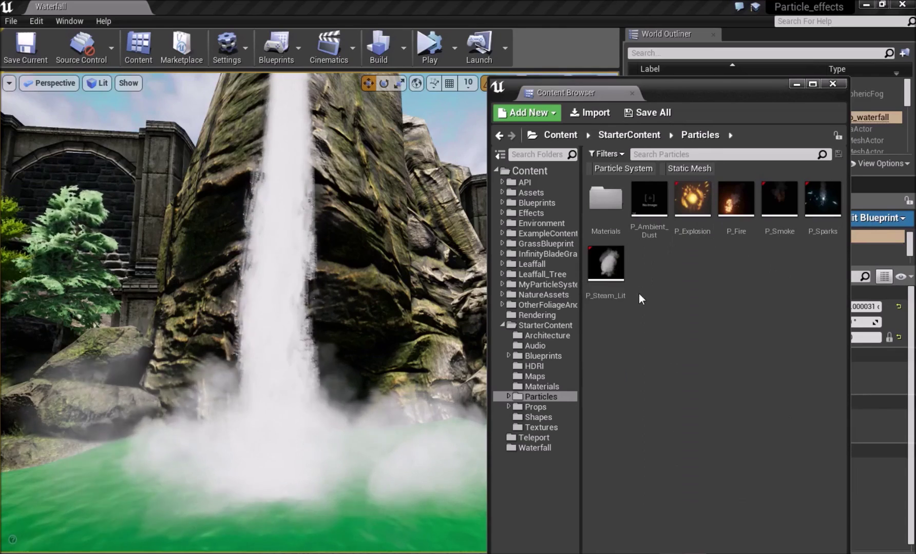
Step: Locate M_waterfallsmoke in the Waterfall folder and M_smoke_subUV among the StarterContent particle materials, and look over its asset actions
{"action": "left_click", "coordinate": [534, 447]}
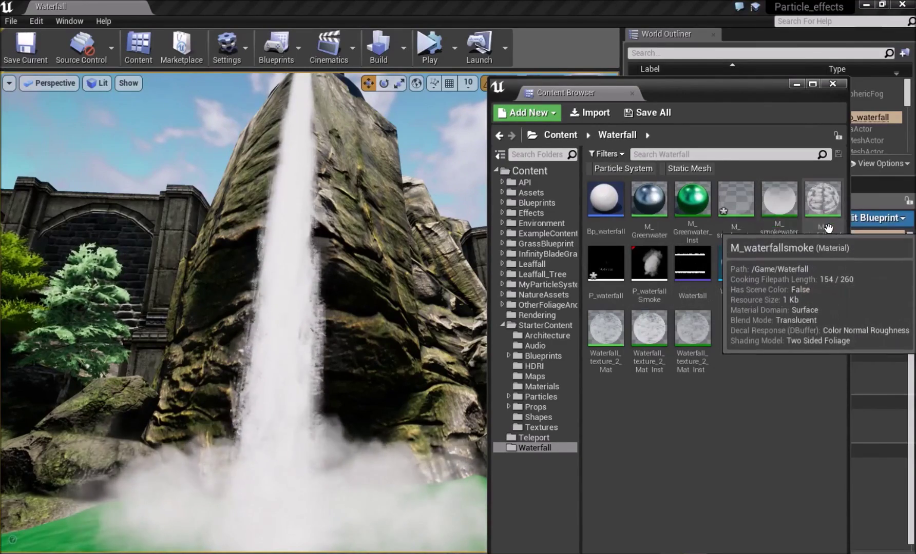
{"action": "left_click", "coordinate": [822, 203]}
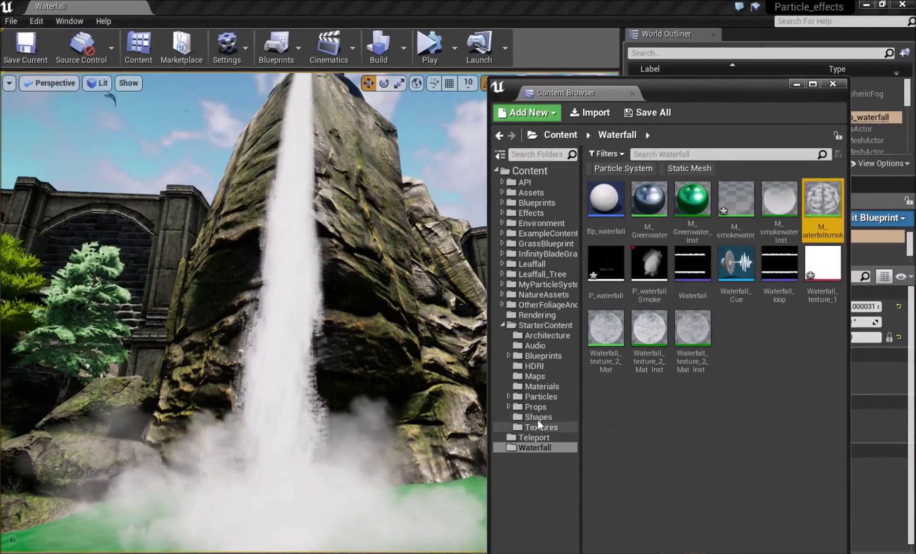
{"action": "left_click", "coordinate": [539, 387]}
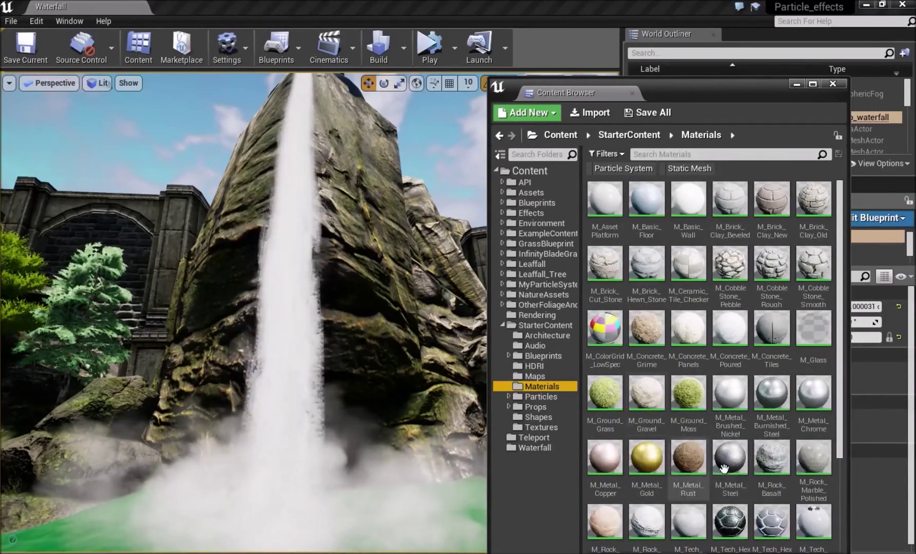
{"action": "scroll", "coordinate": [792, 531], "scroll_direction": "down", "scroll_amount": 3}
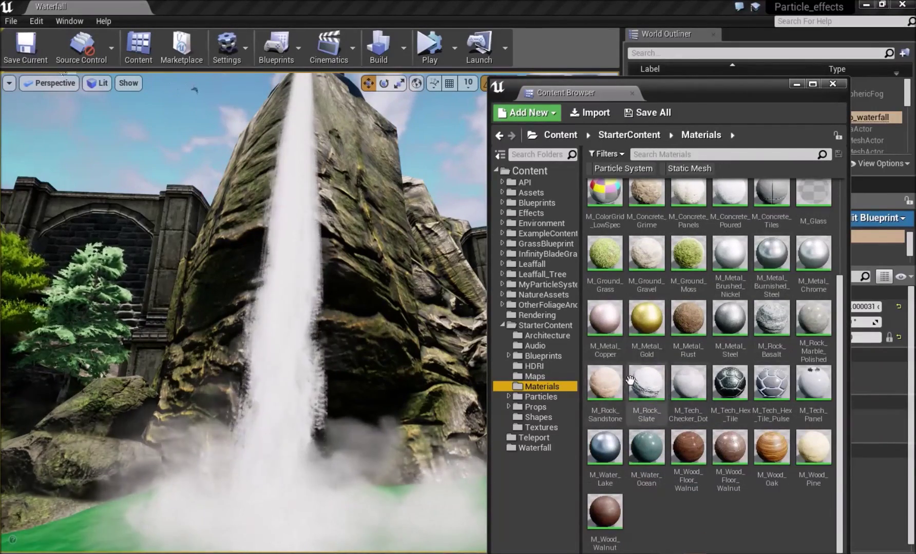
{"action": "left_click", "coordinate": [540, 398]}
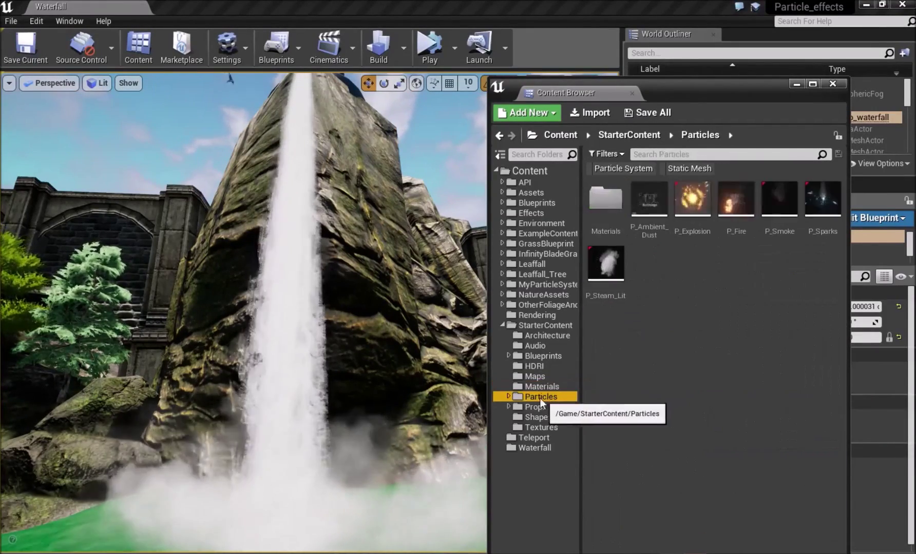
{"action": "double_click", "coordinate": [609, 210]}
{"action": "left_click", "coordinate": [696, 285]}
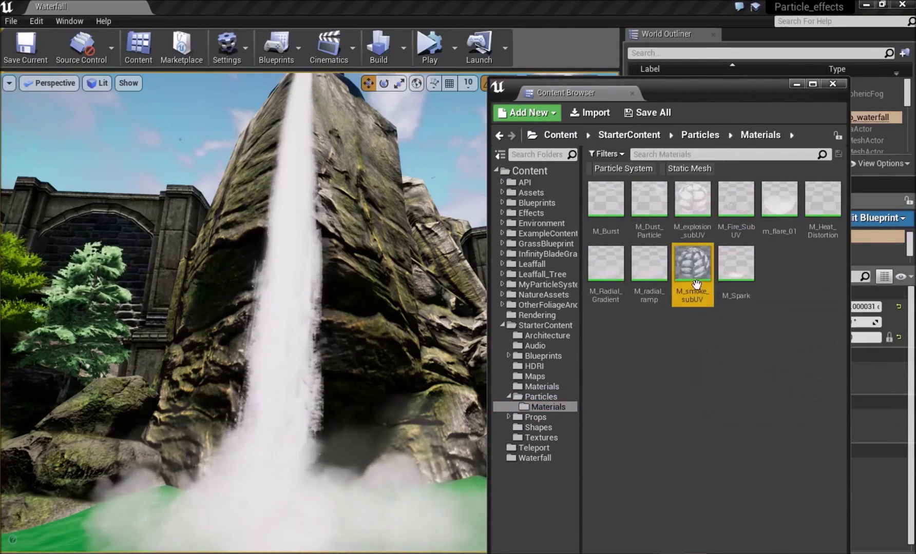
{"action": "right_click", "coordinate": [696, 288]}
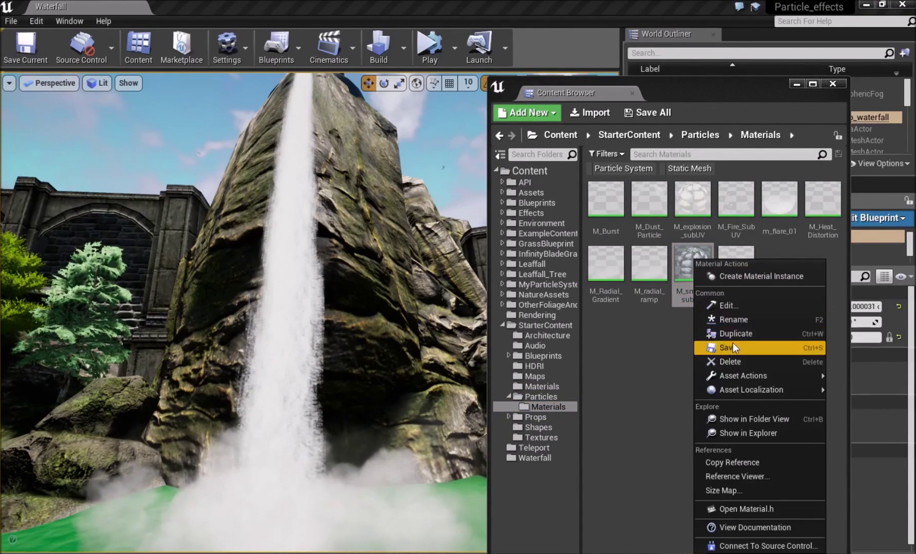
{"action": "left_click", "coordinate": [663, 340]}
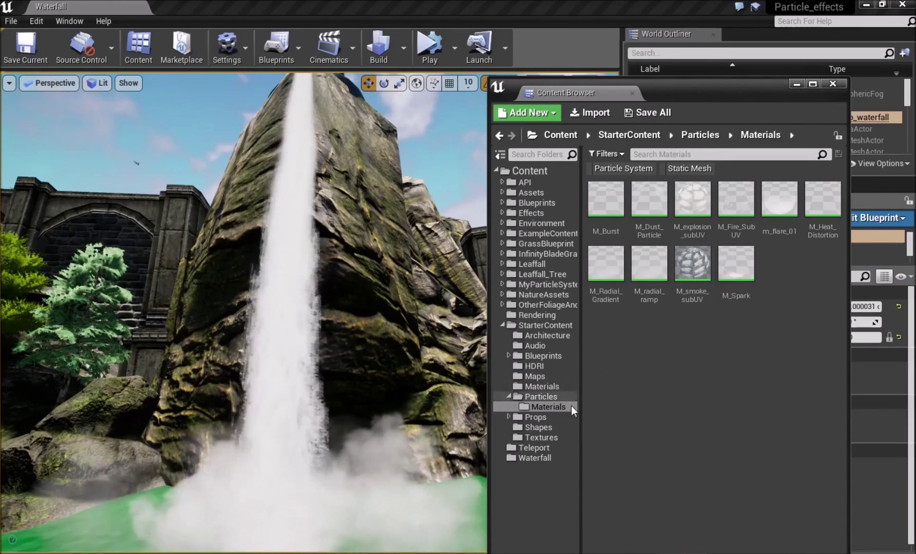
Step: Open the M_waterfallsmoke material and examine its Depth Fade node between the Clamp and the Opacity input
{"action": "left_click", "coordinate": [537, 459]}
{"action": "double_click", "coordinate": [825, 213]}
{"action": "right_click_drag", "start_coordinate": [355, 217], "coordinate": [575, 196]}
{"action": "scroll", "coordinate": [436, 233], "scroll_direction": "down", "scroll_amount": 3}
{"action": "right_click_drag", "start_coordinate": [398, 237], "coordinate": [426, 297]}
{"action": "left_click_drag", "start_coordinate": [479, 306], "coordinate": [458, 311]}
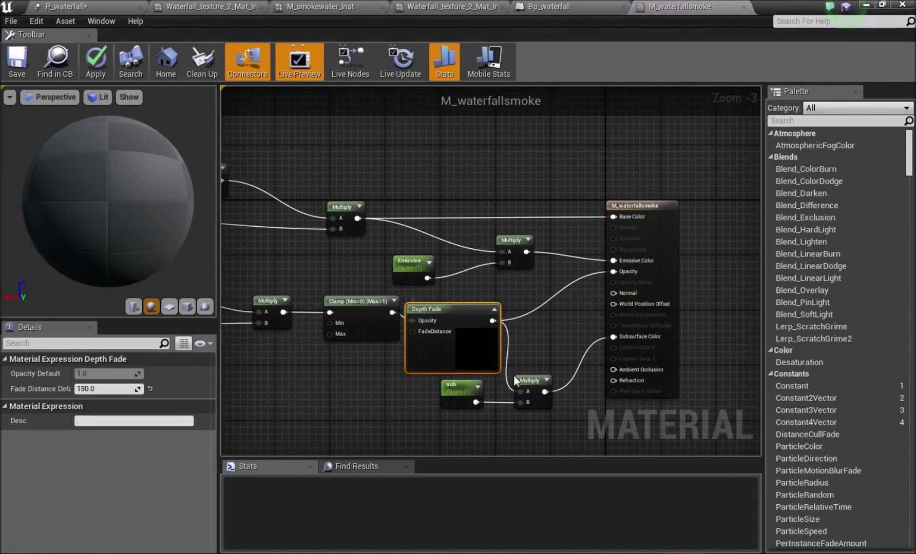
Step: Review the smoke material's blend and shading model settings and preview the material on a plane from several angles
{"action": "left_click", "coordinate": [536, 378]}
{"action": "left_click", "coordinate": [523, 321]}
{"action": "scroll", "coordinate": [523, 321], "scroll_direction": "down", "scroll_amount": 2}
{"action": "scroll", "coordinate": [462, 232], "scroll_direction": "up", "scroll_amount": 1}
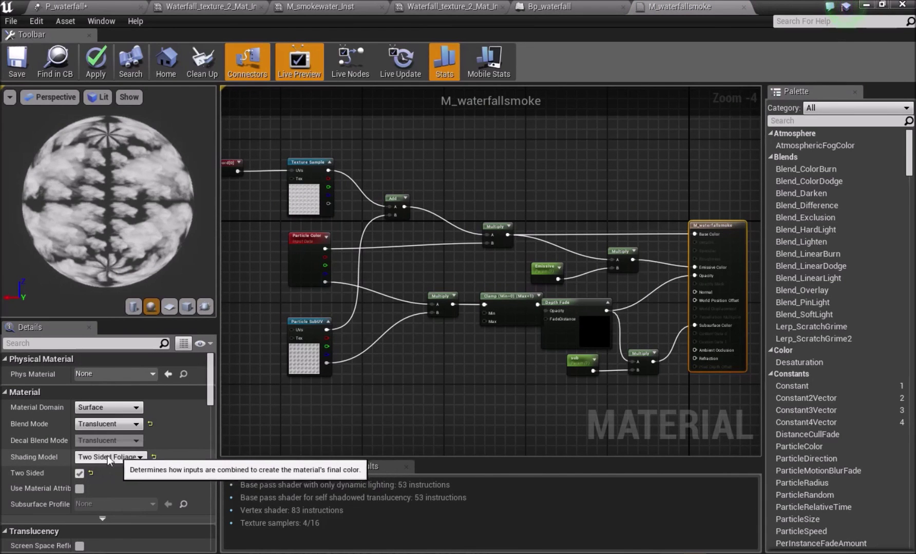
{"action": "left_click_drag", "start_coordinate": [140, 226], "coordinate": [143, 216]}
{"action": "left_click", "coordinate": [169, 306]}
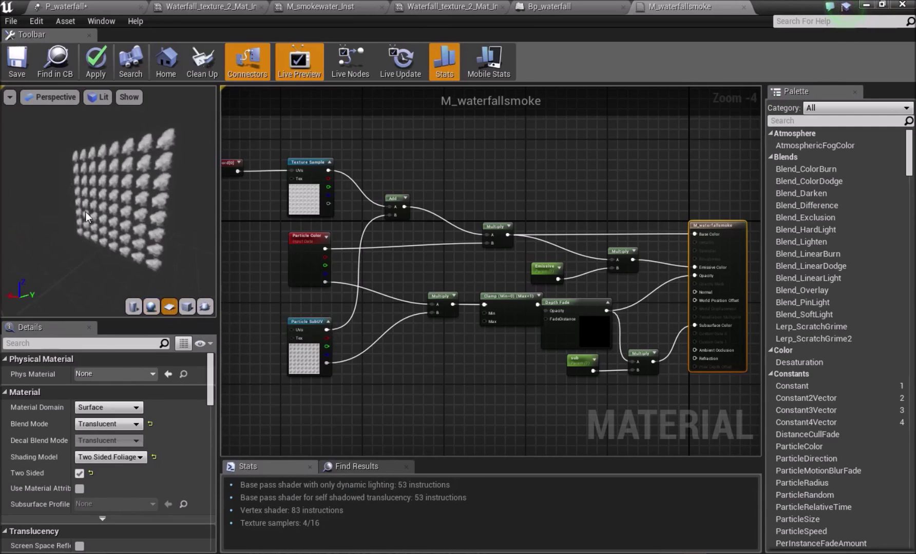
{"action": "left_click_drag", "start_coordinate": [97, 208], "coordinate": [62, 216]}
{"action": "left_click_drag", "start_coordinate": [108, 169], "coordinate": [205, 189]}
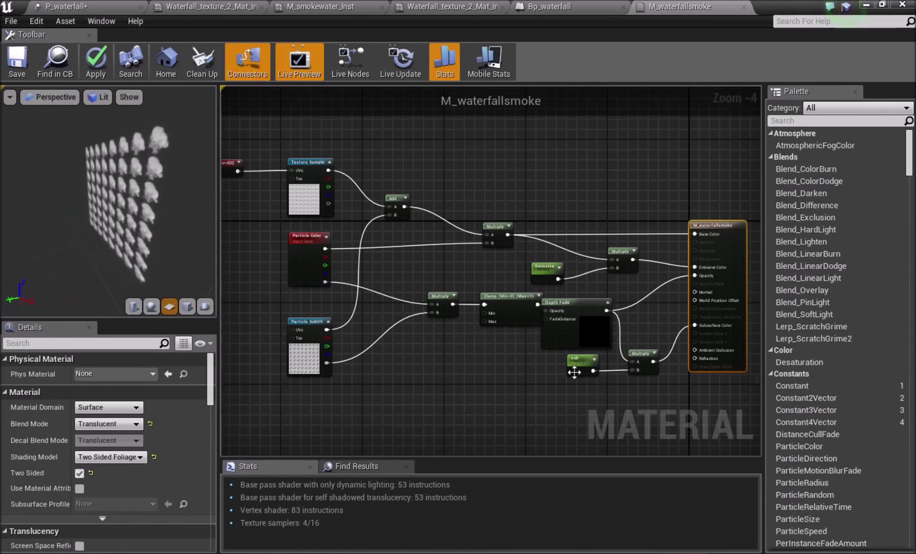
Step: Spread apart the sub parameter and the Multiply node that feeds Subsurface Color
{"action": "scroll", "coordinate": [583, 368], "scroll_direction": "up", "scroll_amount": 3}
{"action": "left_click_drag", "start_coordinate": [581, 365], "coordinate": [563, 383]}
{"action": "right_click_drag", "start_coordinate": [685, 399], "coordinate": [519, 395]}
{"action": "left_click_drag", "start_coordinate": [520, 341], "coordinate": [530, 322]}
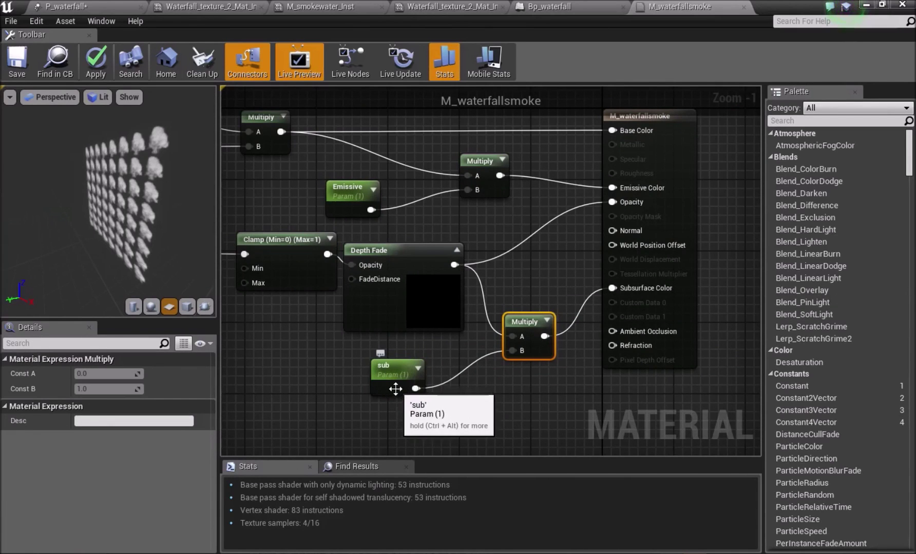
{"action": "left_click_drag", "start_coordinate": [148, 228], "coordinate": [102, 228]}
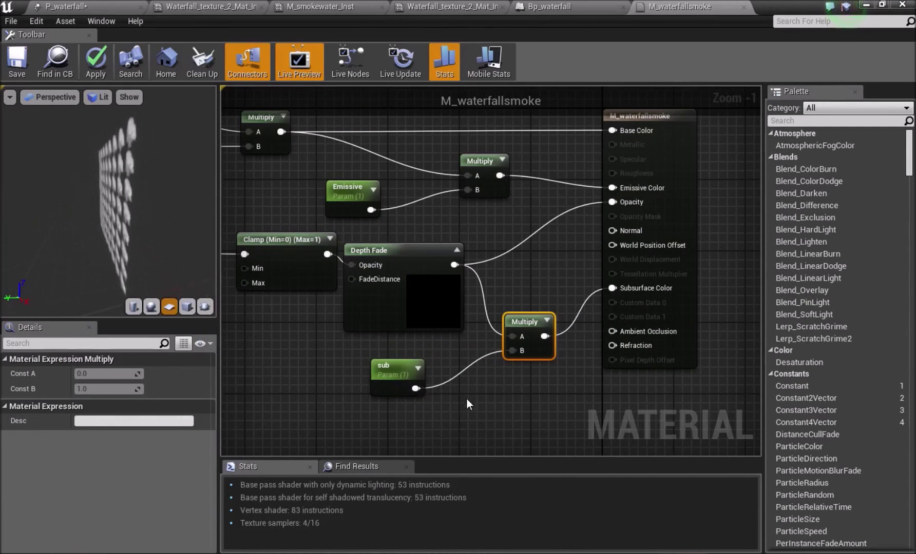
Step: Try a default value of 0 for the sub parameter in the smoke preview, and restore it to 1
{"action": "left_click", "coordinate": [405, 380]}
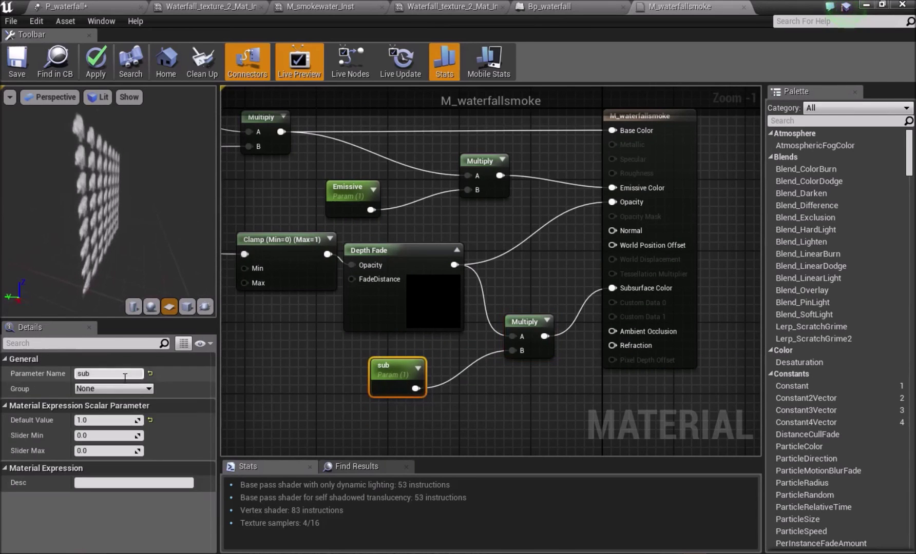
{"action": "left_click", "coordinate": [91, 423]}
{"action": "type", "text": "0"}
{"action": "key", "text": "Return"}
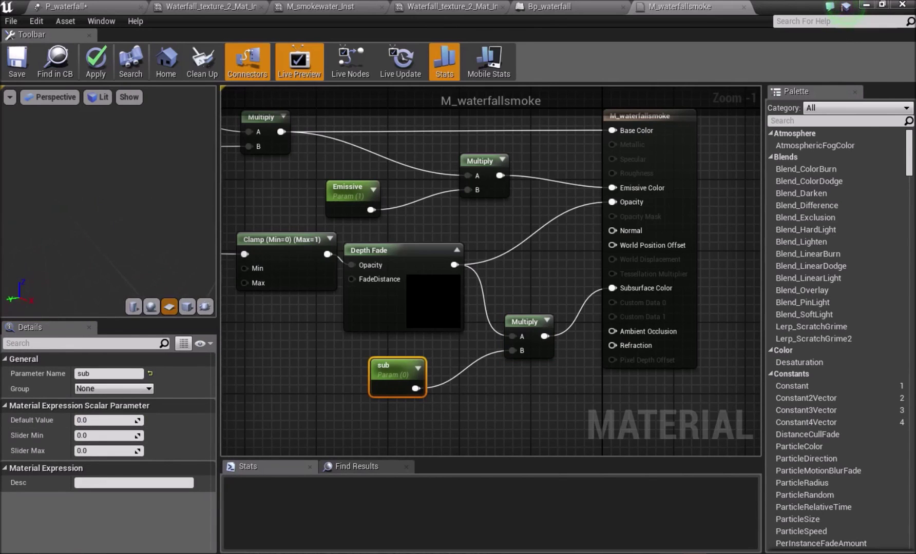
{"action": "left_click_drag", "start_coordinate": [95, 193], "coordinate": [123, 199]}
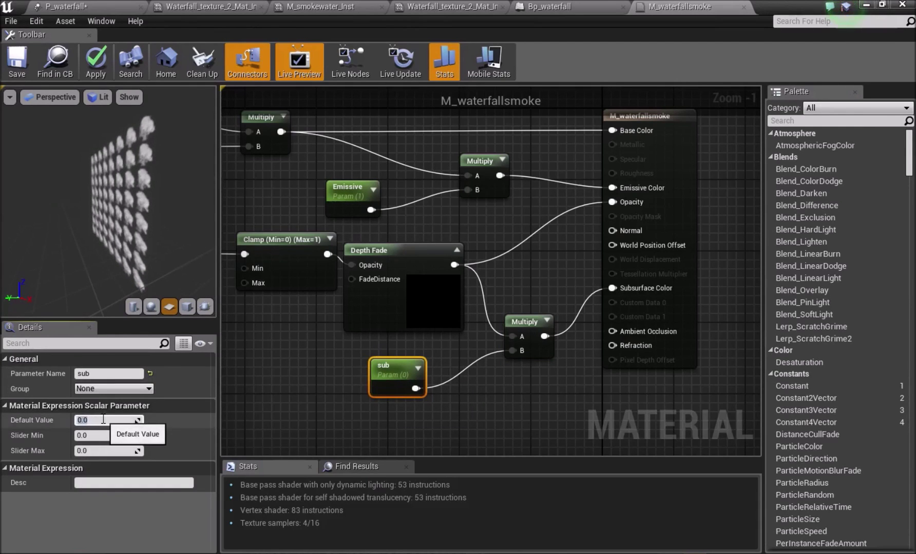
{"action": "type", "text": "1"}
{"action": "key", "text": "Return"}
{"action": "left_click", "coordinate": [291, 370]}
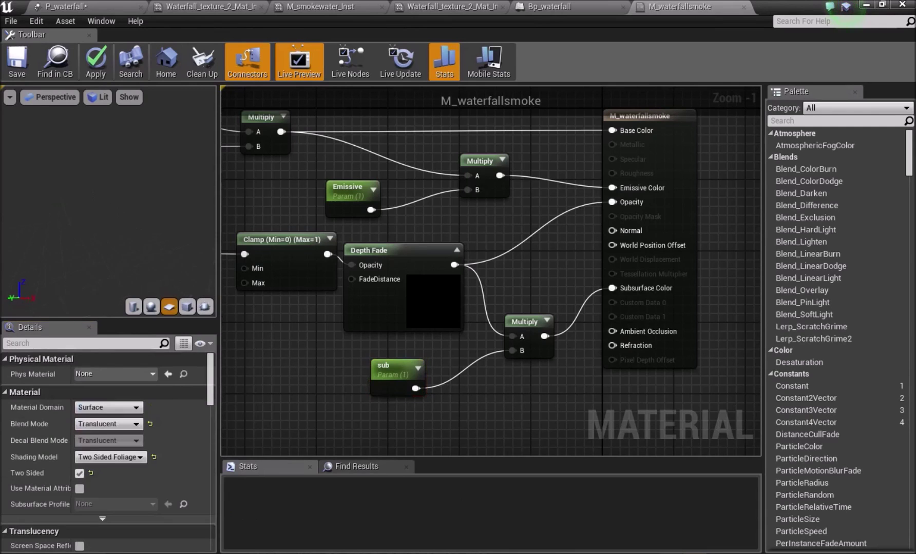
Step: Examine the Emissive parameter's default value and the Multiply node connected to Emissive Color
{"action": "right_click_drag", "start_coordinate": [440, 180], "coordinate": [510, 272]}
{"action": "left_click_drag", "start_coordinate": [518, 257], "coordinate": [527, 248]}
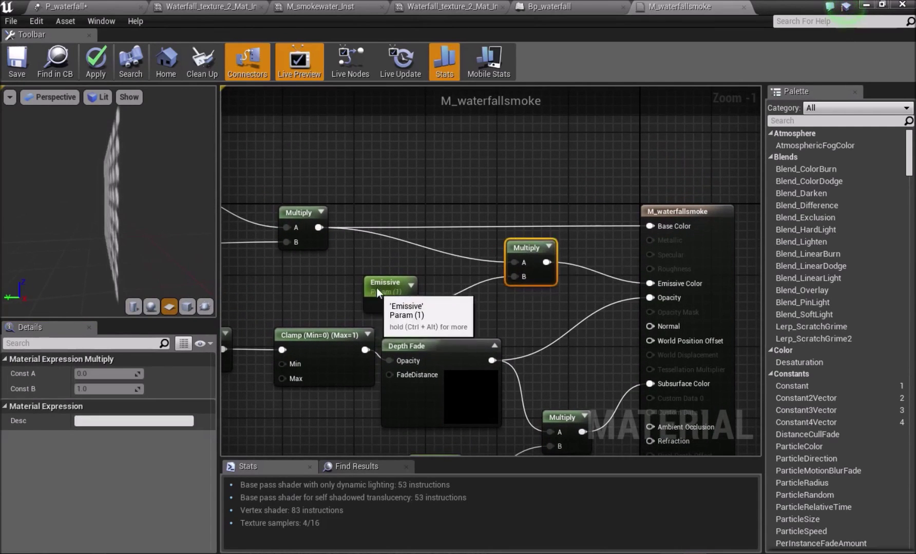
{"action": "left_click", "coordinate": [377, 293]}
{"action": "right_click_drag", "start_coordinate": [377, 293], "coordinate": [530, 314]}
{"action": "scroll", "coordinate": [532, 316], "scroll_direction": "down", "scroll_amount": 2}
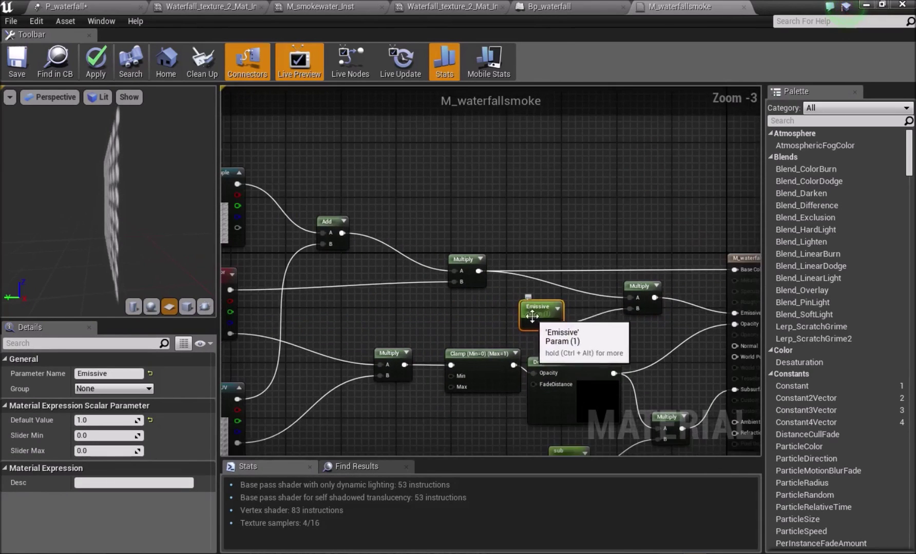
{"action": "left_click", "coordinate": [385, 200]}
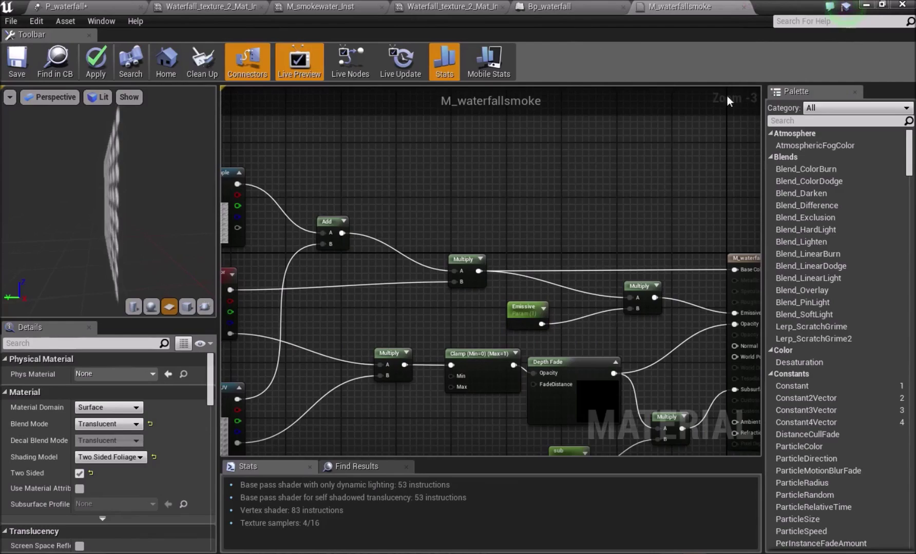
Step: Open the P_waterfallSmoke particle system and review its emitter's Required, Spawn and Lifetime settings
{"action": "left_click", "coordinate": [872, 3]}
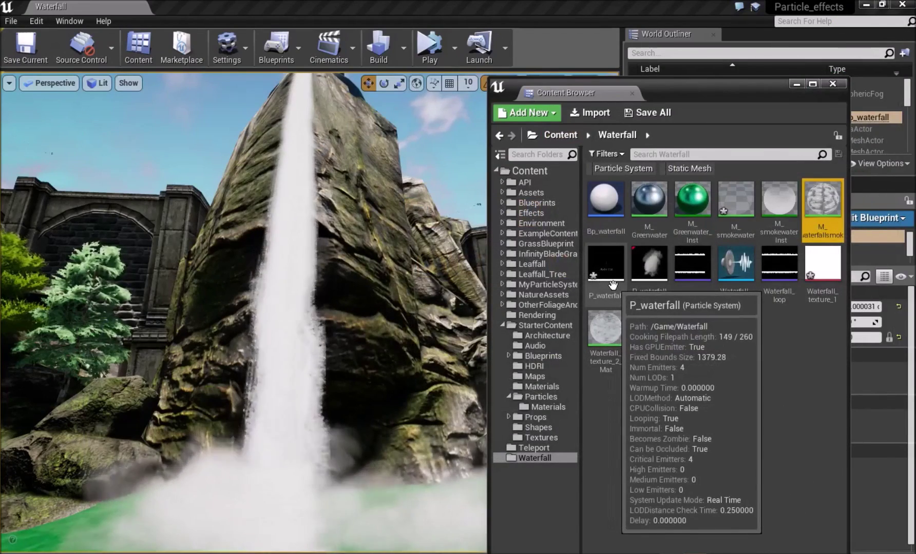
{"action": "double_click", "coordinate": [649, 262]}
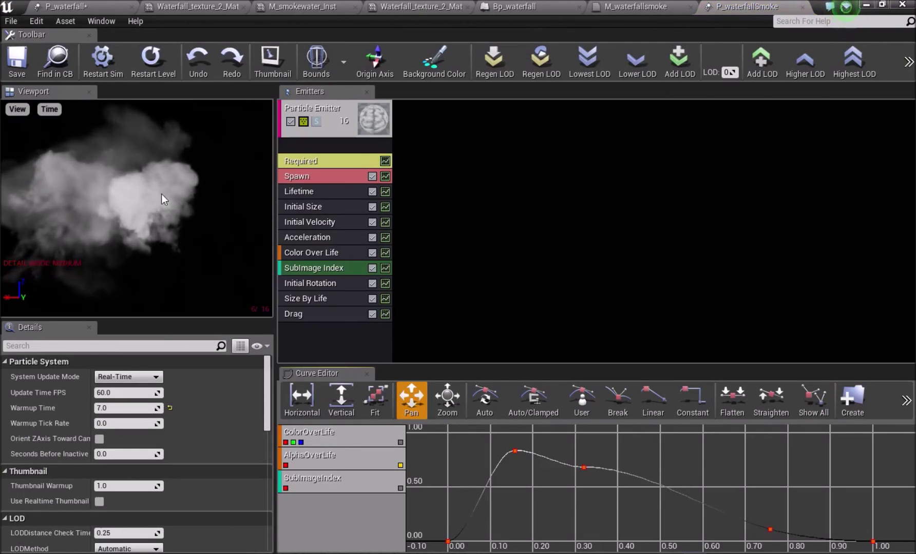
{"action": "left_click", "coordinate": [309, 178]}
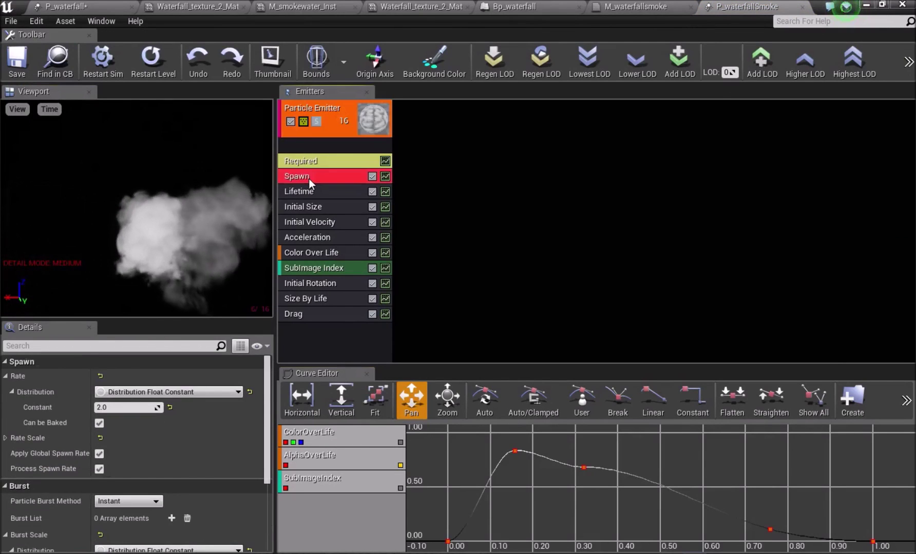
{"action": "left_click", "coordinate": [309, 164]}
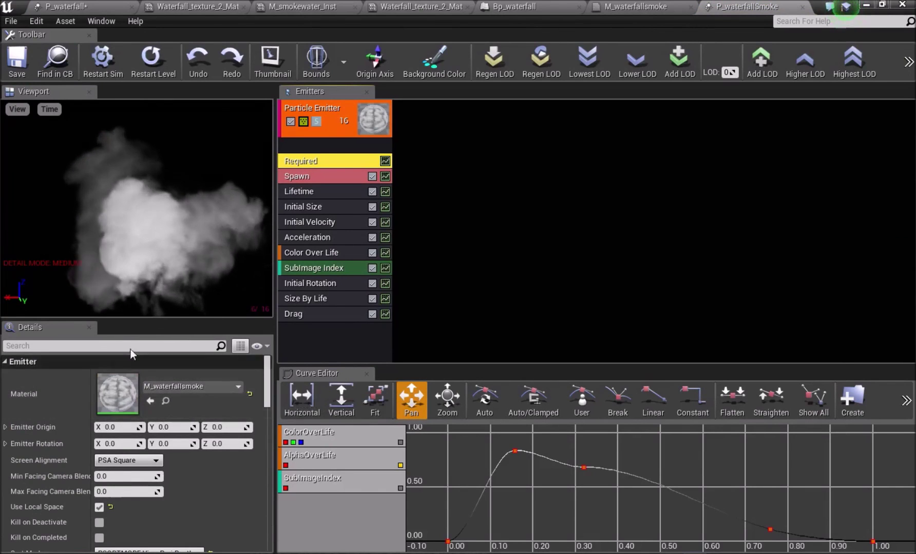
{"action": "left_click", "coordinate": [302, 177]}
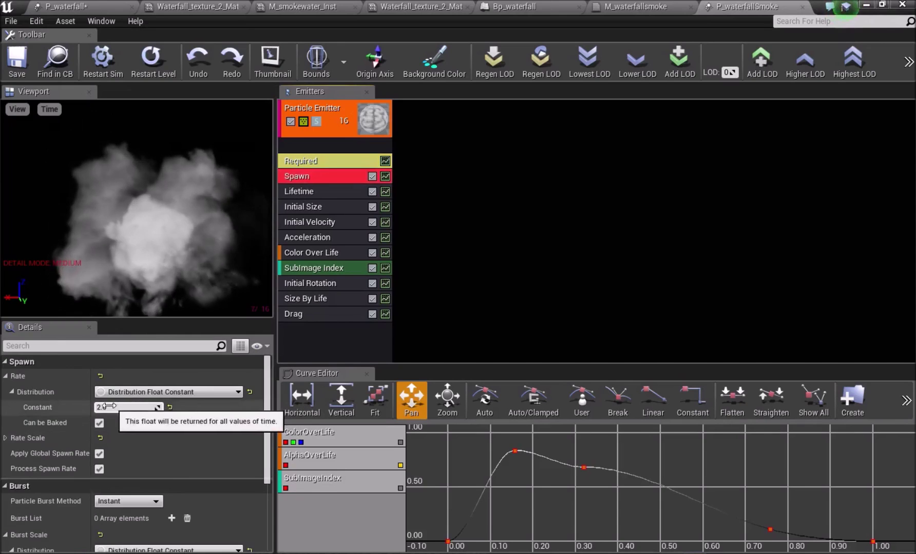
{"action": "left_click", "coordinate": [302, 191]}
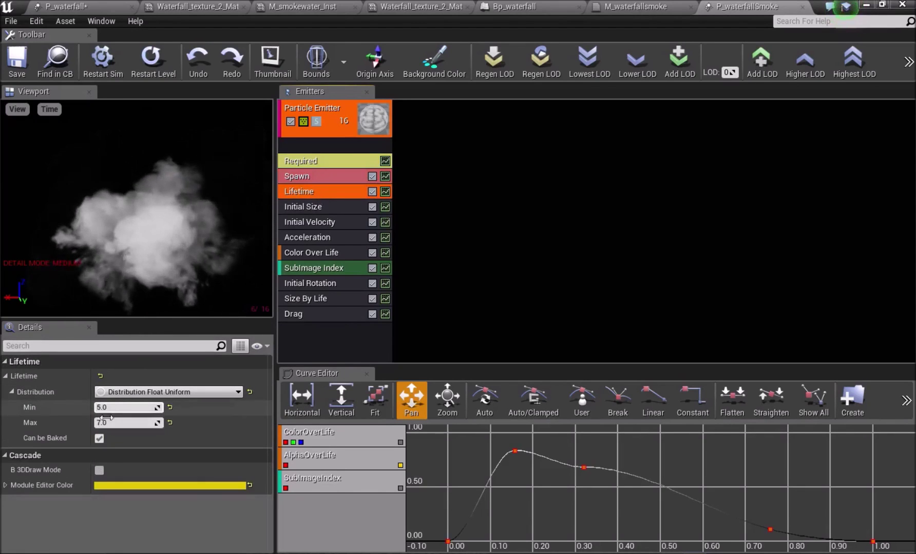
Step: Review the smoke emitter's Initial Size, Initial Velocity and Acceleration settings
{"action": "left_click", "coordinate": [298, 208]}
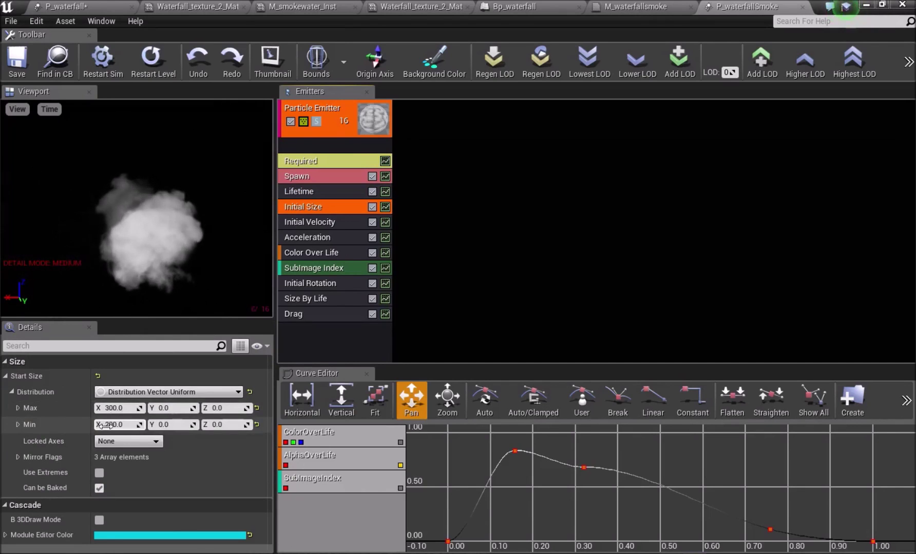
{"action": "left_click", "coordinate": [318, 223]}
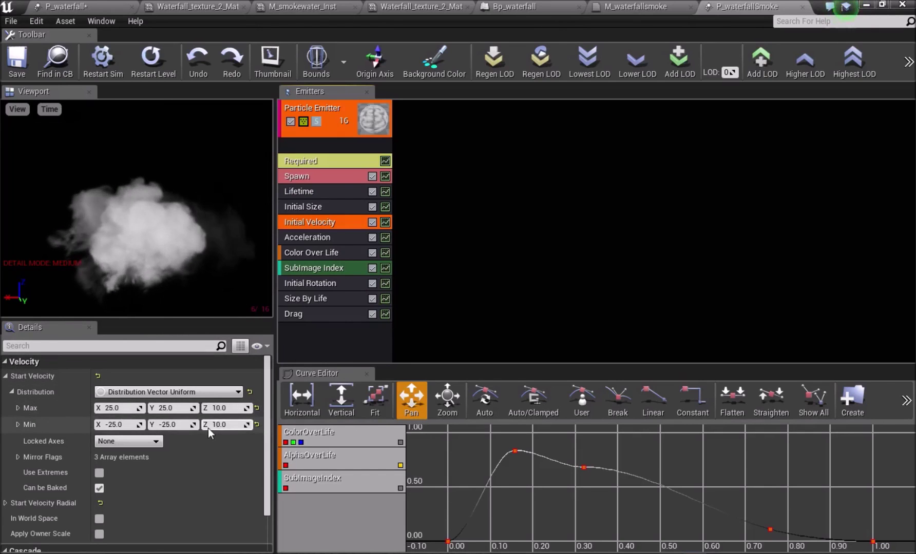
{"action": "left_click", "coordinate": [313, 239]}
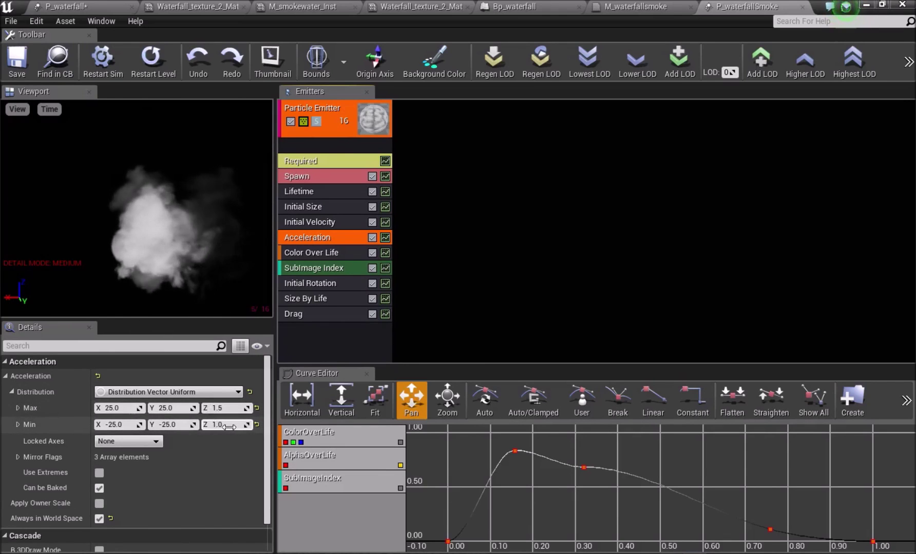
Step: Review the smoke emitter's Color Over Life, Initial Rotation, Size By Life and Drag modules, and close P_waterfallSmoke
{"action": "left_click", "coordinate": [308, 254]}
{"action": "scroll", "coordinate": [144, 399], "scroll_direction": "down", "scroll_amount": 3}
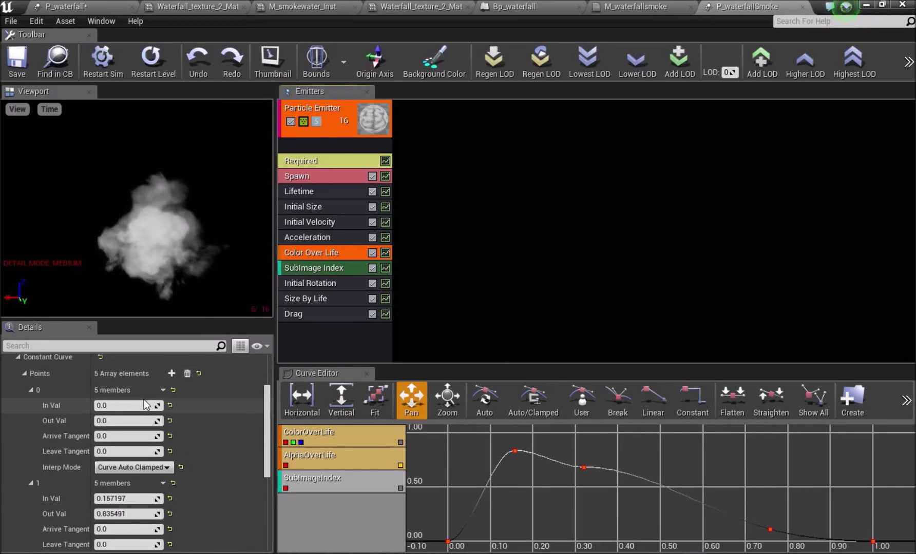
{"action": "left_click", "coordinate": [323, 283]}
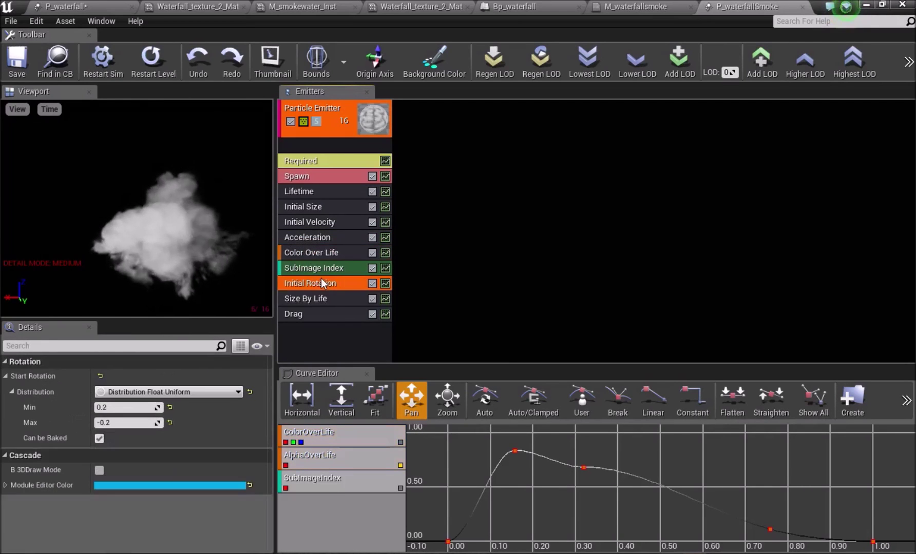
{"action": "left_click", "coordinate": [308, 300]}
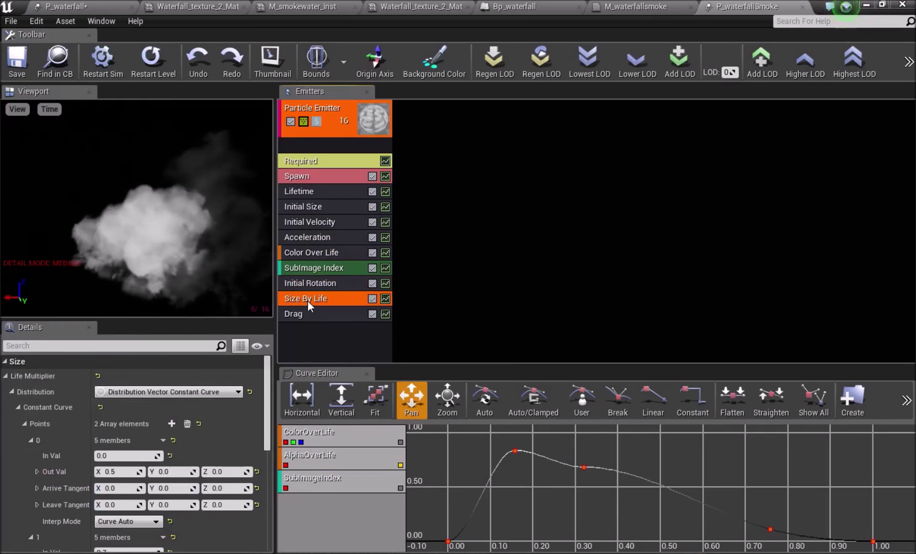
{"action": "scroll", "coordinate": [161, 445], "scroll_direction": "down", "scroll_amount": 5}
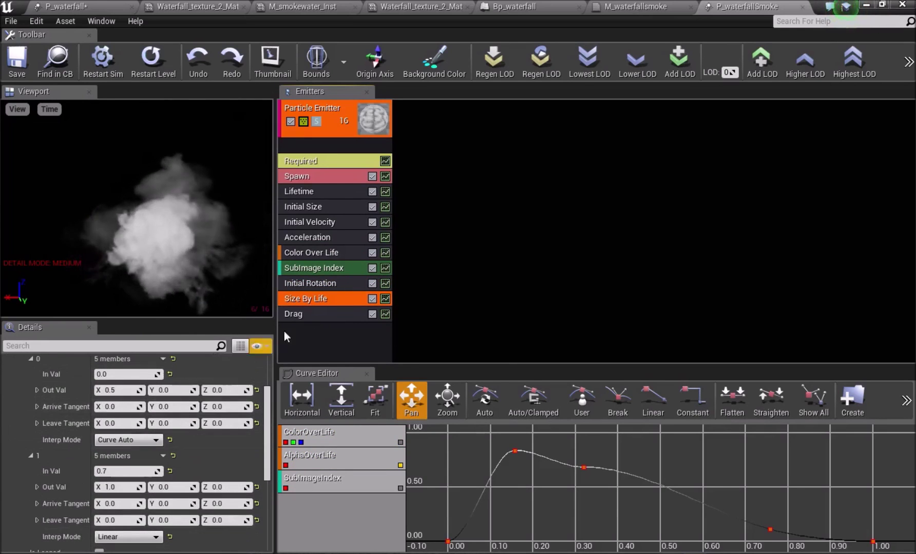
{"action": "left_click", "coordinate": [311, 316]}
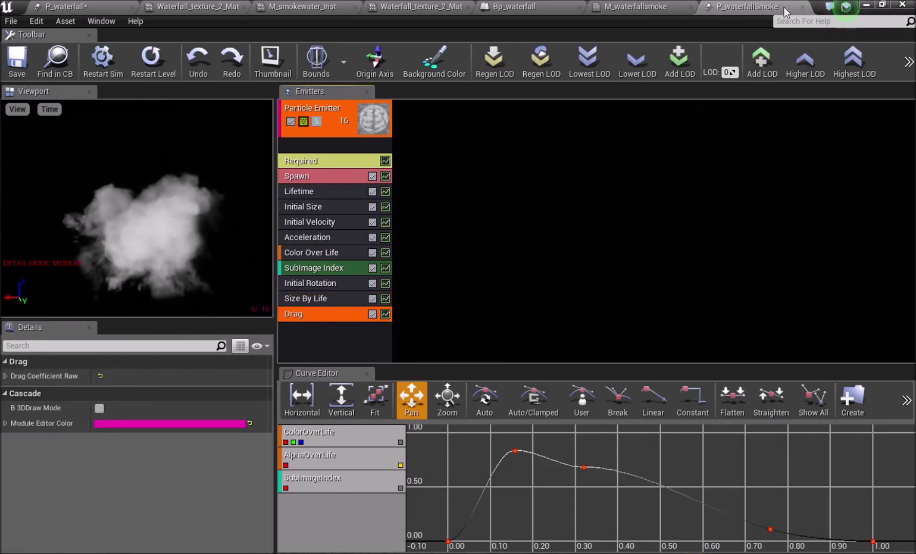
{"action": "left_click", "coordinate": [802, 7]}
Step: Go back to the Bp_waterfall blueprint and inspect its smoke, ParticleSystem, ParticleSystem1 and ParticleSystem2 components and their placement
{"action": "left_click", "coordinate": [118, 6]}
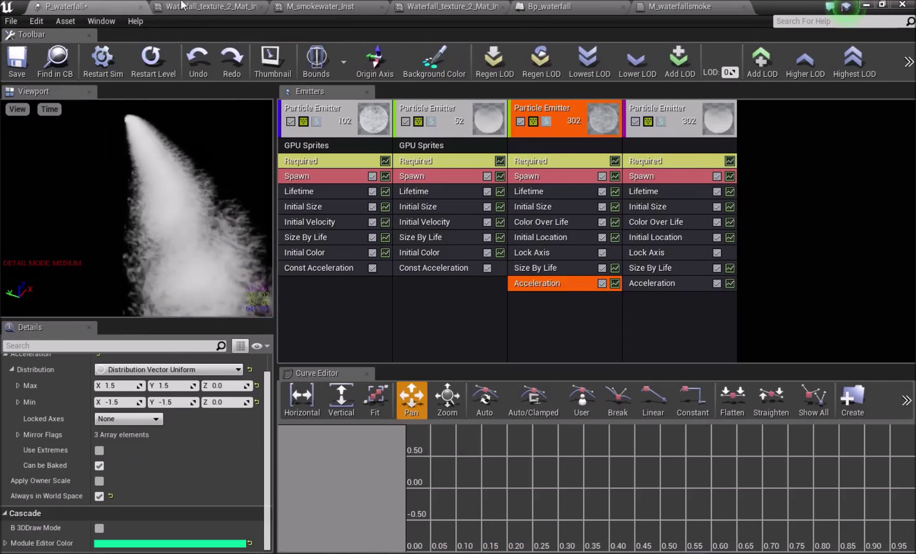
{"action": "left_click", "coordinate": [210, 6]}
{"action": "left_click", "coordinate": [318, 6]}
{"action": "left_click", "coordinate": [559, 5]}
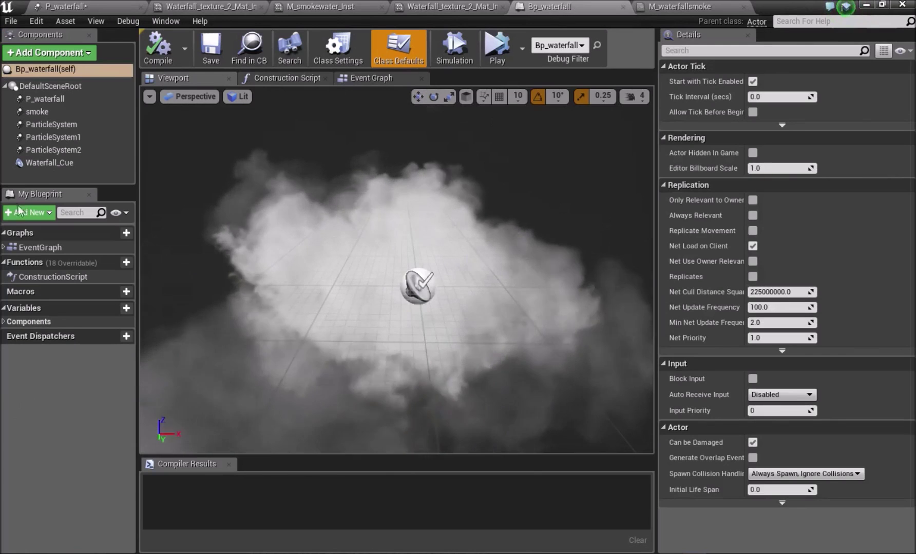
{"action": "left_click", "coordinate": [61, 124]}
{"action": "left_click", "coordinate": [50, 113]}
{"action": "left_click", "coordinate": [54, 125]}
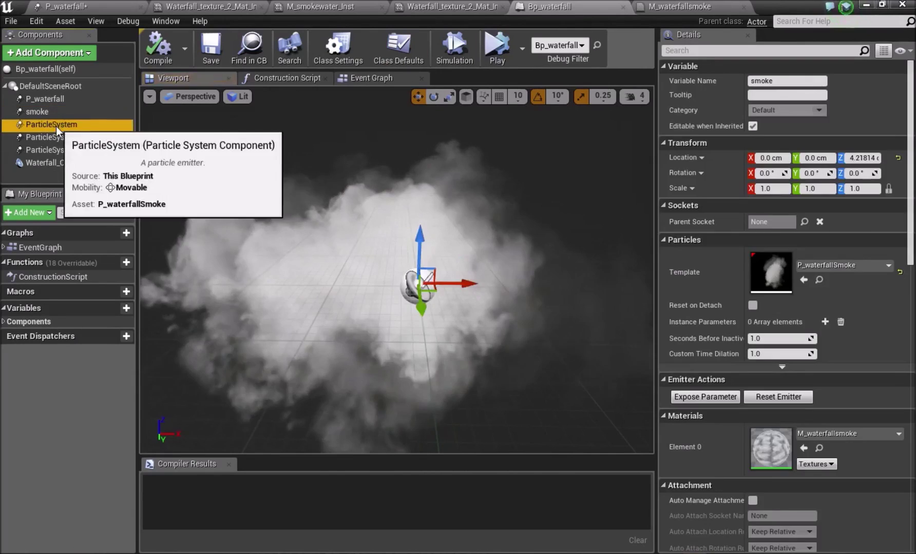
{"action": "left_click", "coordinate": [54, 138]}
{"action": "left_click", "coordinate": [48, 149]}
{"action": "left_click", "coordinate": [47, 137]}
{"action": "left_click", "coordinate": [44, 127]}
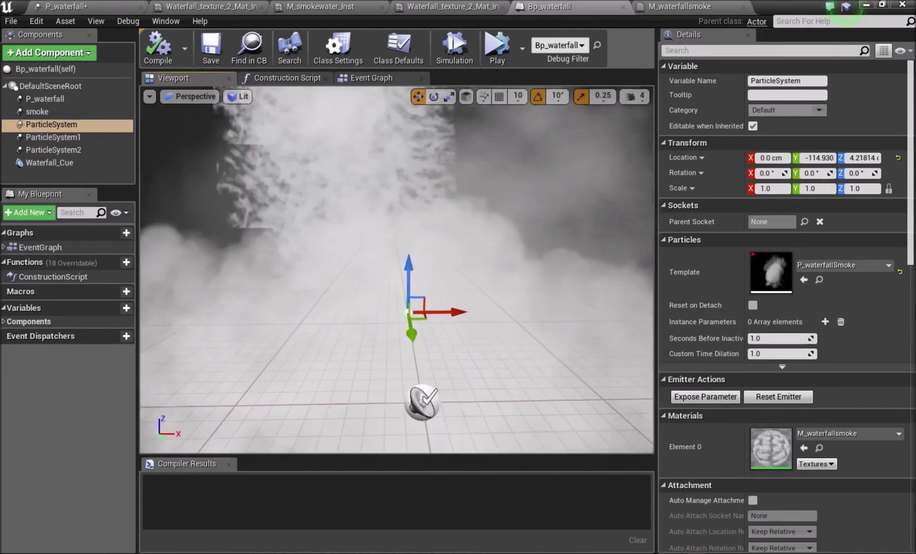
{"action": "right_click_drag", "start_coordinate": [415, 327], "coordinate": [390, 256]}
Step: Return to the Waterfall level and inspect the waterfall and its smoke from near and far
{"action": "left_click", "coordinate": [866, 5]}
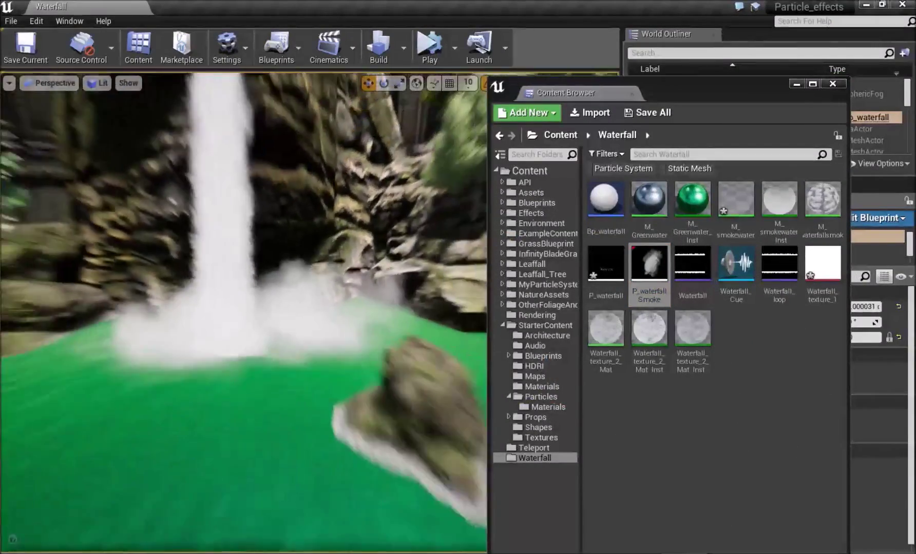
{"action": "right_click_drag", "start_coordinate": [244, 308], "coordinate": [226, 328]}
{"action": "right_click_drag", "start_coordinate": [280, 415], "coordinate": [299, 442]}
{"action": "right_click_drag", "start_coordinate": [235, 470], "coordinate": [235, 508]}
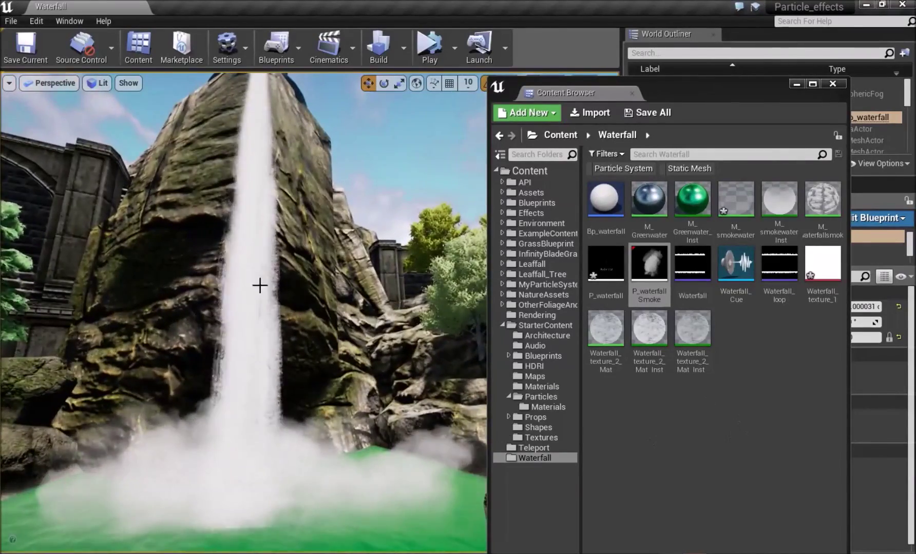
{"action": "right_click_drag", "start_coordinate": [259, 286], "coordinate": [259, 337]}
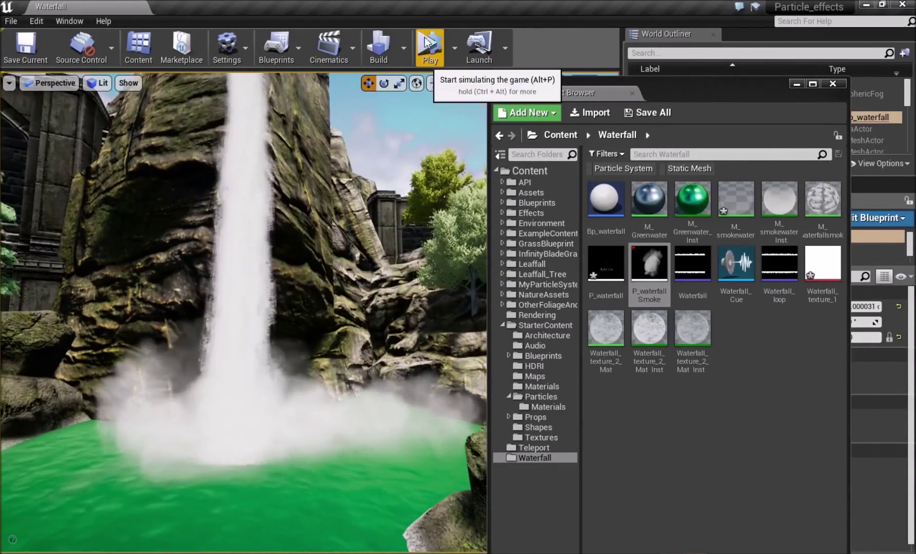
{"action": "right_click_drag", "start_coordinate": [308, 206], "coordinate": [319, 211]}
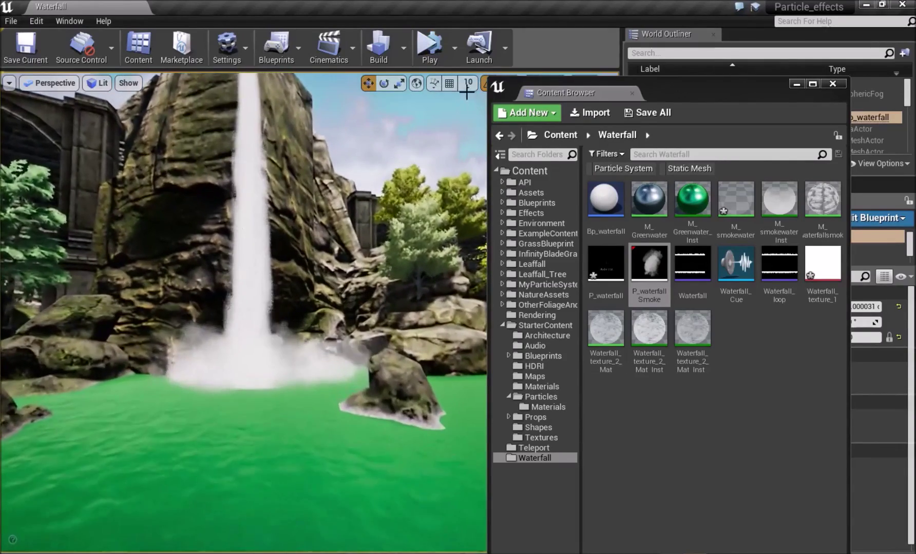
Step: Simulate the level to watch the waterfall, end the simulation, and preview the Waterfall_Cue sound asset
{"action": "left_click", "coordinate": [435, 49]}
{"action": "right_click_drag", "start_coordinate": [349, 223], "coordinate": [452, 237]}
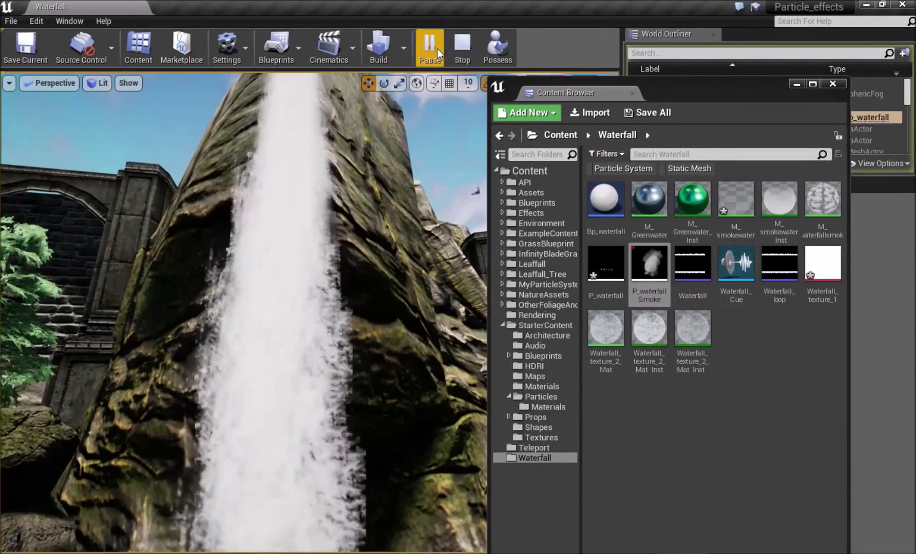
{"action": "left_click", "coordinate": [462, 60]}
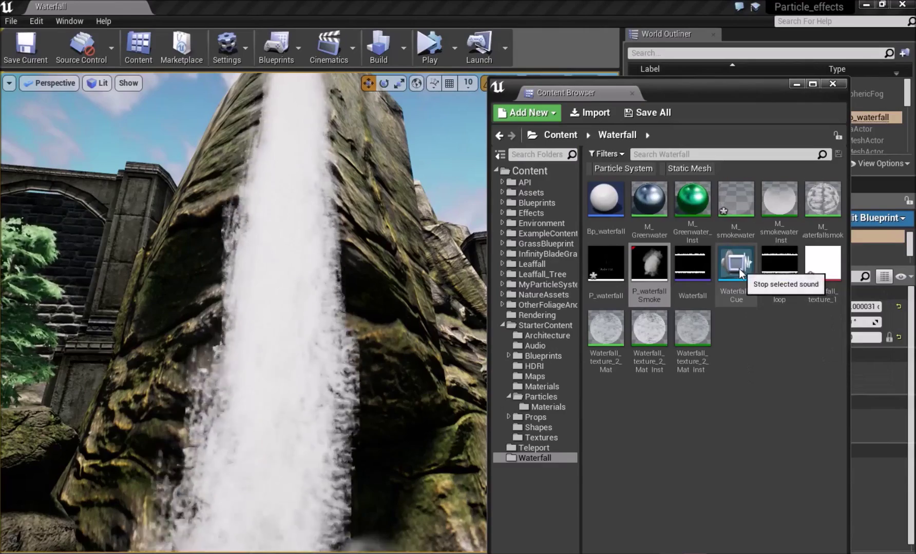
{"action": "left_click", "coordinate": [738, 268]}
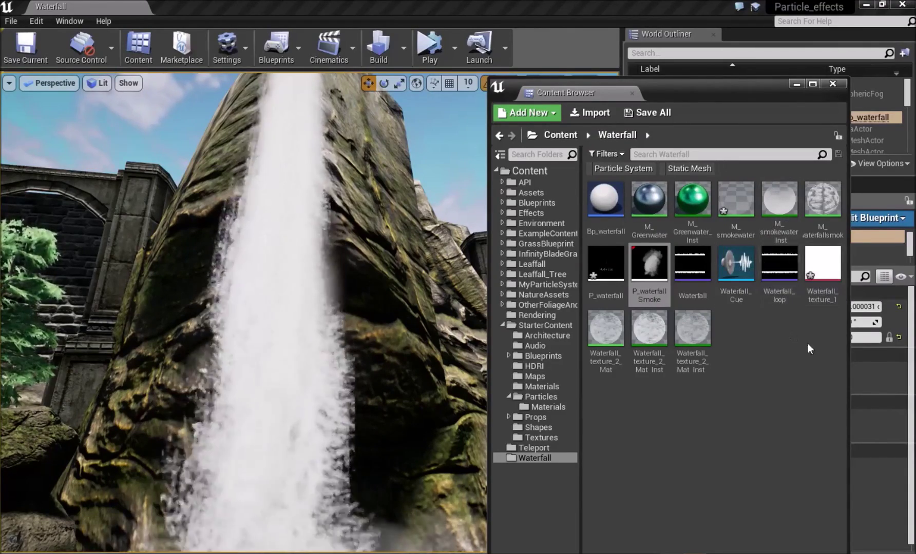
Step: Simulate the level again to watch the waterfall start from its base, and end the simulation
{"action": "right_click_drag", "start_coordinate": [335, 216], "coordinate": [283, 286]}
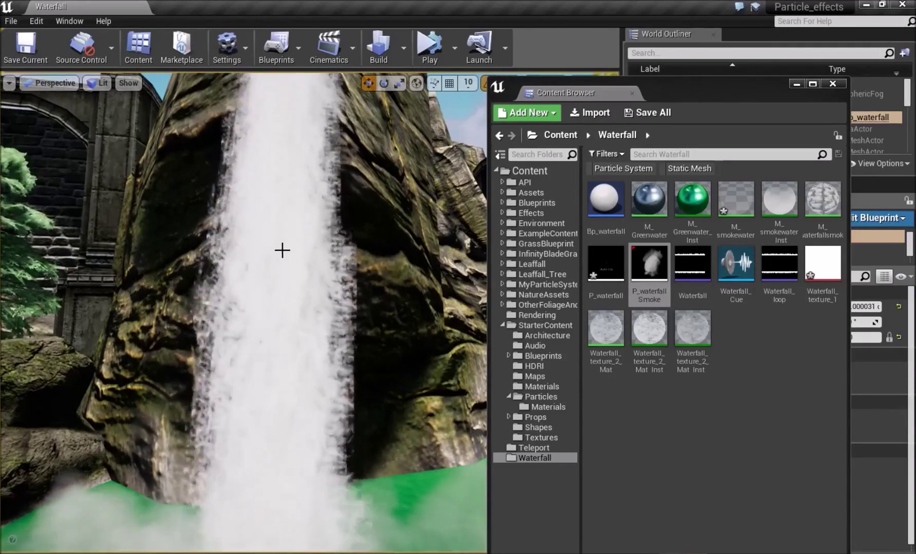
{"action": "left_click", "coordinate": [430, 48]}
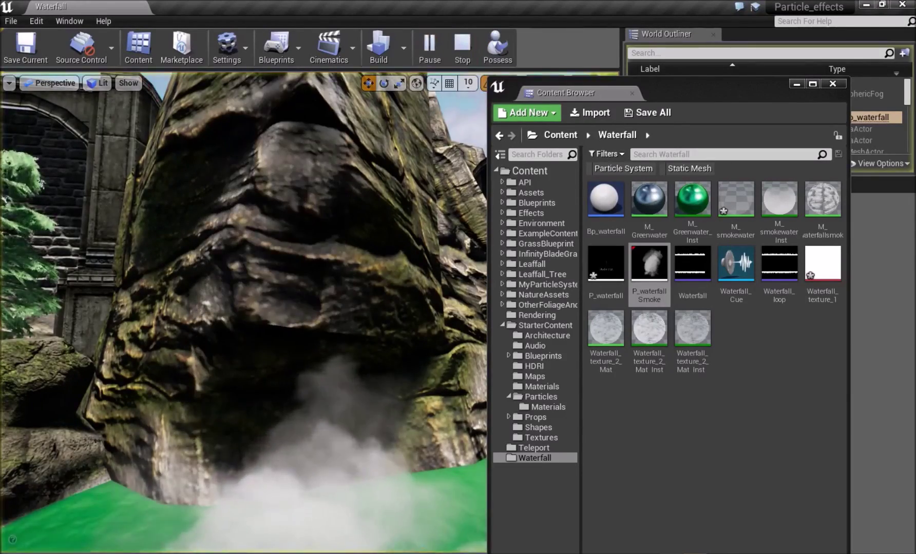
{"action": "key", "text": "s"}
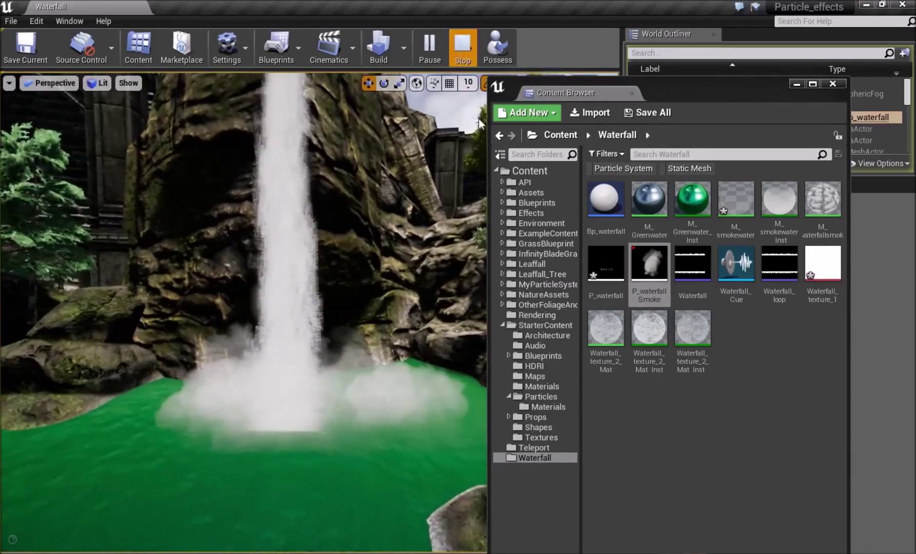
{"action": "left_click", "coordinate": [462, 48]}
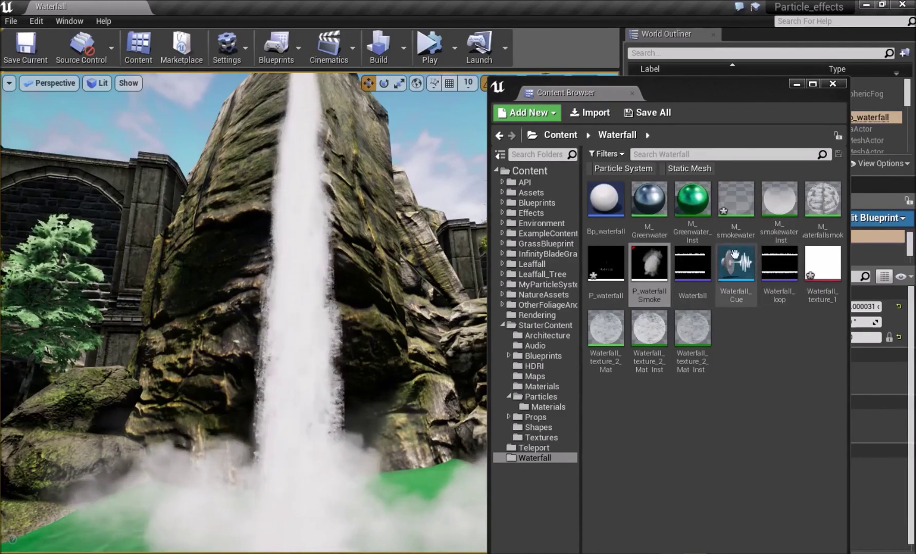
{"action": "mouse_move", "coordinate": [789, 270]}
{"action": "mouse_move", "coordinate": [452, 267]}
{"action": "right_mouse_down"}
{"action": "mouse_move", "coordinate": [452, 205]}
{"action": "mouse_move", "coordinate": [446, 262]}
{"action": "right_mouse_up"}
{"action": "left_click", "coordinate": [774, 313]}
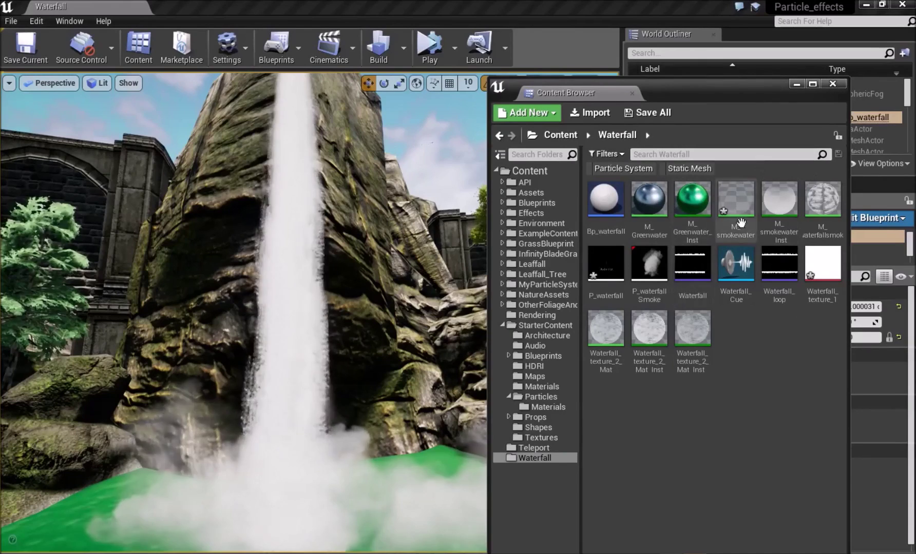
Step: Open the Bp_waterfall blueprint and examine the Waterfall_Cue component's settings and sound range around the waterfall
{"action": "double_click", "coordinate": [616, 218]}
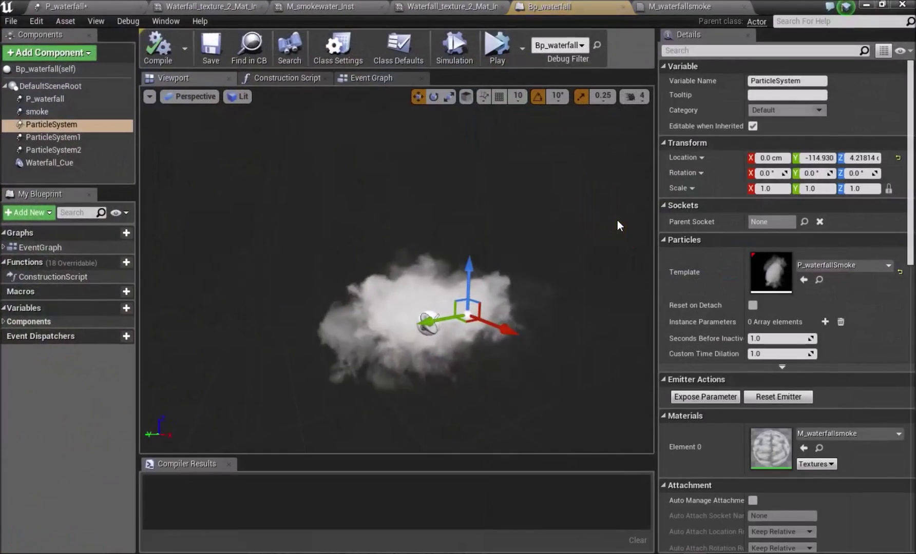
{"action": "right_click_drag", "start_coordinate": [430, 283], "coordinate": [406, 266]}
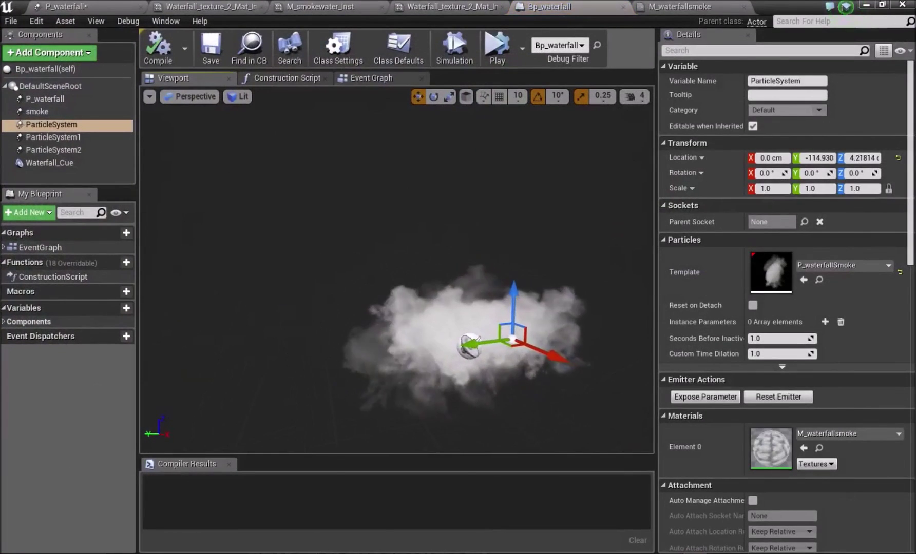
{"action": "left_click", "coordinate": [80, 162]}
{"action": "left_click_drag", "start_coordinate": [491, 264], "coordinate": [491, 308]}
{"action": "left_click_drag", "start_coordinate": [312, 176], "coordinate": [303, 293]}
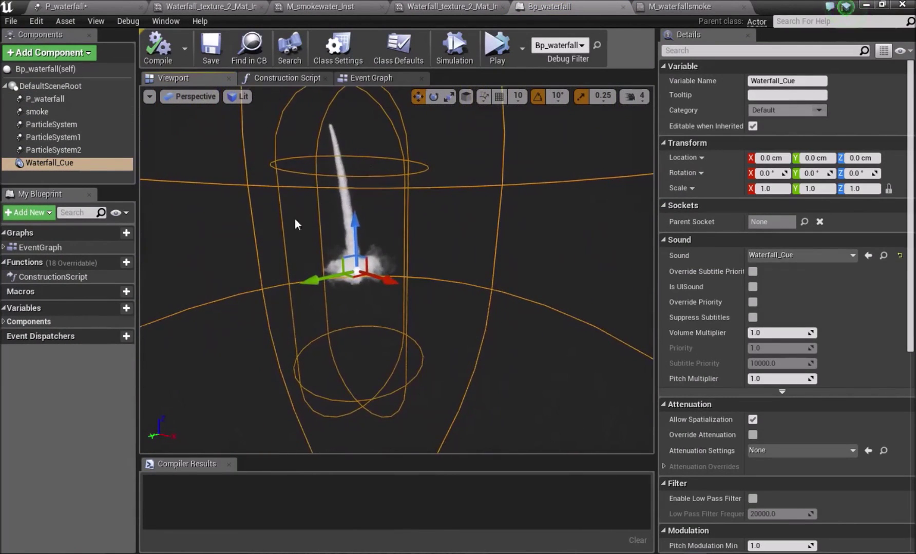
{"action": "right_click_drag", "start_coordinate": [436, 185], "coordinate": [453, 160]}
{"action": "right_click_drag", "start_coordinate": [331, 303], "coordinate": [274, 297]}
{"action": "key", "text": "s"}
{"action": "key", "text": "s"}
{"action": "key", "text": "w"}
{"action": "key", "text": "w"}
Step: Inspect the P_waterfall component and how its water stream meets the smoke in the blueprint preview
{"action": "left_click", "coordinate": [50, 98]}
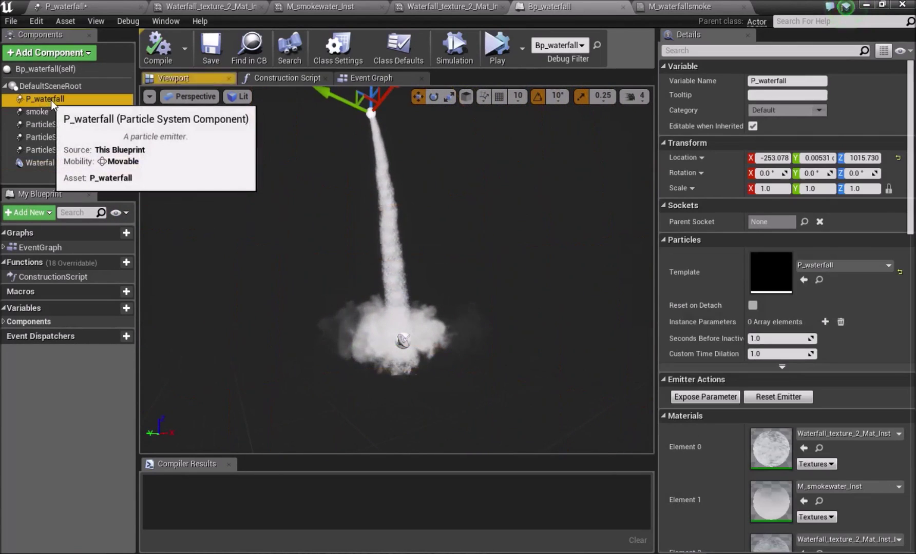
{"action": "key", "text": "w"}
{"action": "key", "text": "d"}
{"action": "right_click_drag", "start_coordinate": [384, 154], "coordinate": [254, 222]}
{"action": "key", "text": "s"}
{"action": "key", "text": "w"}
{"action": "key", "text": "s"}
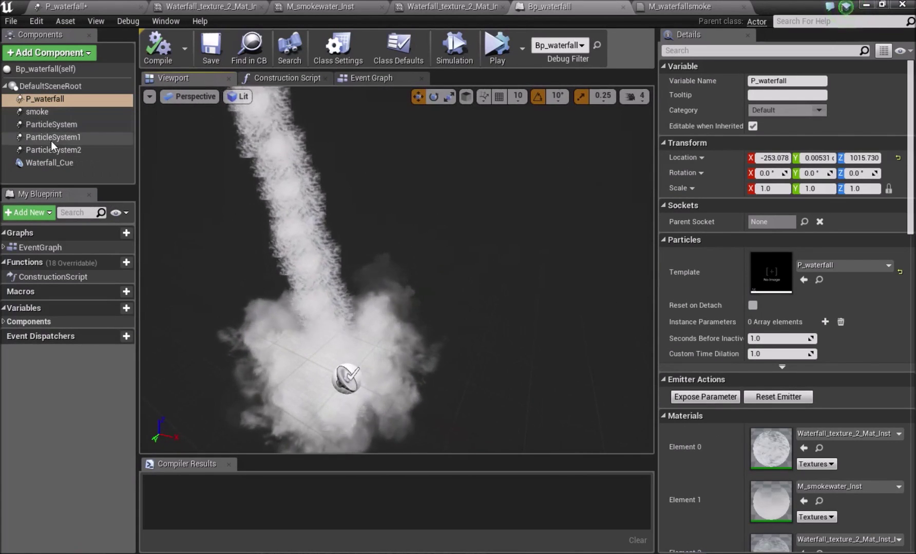
Step: Review the complete M_waterfallsmoke material graph
{"action": "left_click", "coordinate": [691, 6]}
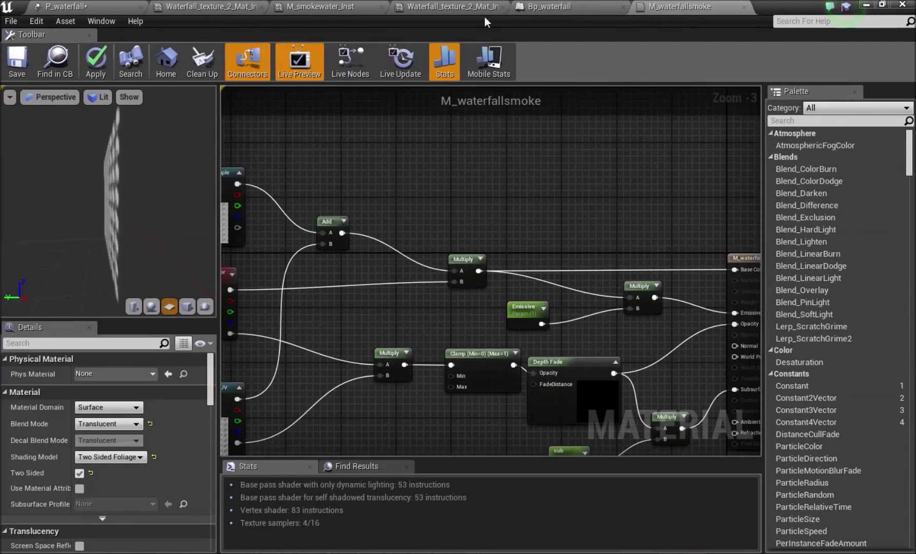
{"action": "scroll", "coordinate": [475, 158], "scroll_direction": "down", "scroll_amount": 2}
{"action": "scroll", "coordinate": [484, 180], "scroll_direction": "up", "scroll_amount": 1}
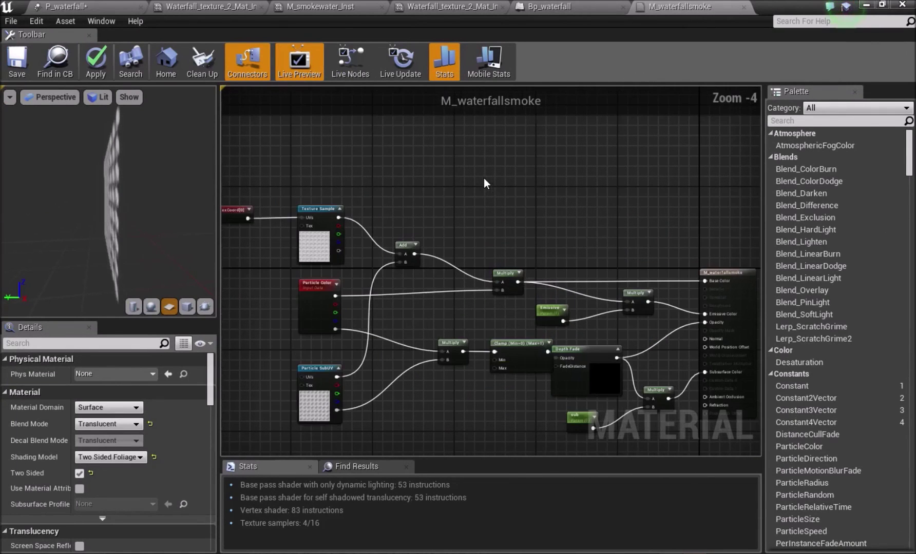
{"action": "right_click_drag", "start_coordinate": [484, 181], "coordinate": [509, 155]}
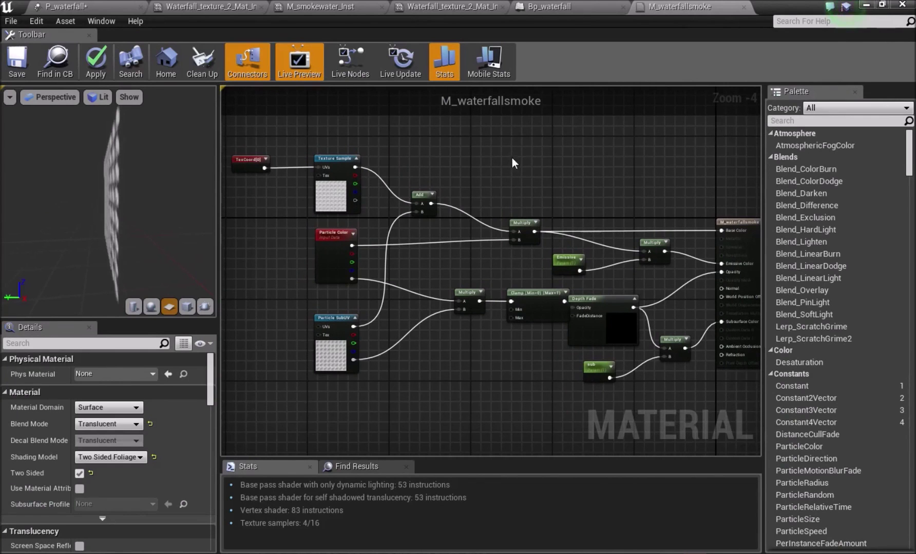
Step: Revisit the water and smoke material instances and the P_waterfall emitters, and return to the Waterfall level
{"action": "left_click", "coordinate": [491, 8]}
{"action": "left_click", "coordinate": [356, 6]}
{"action": "left_click", "coordinate": [231, 6]}
{"action": "left_click", "coordinate": [87, 6]}
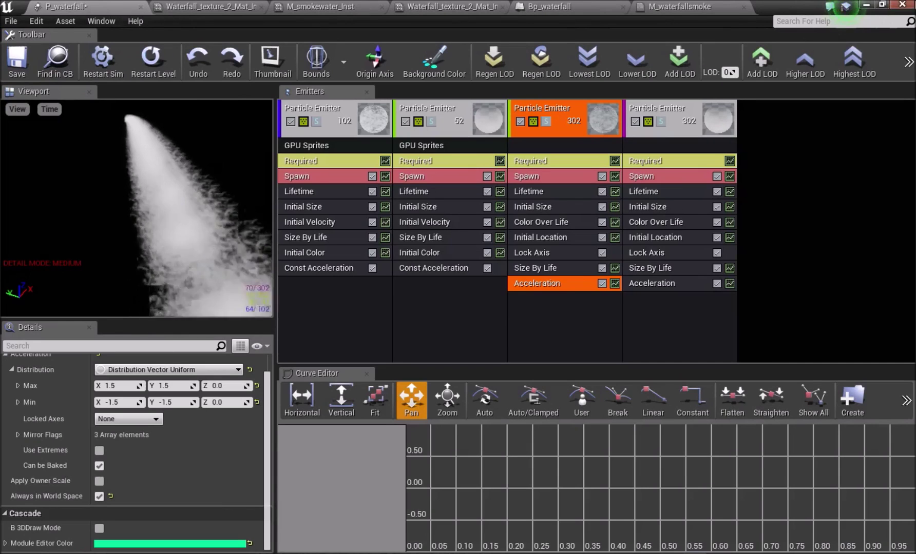
{"action": "left_click", "coordinate": [431, 280]}
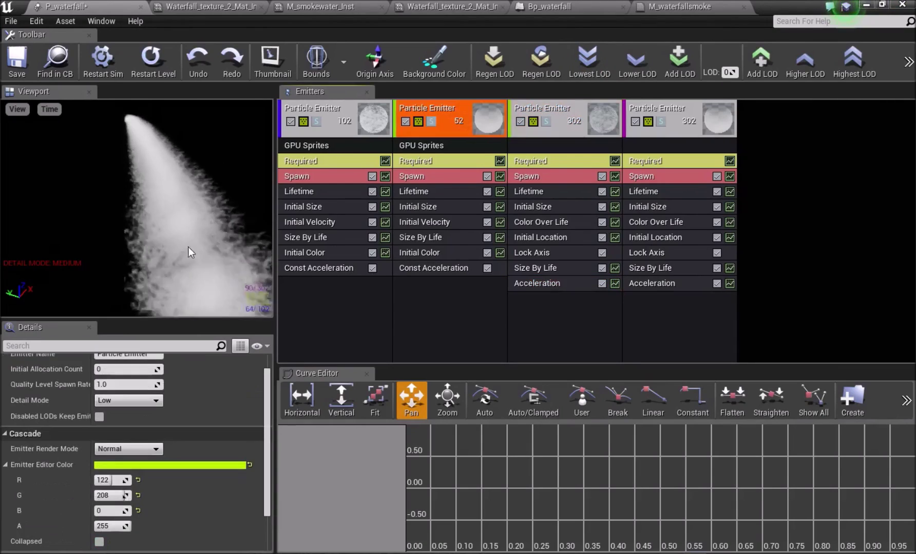
{"action": "left_click", "coordinate": [866, 5]}
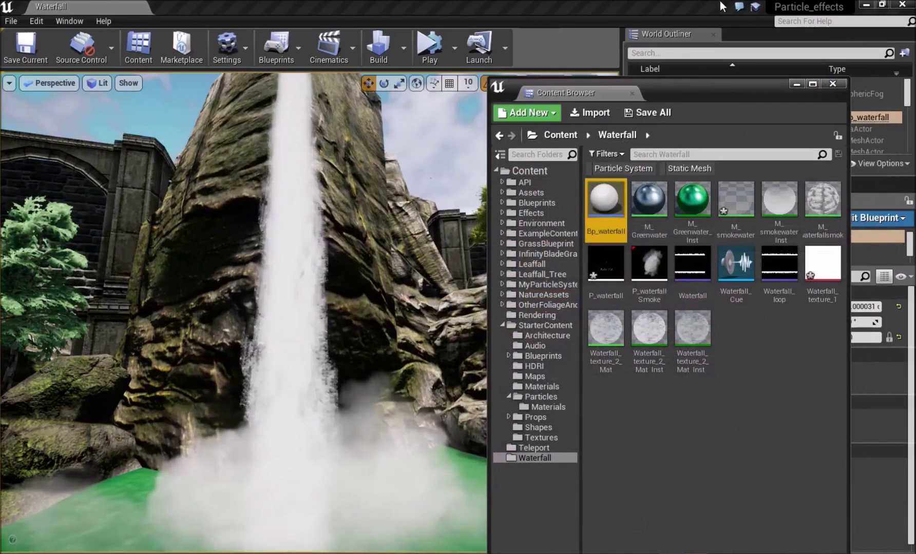
Step: Open the M_smokewater material and reposition its Particle Color, Color and upper Multiply nodes into a more compact graph, then return to the level
{"action": "double_click", "coordinate": [736, 200]}
{"action": "scroll", "coordinate": [613, 303], "scroll_direction": "down", "scroll_amount": 4}
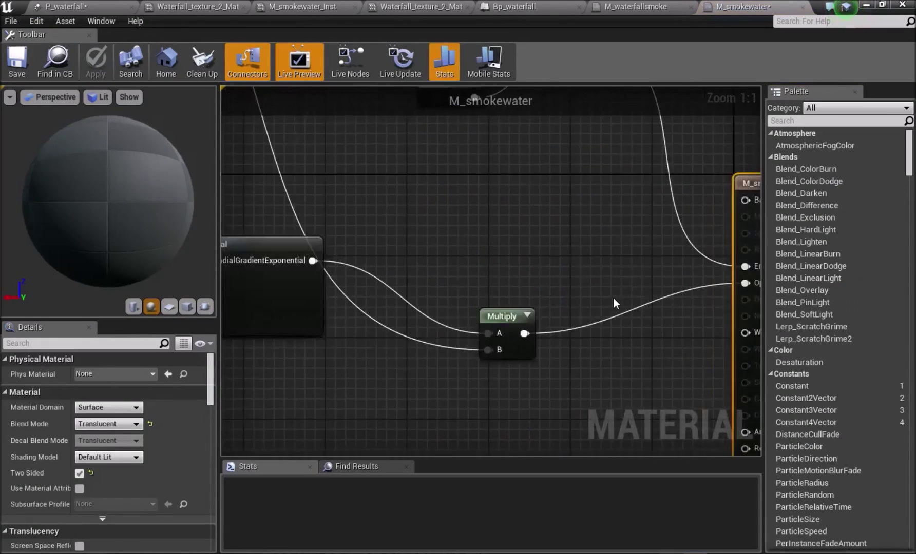
{"action": "left_click_drag", "start_coordinate": [375, 224], "coordinate": [380, 280]}
{"action": "left_click_drag", "start_coordinate": [380, 136], "coordinate": [371, 211]}
{"action": "left_click_drag", "start_coordinate": [503, 158], "coordinate": [506, 200]}
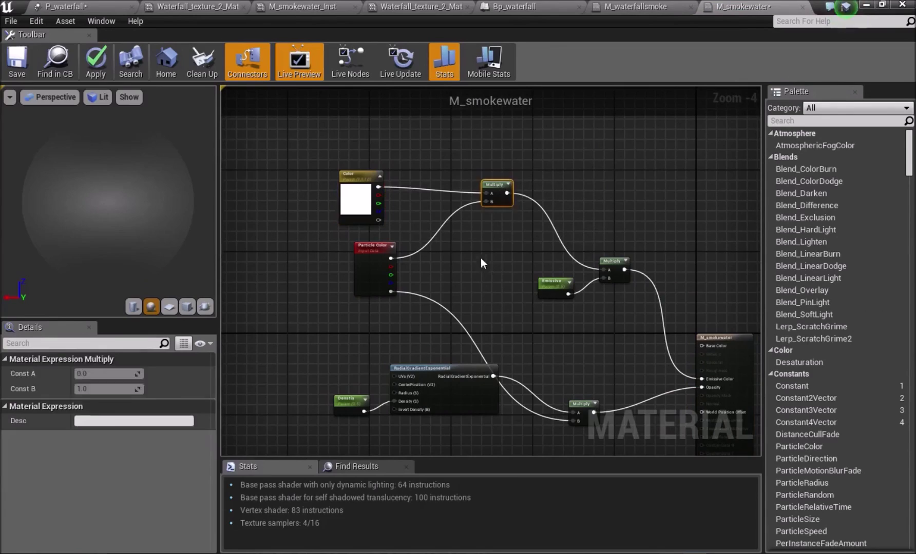
{"action": "left_click", "coordinate": [487, 266]}
{"action": "left_click", "coordinate": [869, 5]}
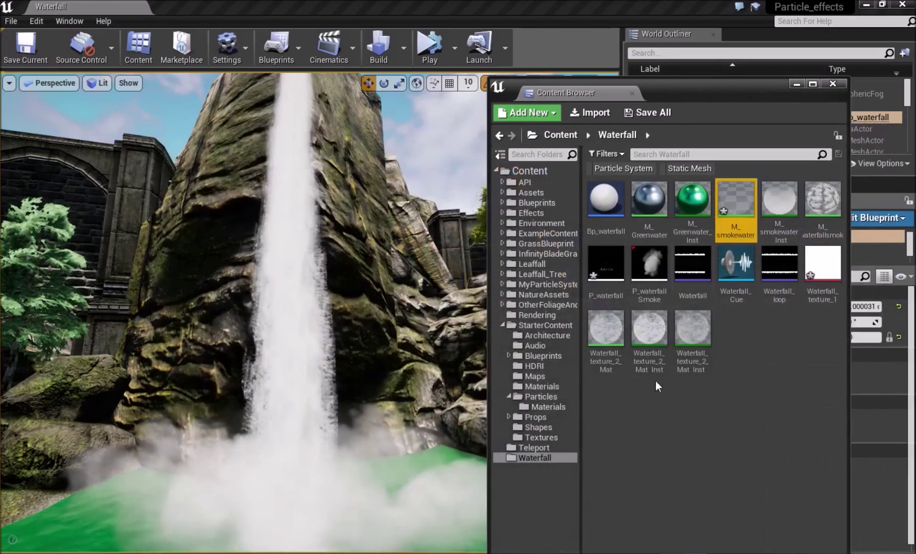
Step: Open the Waterfall_texture_2_Mat material and align its Texture Sample and Particle Color nodes in one column
{"action": "double_click", "coordinate": [614, 340]}
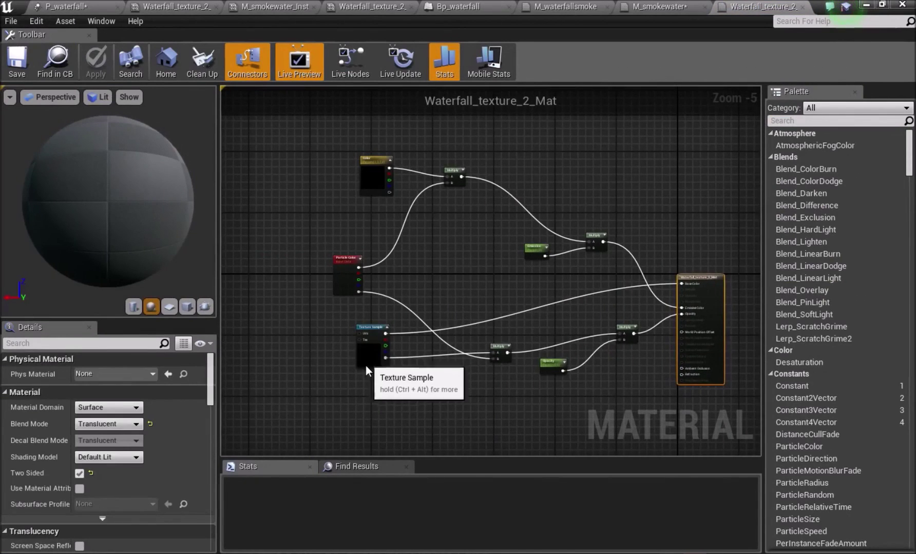
{"action": "left_click_drag", "start_coordinate": [366, 366], "coordinate": [365, 380]}
{"action": "right_click_drag", "start_coordinate": [436, 380], "coordinate": [404, 317]}
{"action": "left_click_drag", "start_coordinate": [321, 214], "coordinate": [343, 238]}
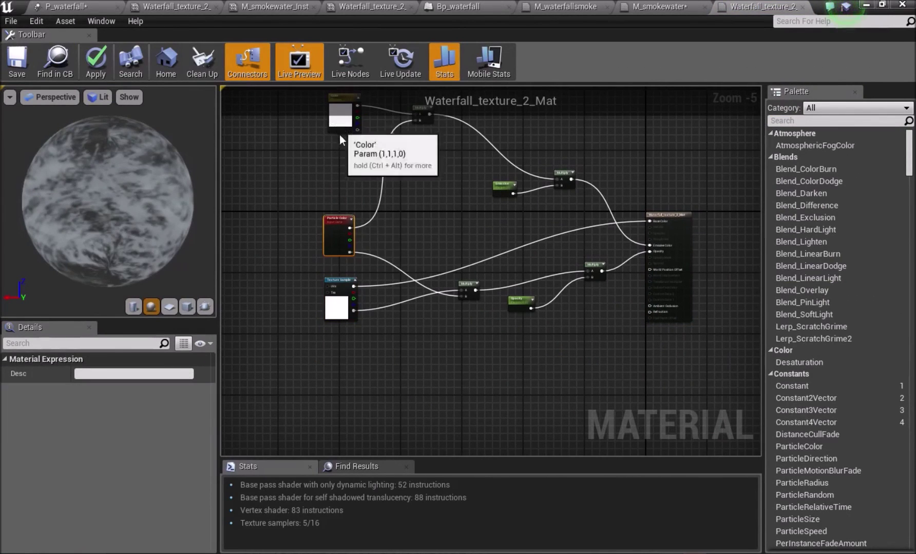
Step: Move the Color node above Particle Color, tidy the Multiply and Emissive nodes beside it, and examine the Emissive and Opacity connections
{"action": "left_click_drag", "start_coordinate": [341, 125], "coordinate": [330, 204]}
{"action": "left_click_drag", "start_coordinate": [427, 167], "coordinate": [426, 183]}
{"action": "left_click_drag", "start_coordinate": [501, 189], "coordinate": [493, 206]}
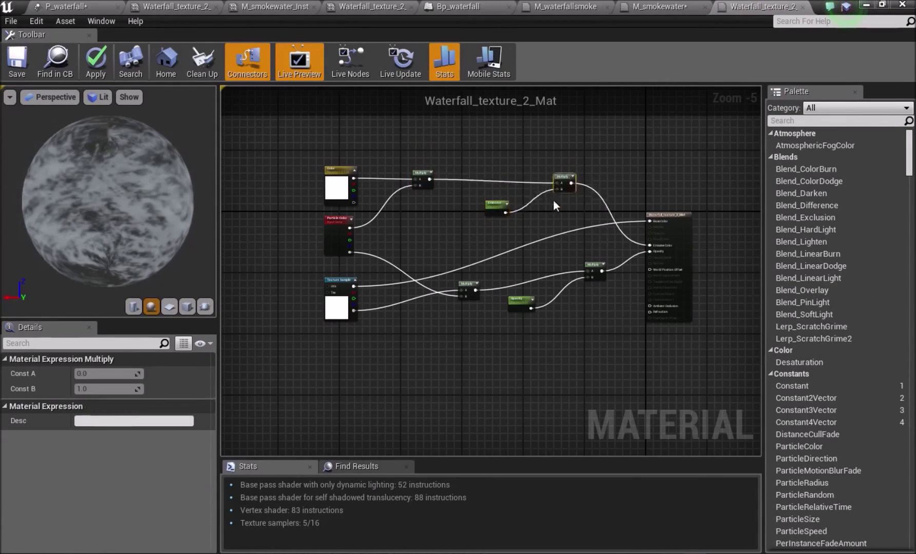
{"action": "left_click", "coordinate": [530, 252]}
{"action": "scroll", "coordinate": [472, 274], "scroll_direction": "up", "scroll_amount": 3}
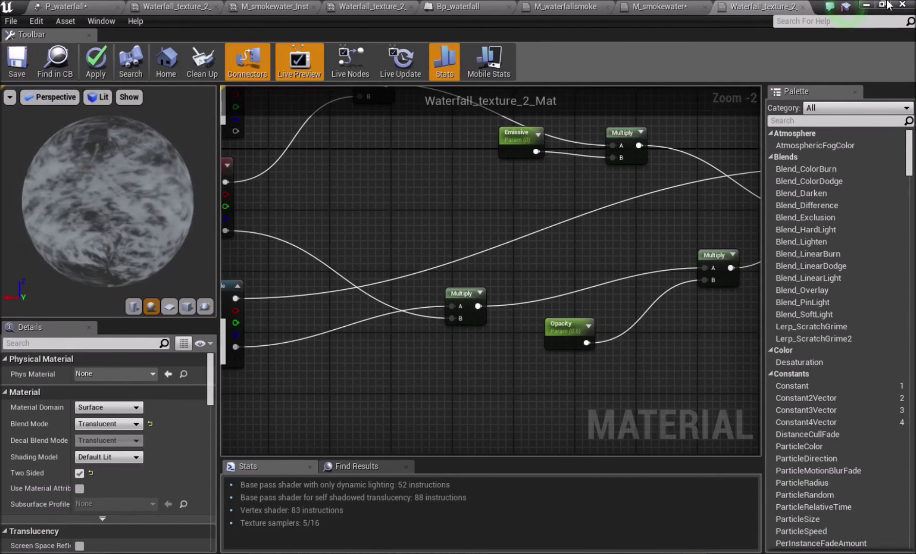
Step: Return to the Waterfall level and inspect the water stream up to its source at the winged statue
{"action": "left_click", "coordinate": [868, 4]}
{"action": "right_click_drag", "start_coordinate": [359, 231], "coordinate": [302, 328]}
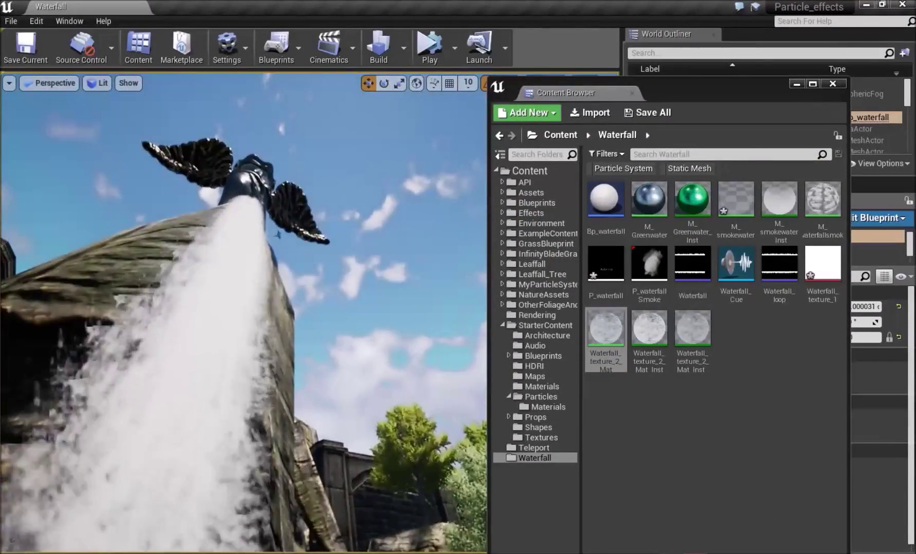